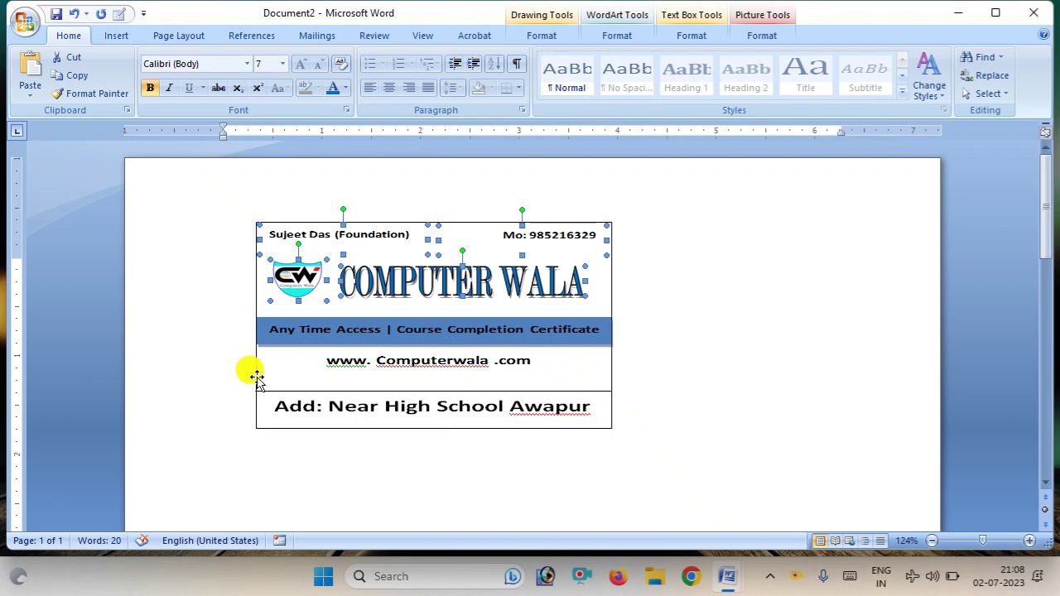
# Group all the card parts into one object and move it to the left
pyautogui.keyDown('shift'); pyautogui.click(409, 367); pyautogui.keyUp('shift')
pyautogui.keyDown('shift'); pyautogui.click(358, 420); pyautogui.keyUp('shift')
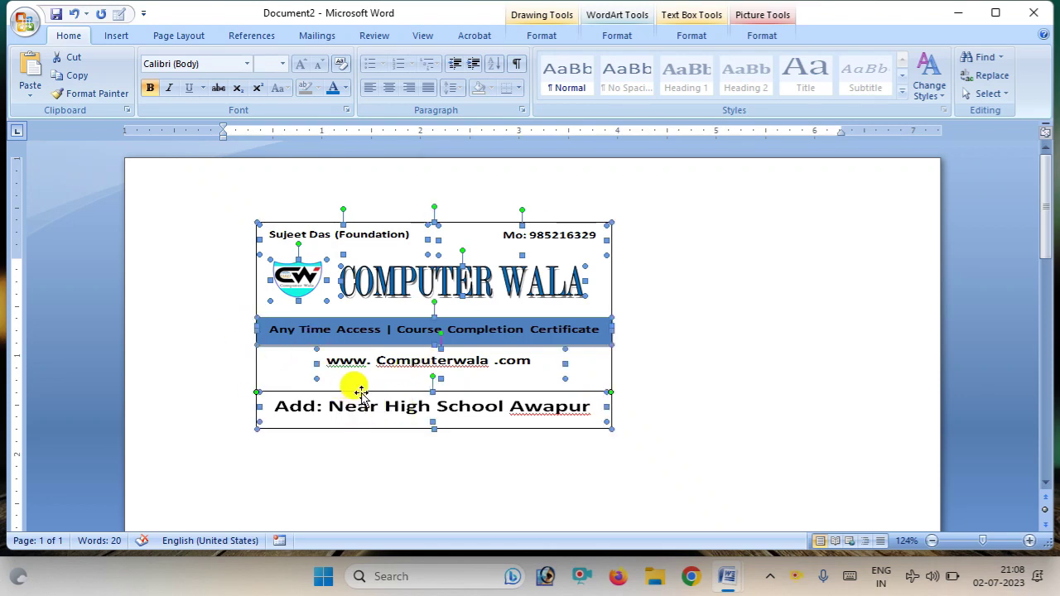
pyautogui.click(116, 36)
pyautogui.click(177, 36)
pyautogui.click(965, 85)
pyautogui.click(977, 111)
pyautogui.moveTo(491, 218)
pyautogui.mouseDown()
pyautogui.moveTo(423, 219)
pyautogui.moveTo(737, 246)
pyautogui.mouseUp()
# Copy the pair of cards and paste three more pairs as rows down the page
pyautogui.click(422, 220)
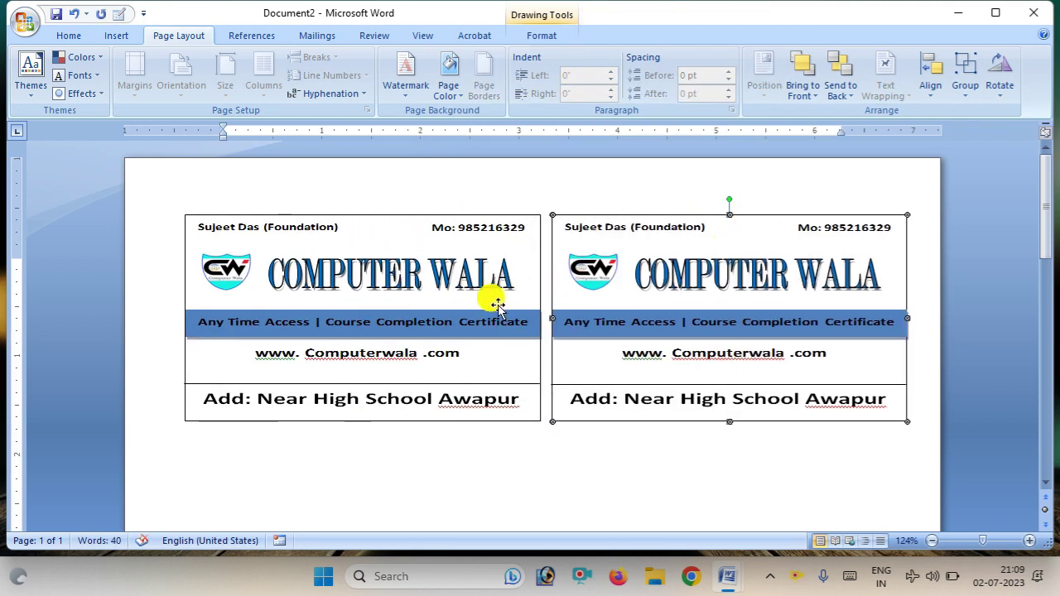
pyautogui.keyDown('shift'); pyautogui.click(481, 289); pyautogui.keyUp('shift')
pyautogui.hotkey('ctrl', 'c')
pyautogui.hotkey('ctrl', 'v')
pyautogui.moveTo(448, 487); pyautogui.dragTo(447, 489)
pyautogui.moveTo(982, 540); pyautogui.dragTo(960, 540)
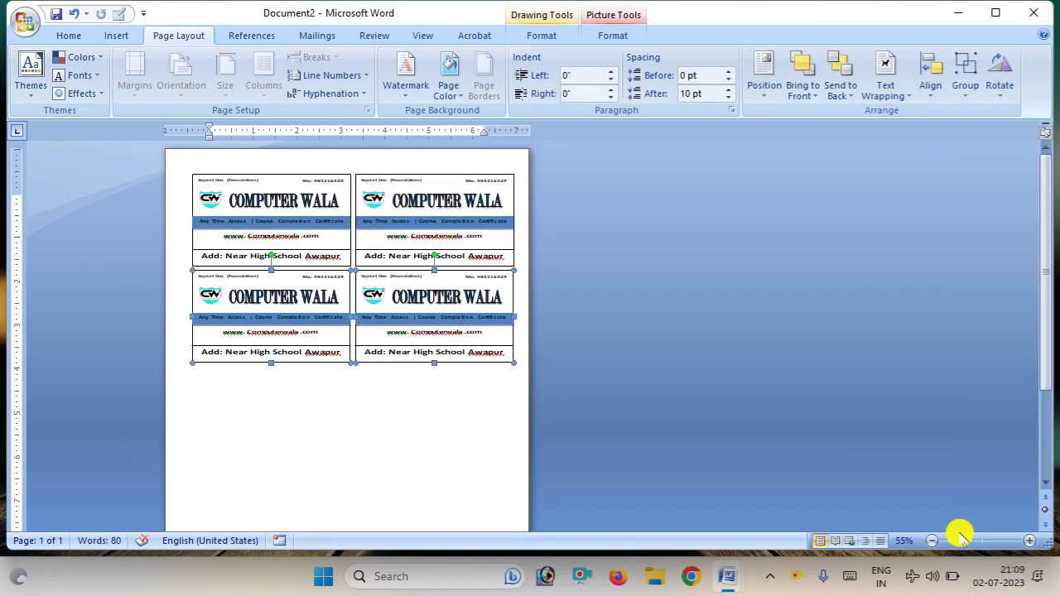
pyautogui.hotkey('ctrl', 'v')
pyautogui.moveTo(378, 331); pyautogui.dragTo(389, 437)
pyautogui.hotkey('ctrl', 'v')
pyautogui.moveTo(355, 384); pyautogui.dragTo(356, 409)
pyautogui.scroll(1, 495, 257)
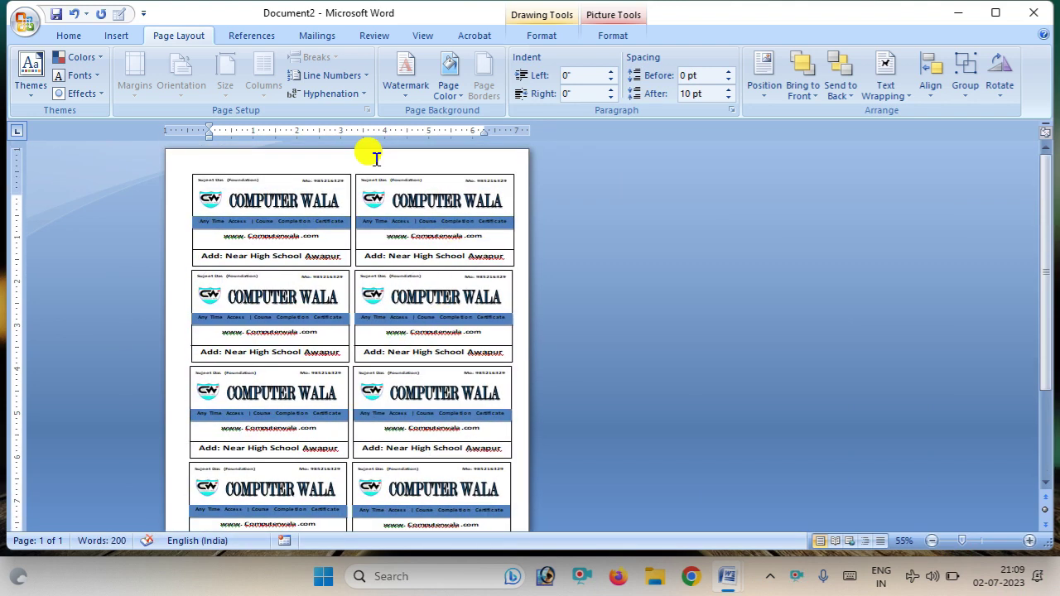
# Save the document on the Desktop as 'vis'
pyautogui.click(26, 20)
pyautogui.click(58, 166)
pyautogui.click(76, 163)
pyautogui.write('vis')
pyautogui.click(430, 391)
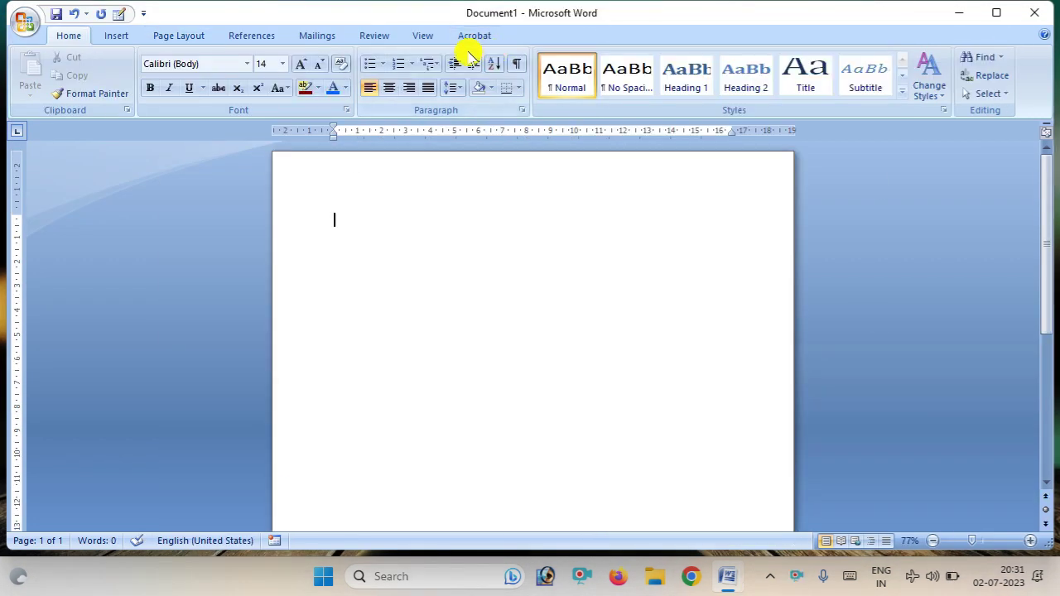
# Draw a 7.28 cm by 10.92 cm rectangle near the top of the page
pyautogui.click(118, 35)
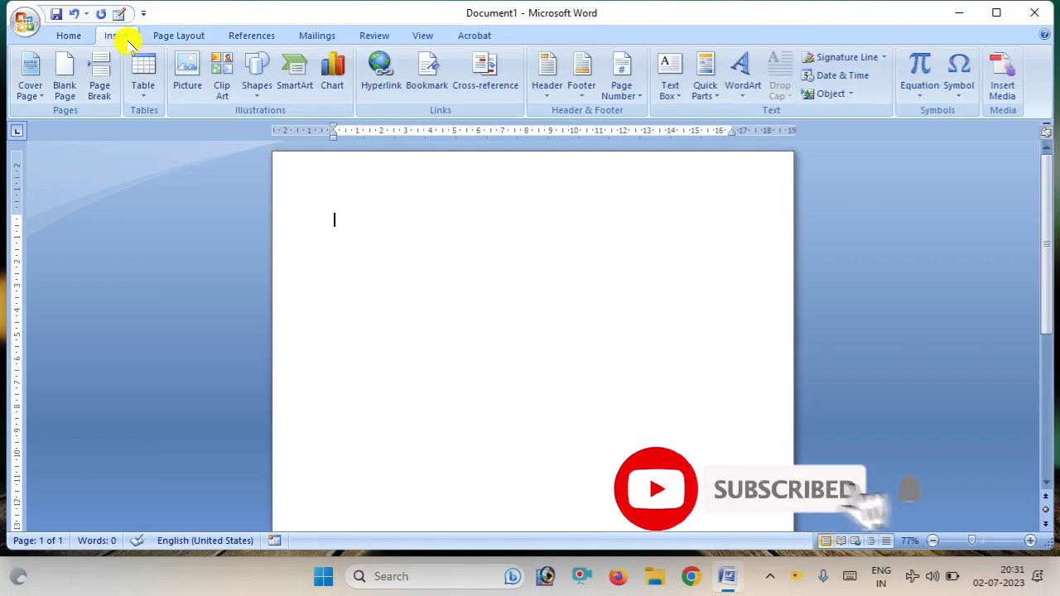
pyautogui.click(257, 71)
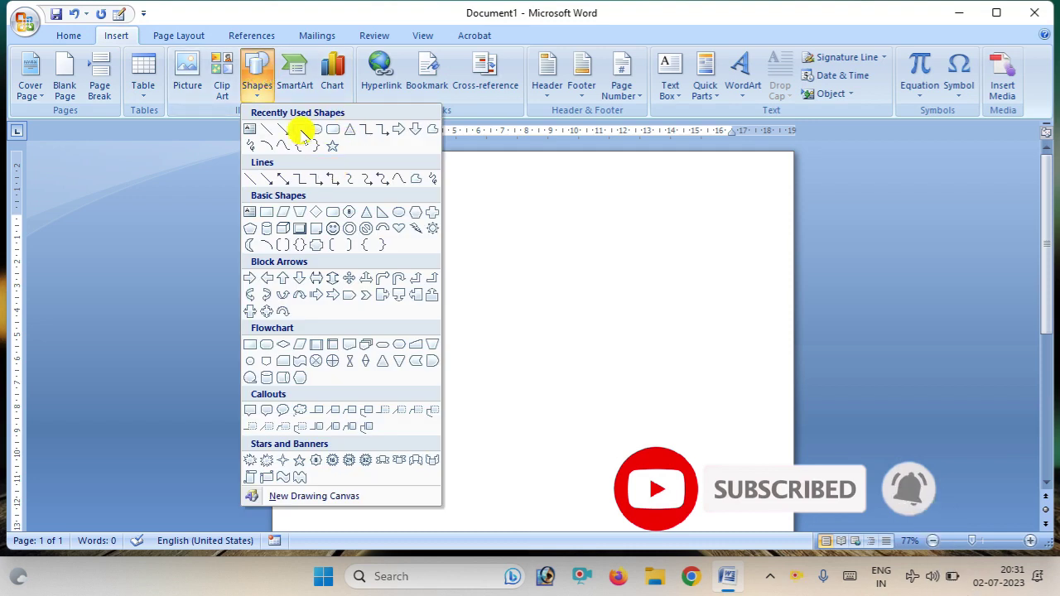
pyautogui.click(298, 132)
pyautogui.moveTo(320, 243)
pyautogui.mouseDown()
pyautogui.moveTo(588, 395)
pyautogui.moveTo(582, 421)
pyautogui.mouseUp()
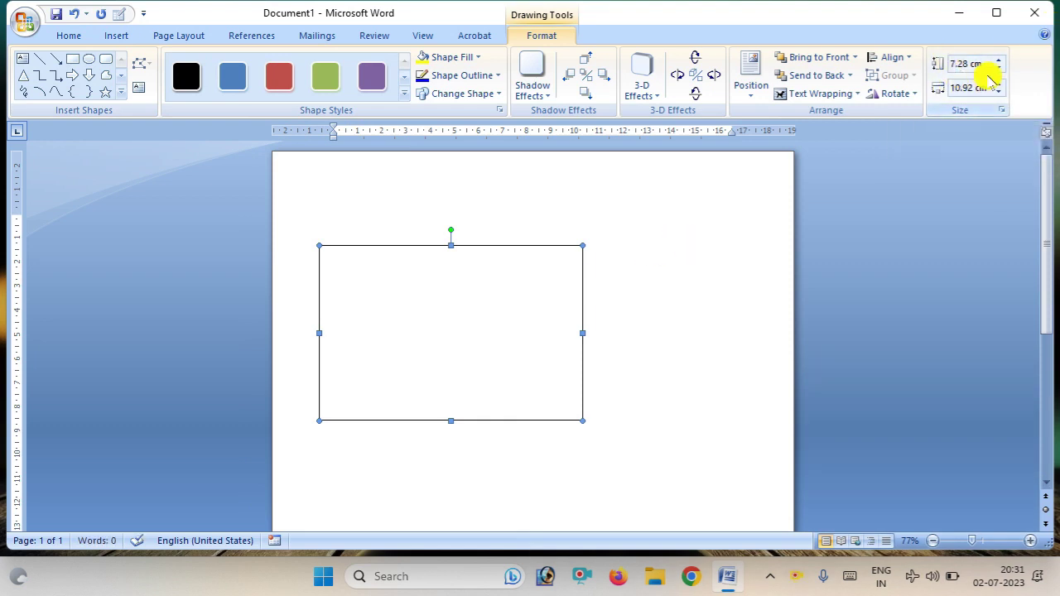
pyautogui.click(964, 64)
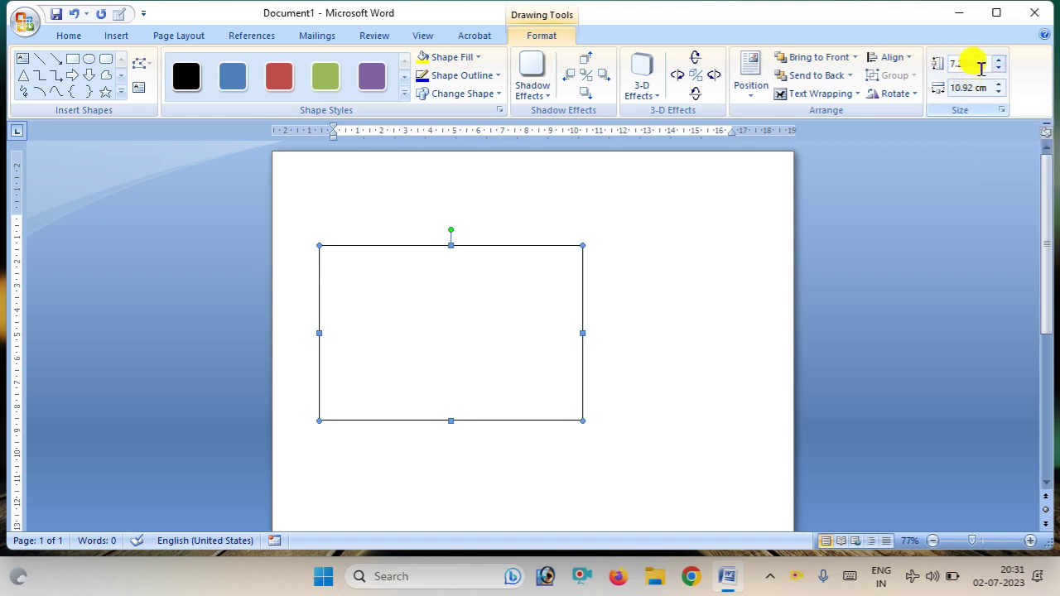
# Set 'Show measurements in units of' to Inches in Word's Advanced options
pyautogui.click(23, 20)
pyautogui.click(240, 385)
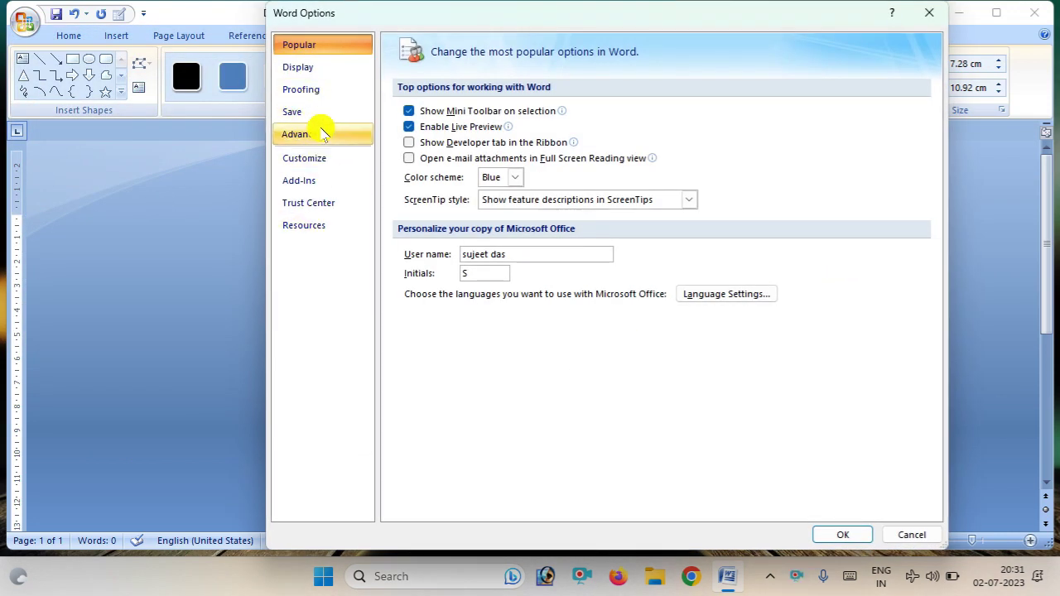
pyautogui.click(317, 135)
pyautogui.scroll(-10, 679, 309)
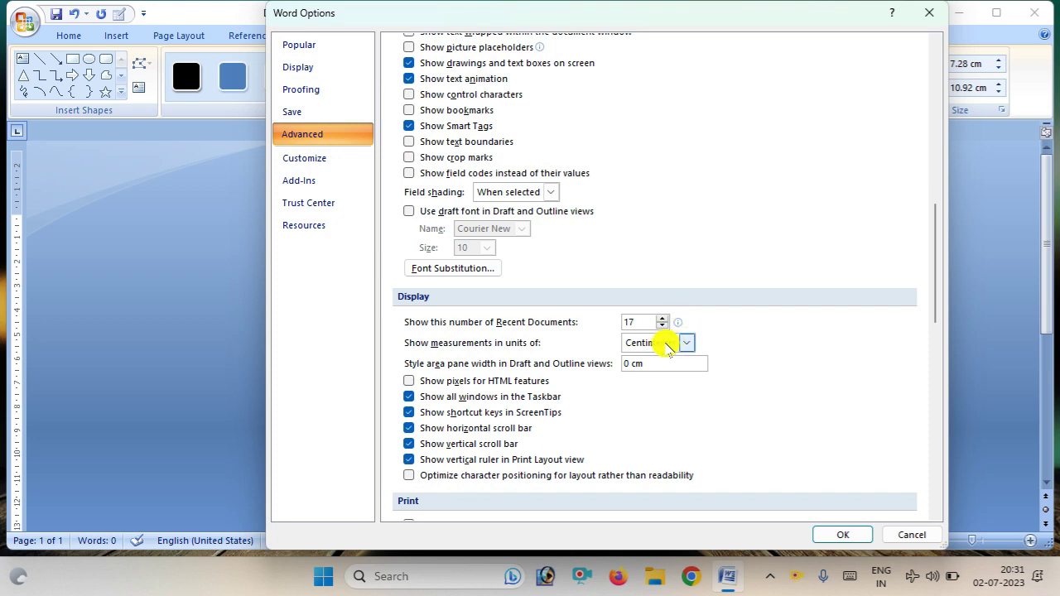
pyautogui.click(685, 343)
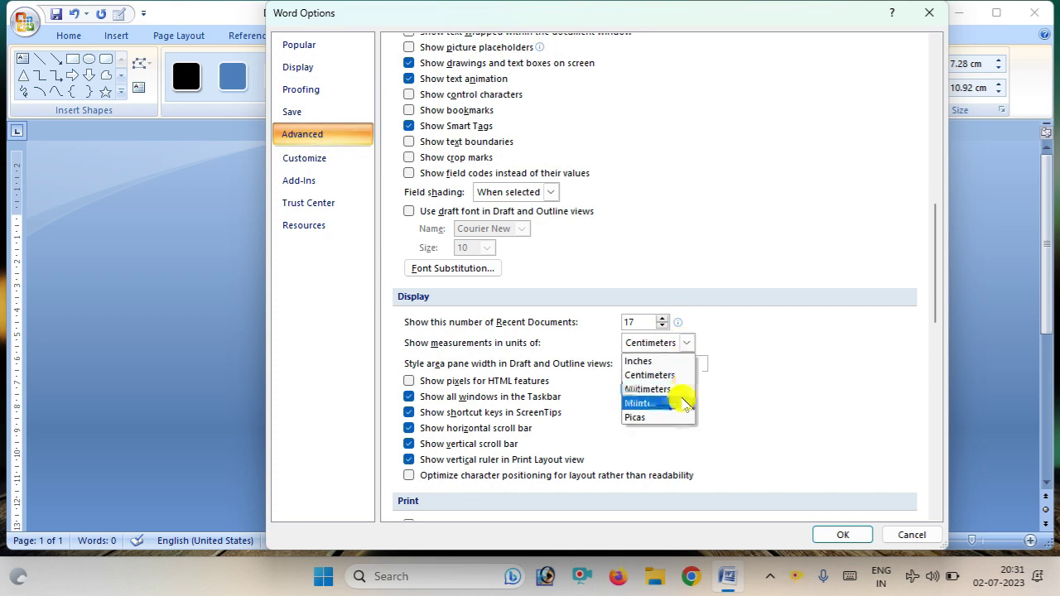
pyautogui.click(654, 361)
pyautogui.click(842, 534)
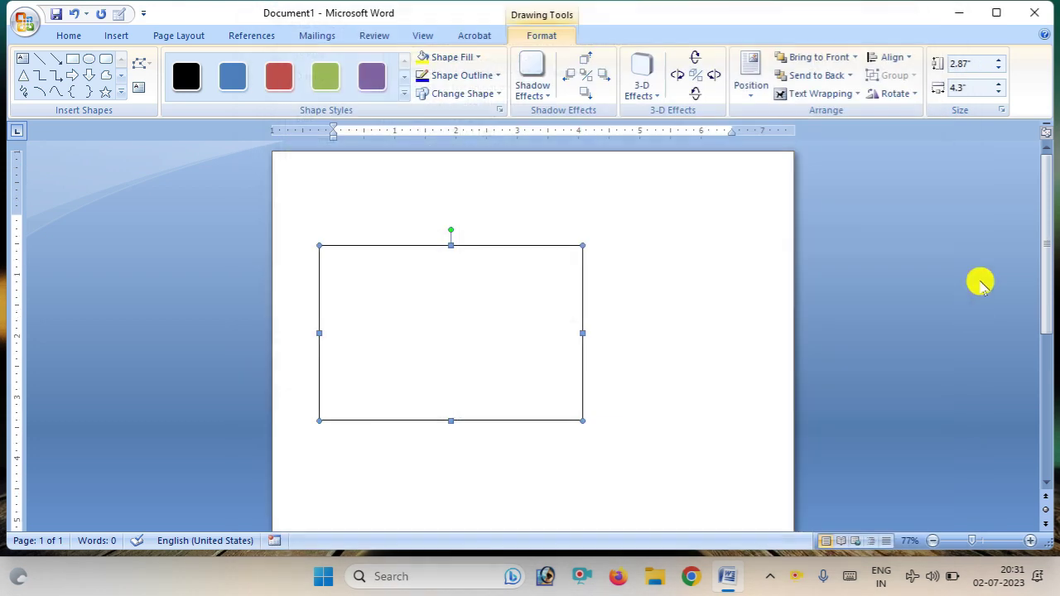
# Size the card rectangle to 2.1" height and 3.6" width
pyautogui.click(975, 62)
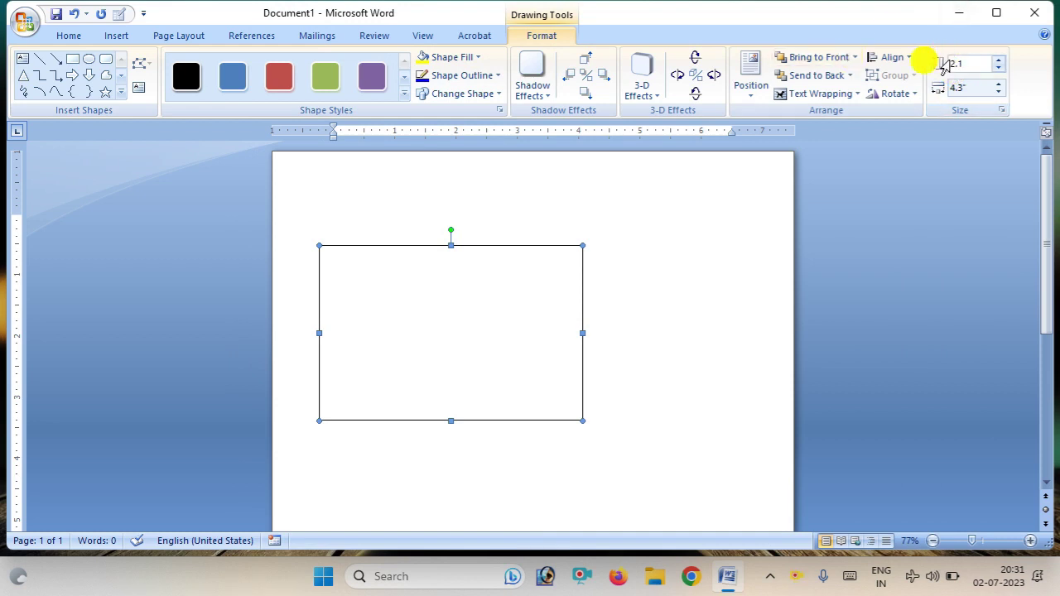
pyautogui.click(963, 86)
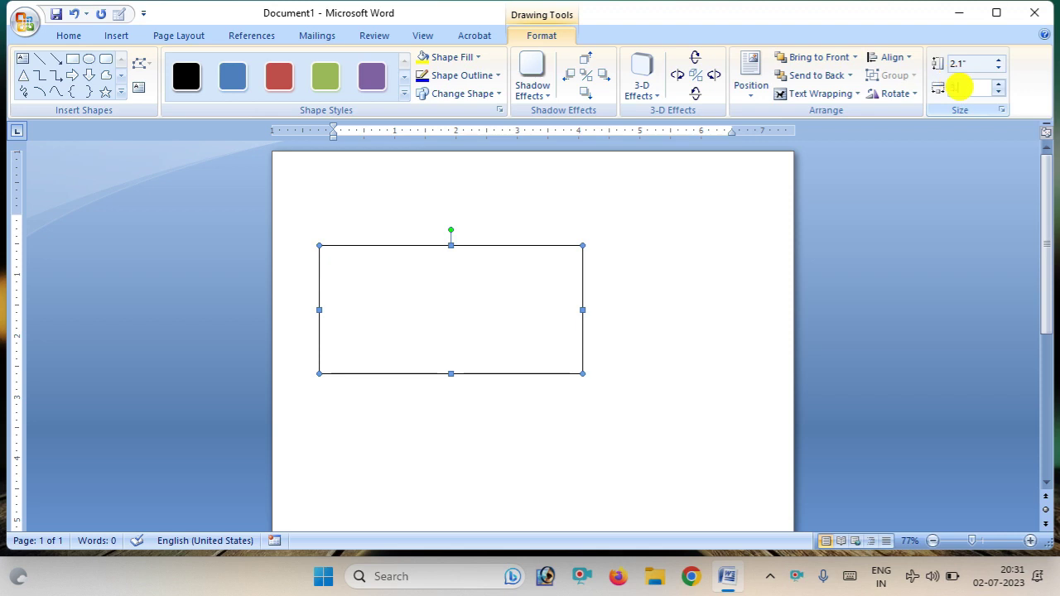
pyautogui.press('Return')
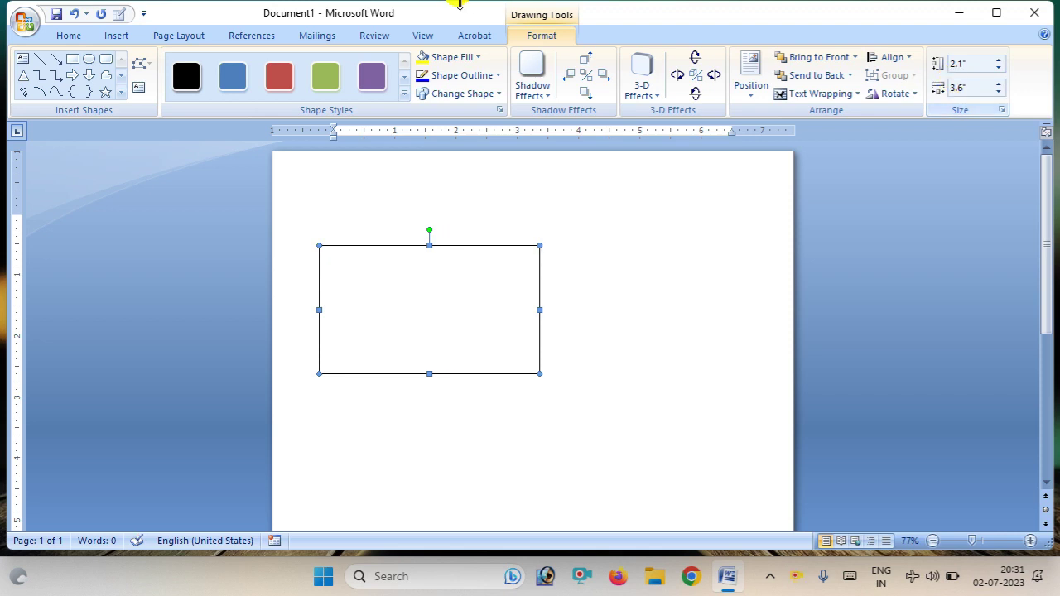
pyautogui.click(669, 229)
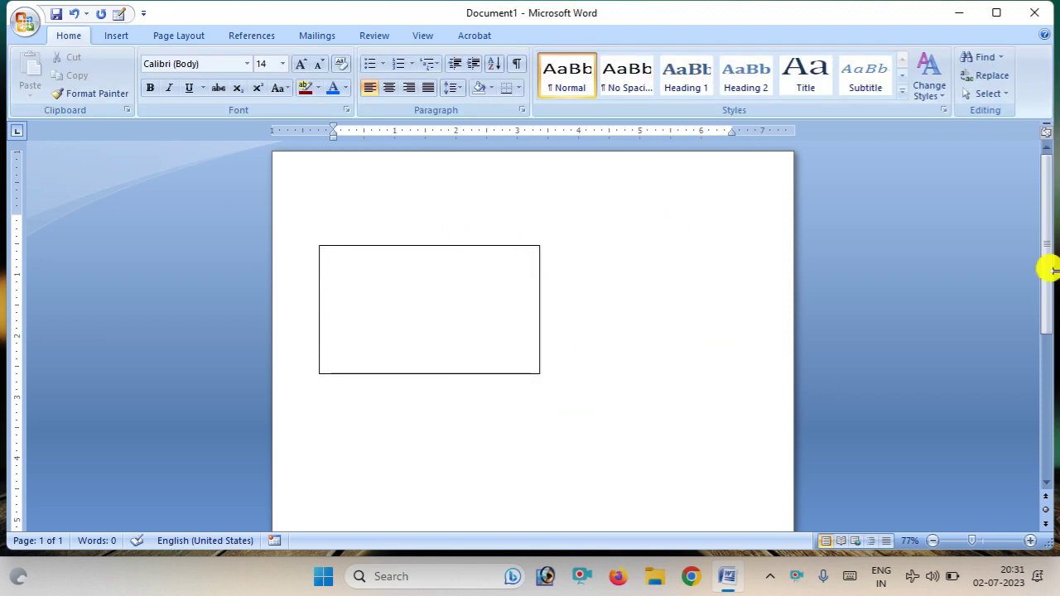
pyautogui.click(989, 541)
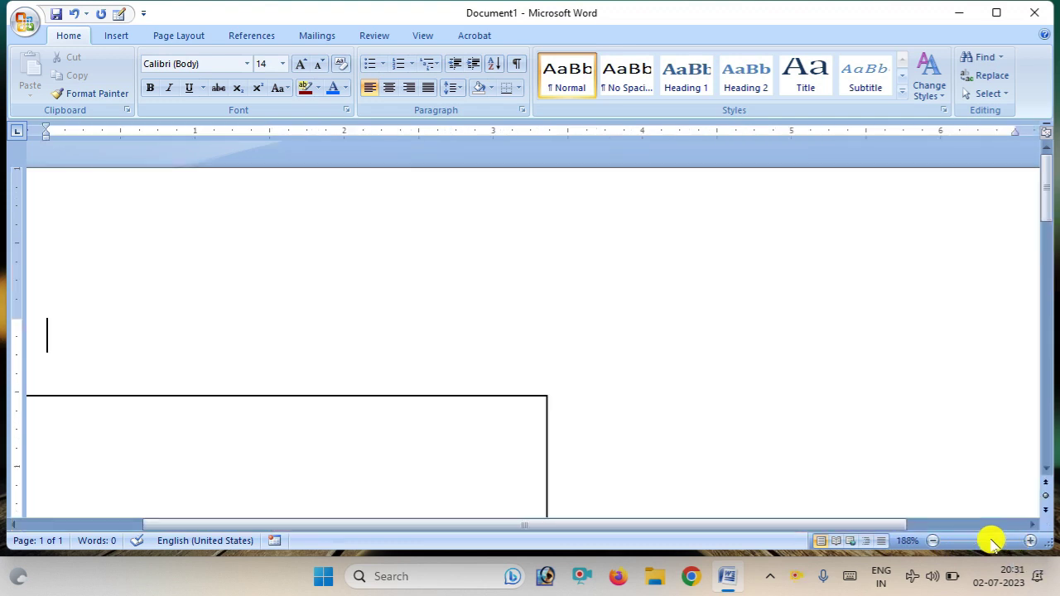
pyautogui.click(983, 543)
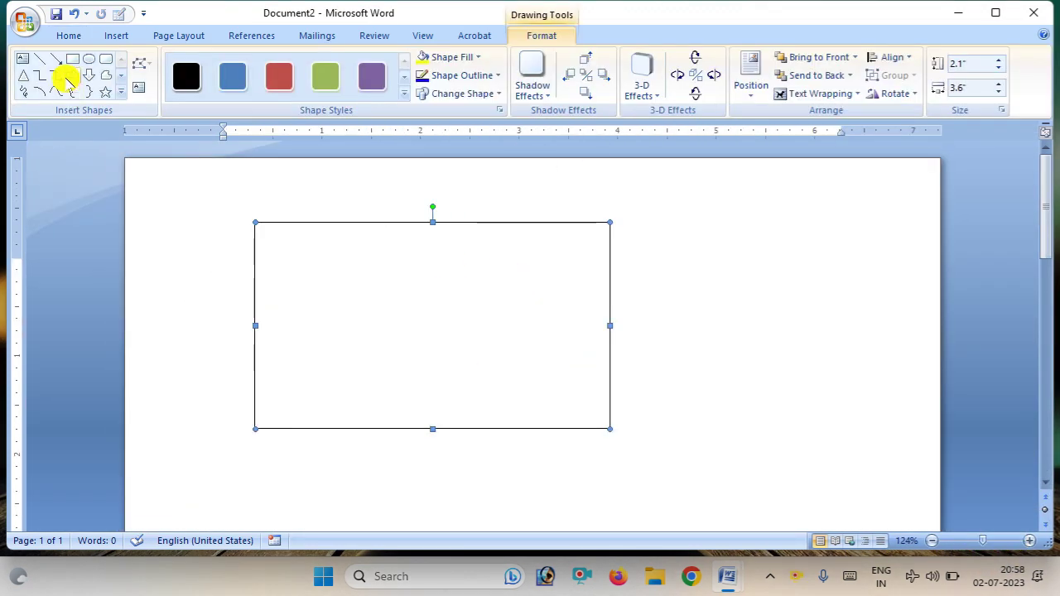
# Draw a small rectangle in the card's top-left and type the owner's name with (Foundation) in it
pyautogui.click(106, 35)
pyautogui.click(256, 73)
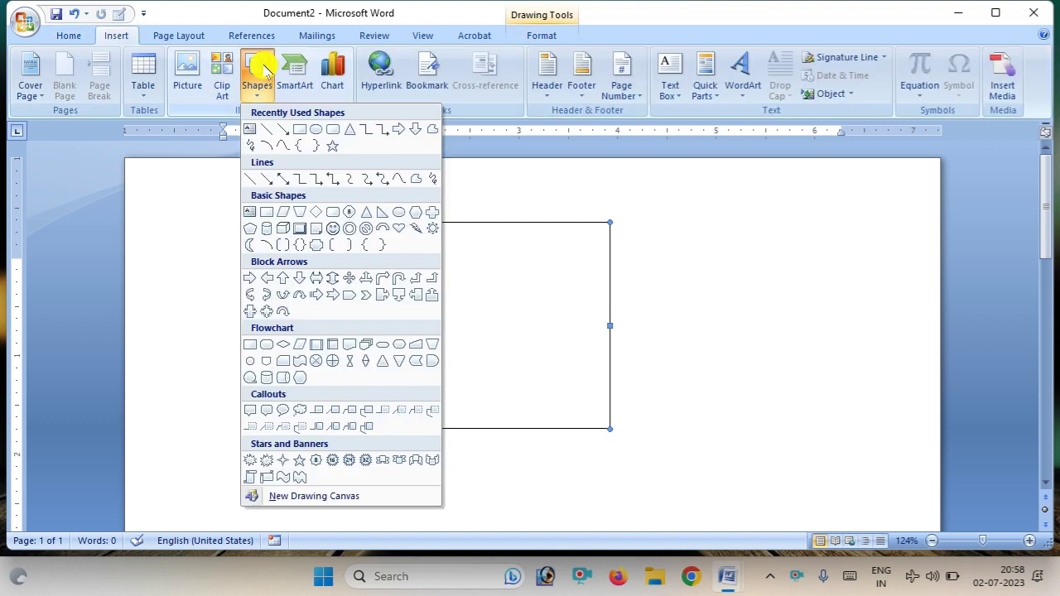
pyautogui.click(296, 132)
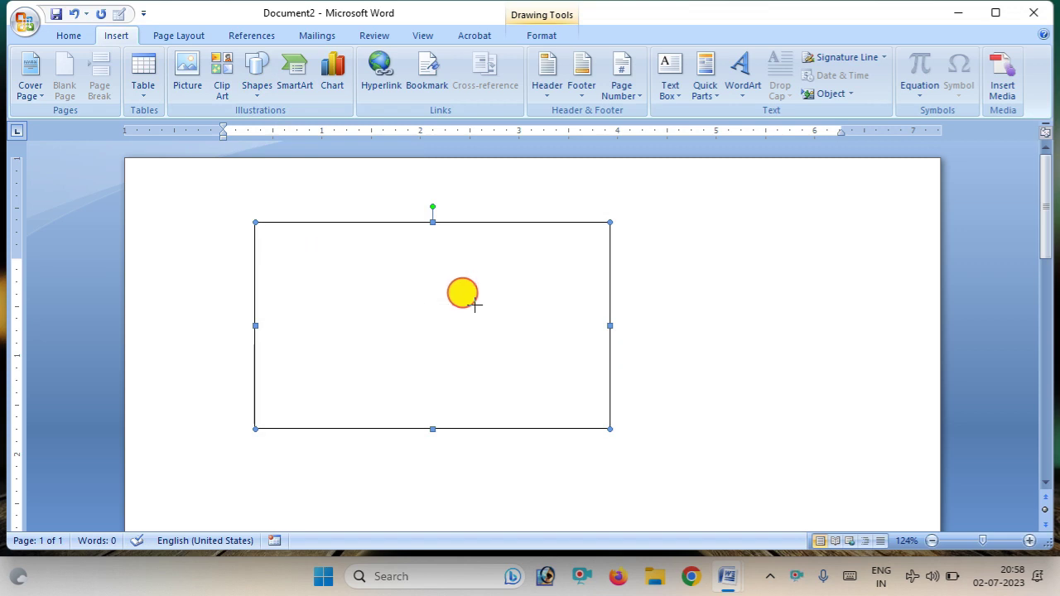
pyautogui.moveTo(297, 239); pyautogui.dragTo(478, 297)
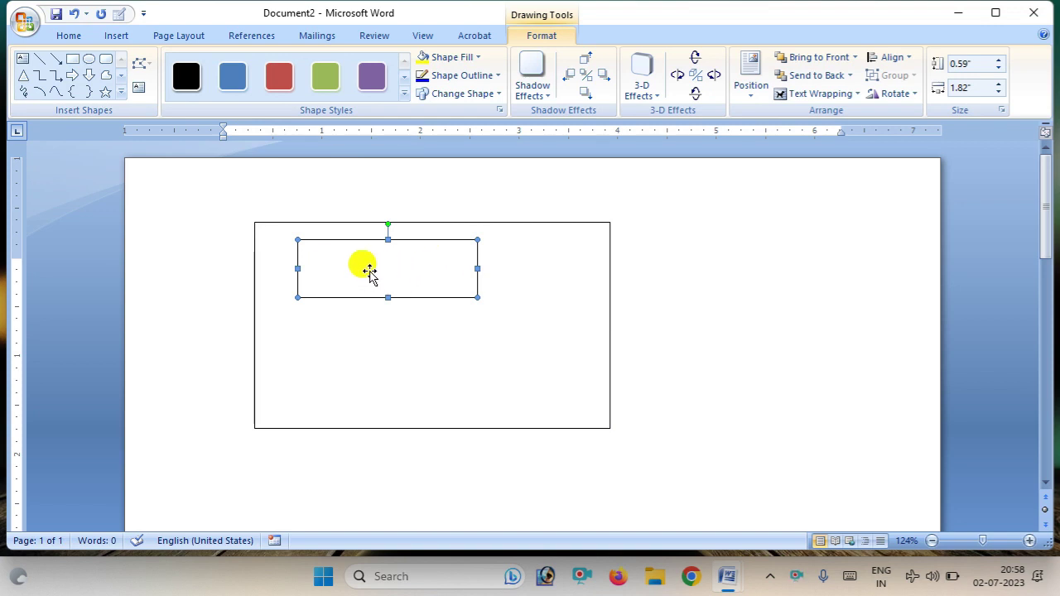
pyautogui.rightClick(371, 272)
pyautogui.click(418, 336)
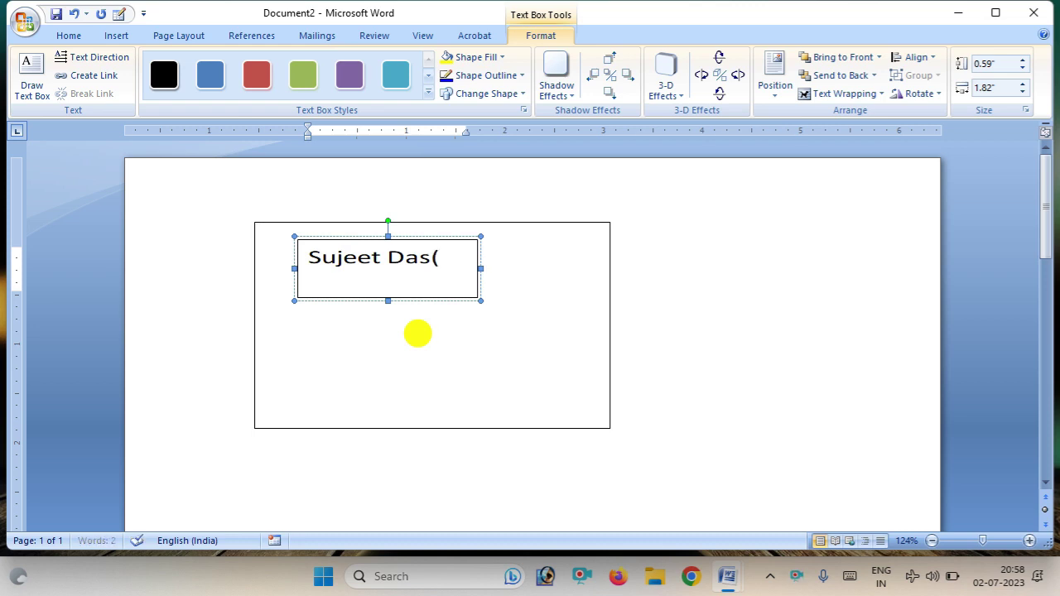
pyautogui.write('oundati')
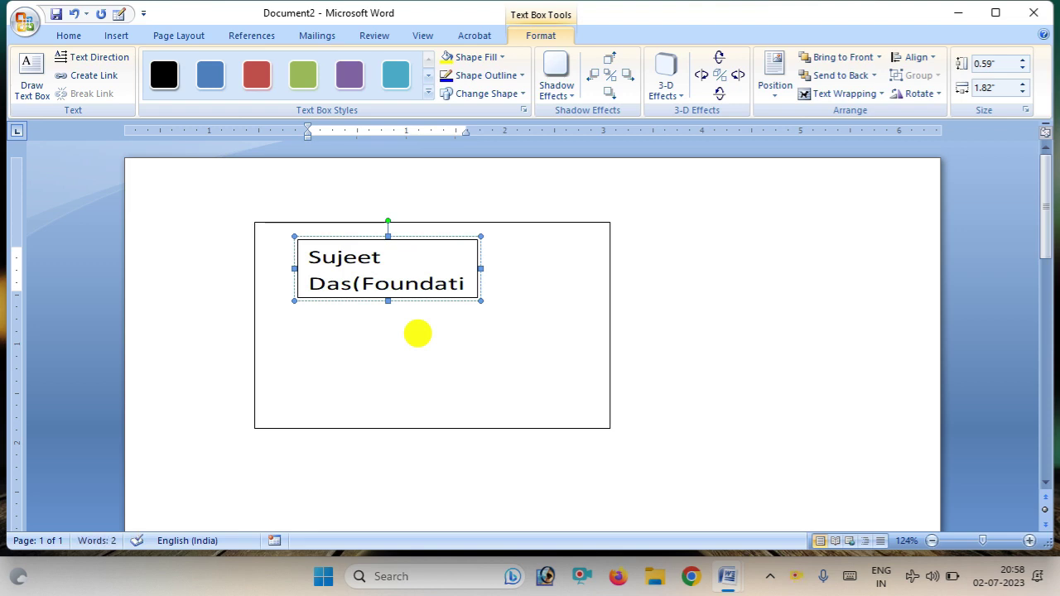
# Shrink the name line's font and resize the text box so it fits on one line
pyautogui.moveTo(477, 298)
pyautogui.mouseDown()
pyautogui.moveTo(542, 299)
pyautogui.moveTo(557, 268)
pyautogui.moveTo(331, 238)
pyautogui.mouseUp()
pyautogui.hotkey('ctrl', 'shift', ',')
pyautogui.hotkey('ctrl', 'shift', ',')
pyautogui.hotkey('ctrl', 'shift', ',')
pyautogui.hotkey('ctrl', 'shift', ',')
pyautogui.hotkey('ctrl', 'shift', ',')
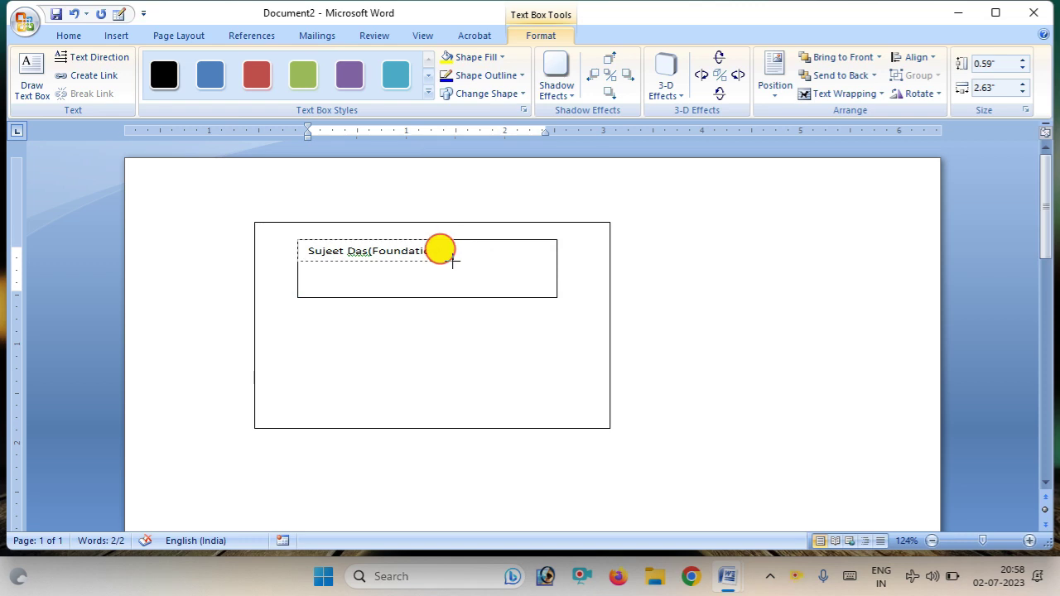
pyautogui.moveTo(554, 293); pyautogui.dragTo(455, 262)
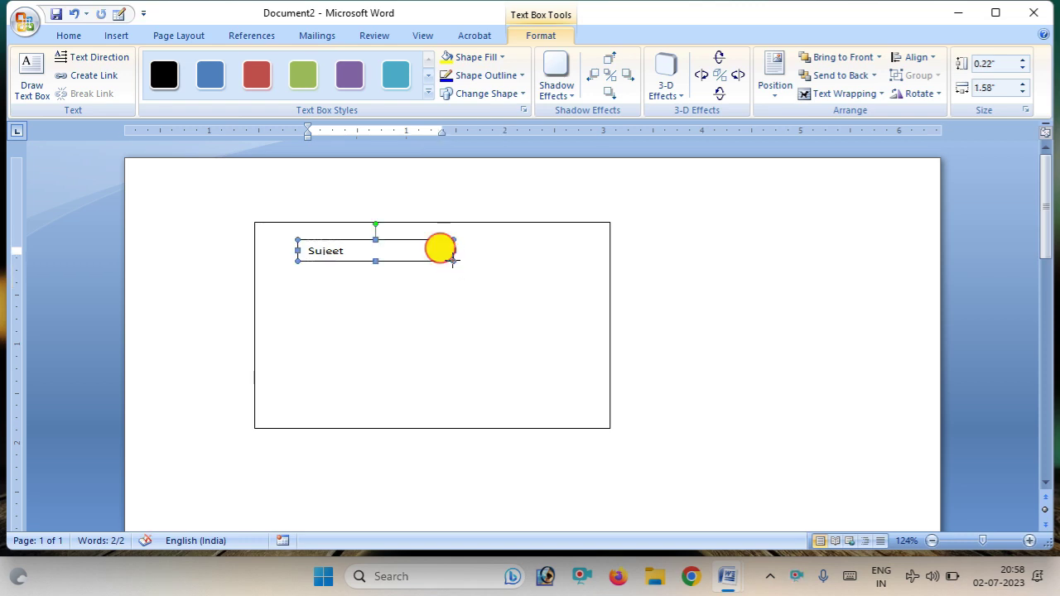
pyautogui.moveTo(465, 262); pyautogui.dragTo(466, 262)
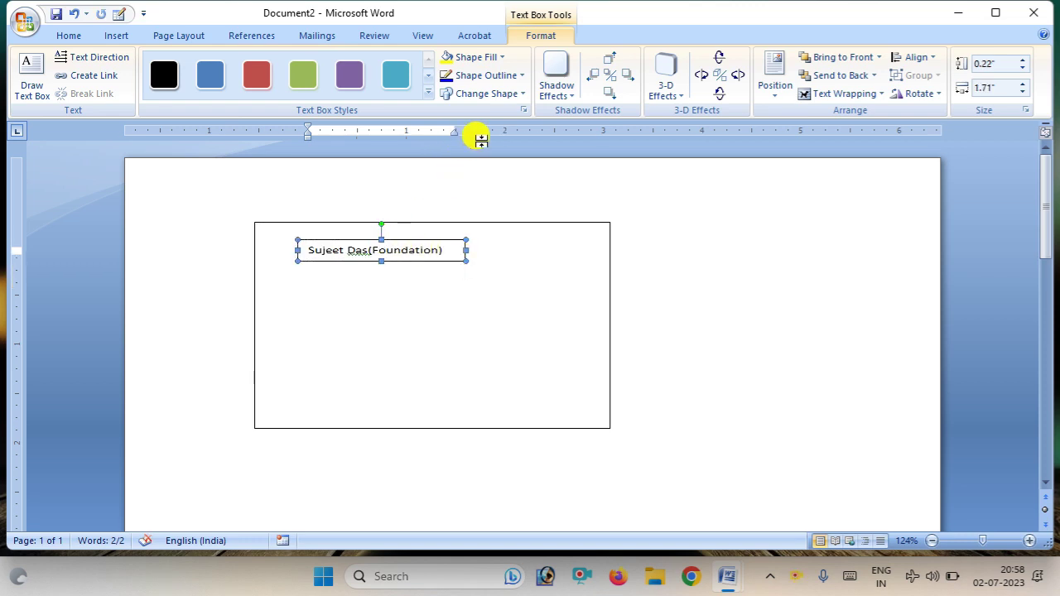
pyautogui.click(68, 35)
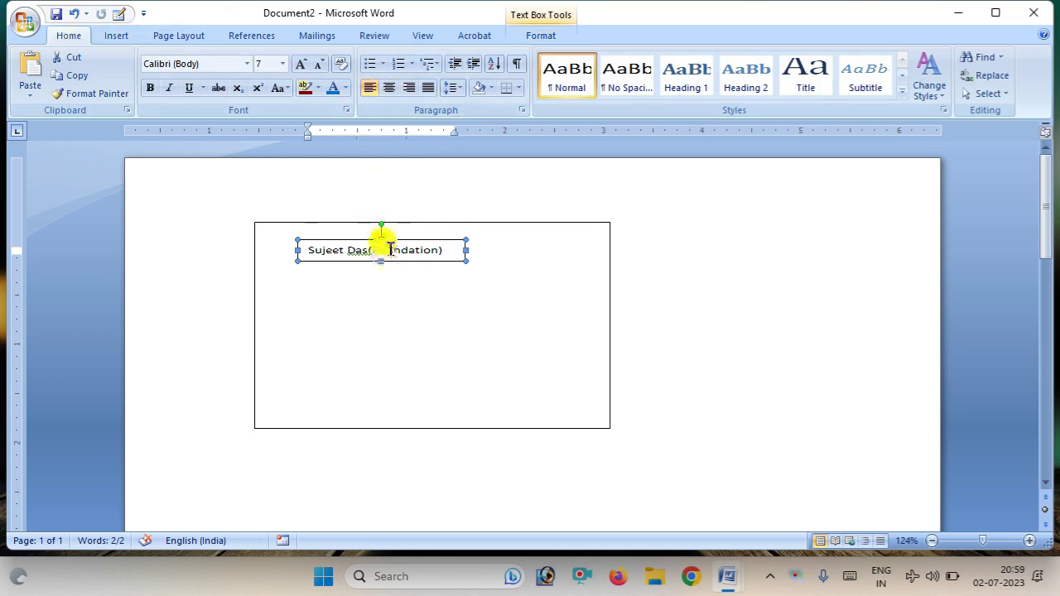
# Set the name text box to In Front of Text and move it into the card's top-left corner
pyautogui.click(382, 223)
pyautogui.doubleClick(386, 241)
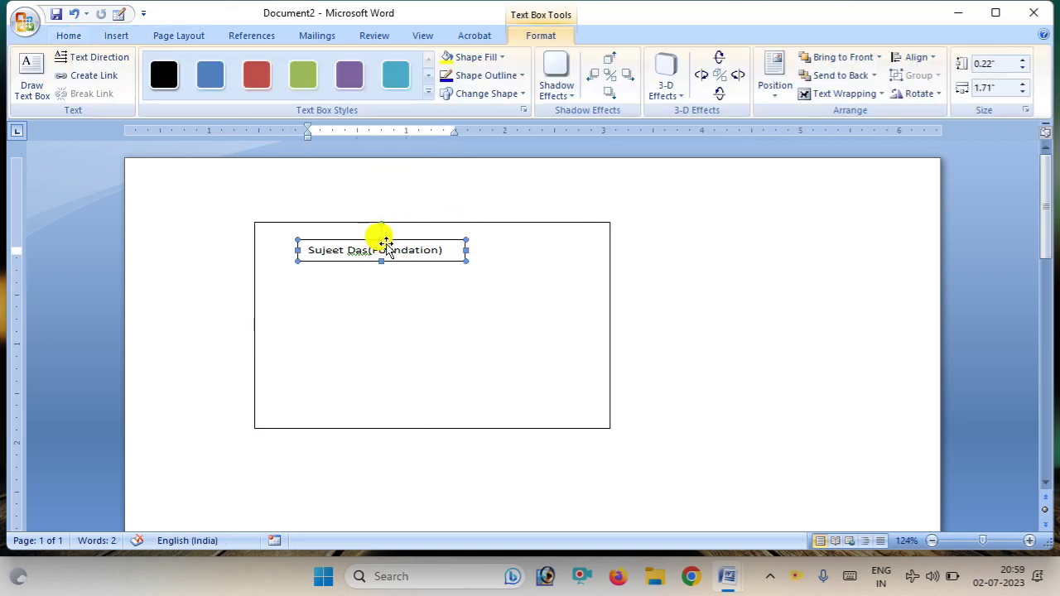
pyautogui.click(835, 94)
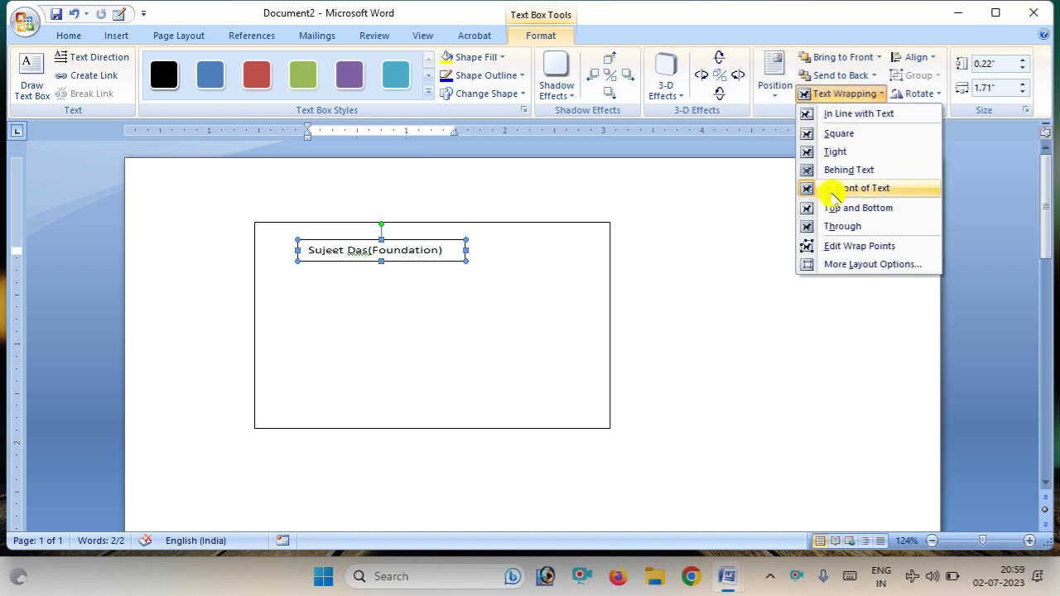
pyautogui.click(831, 188)
pyautogui.moveTo(395, 229); pyautogui.dragTo(381, 230)
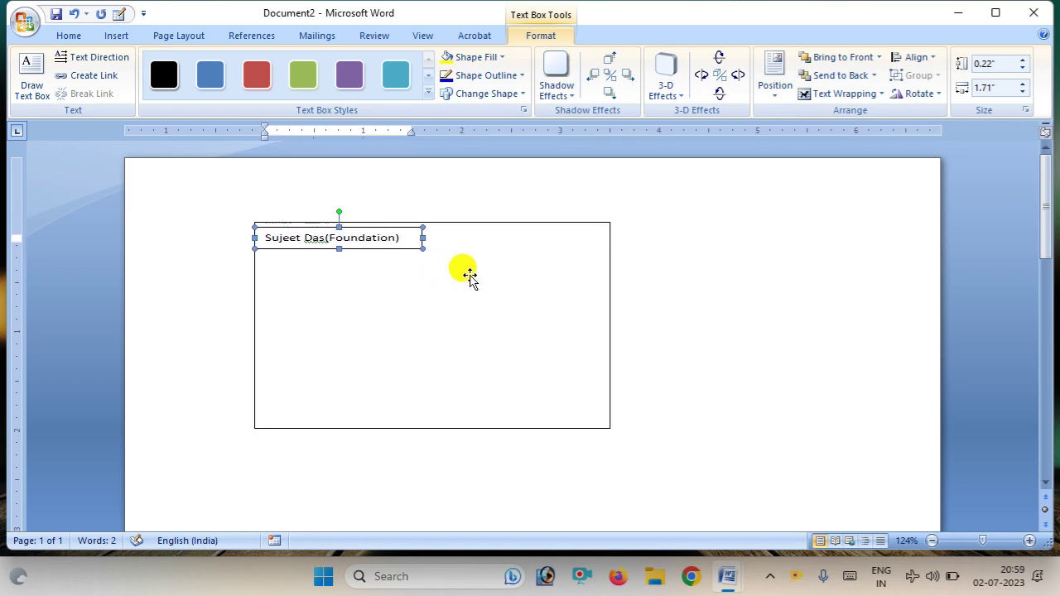
# Add a space before (Foundation) and make the whole name line bold
pyautogui.click(327, 238)
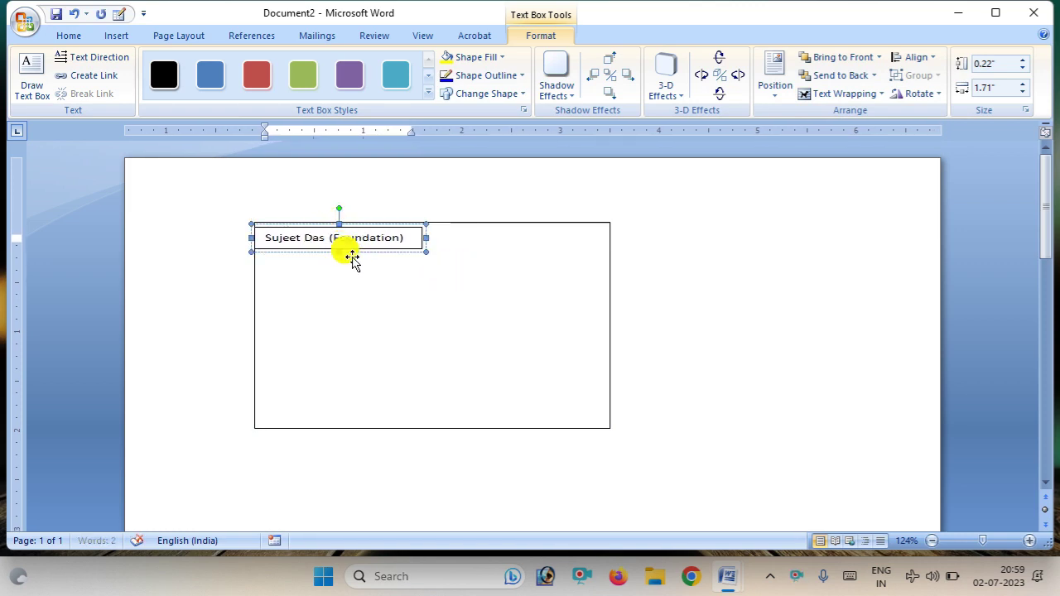
pyautogui.click(428, 250)
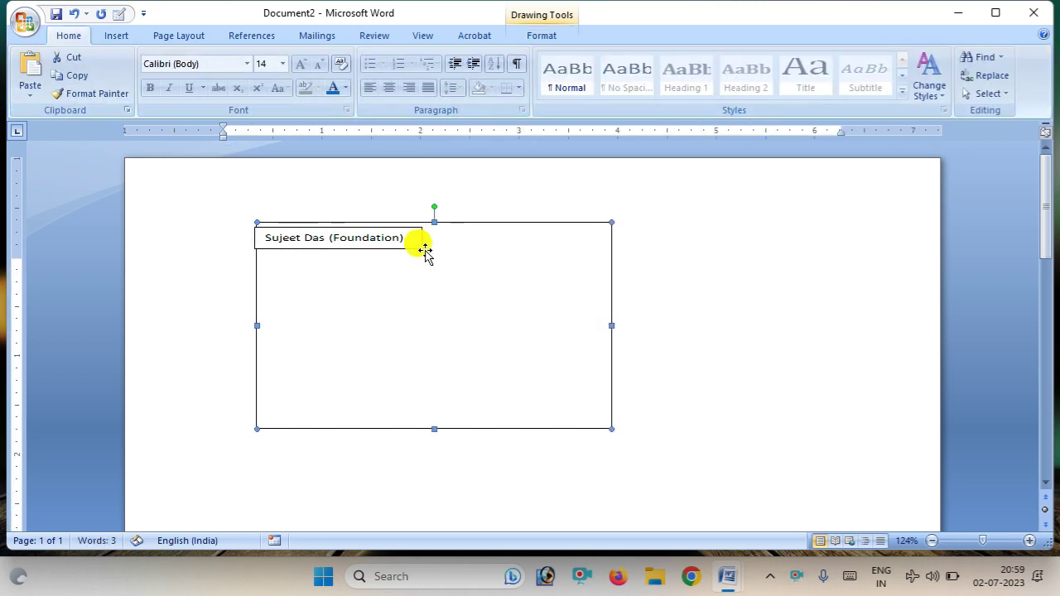
pyautogui.click(419, 248)
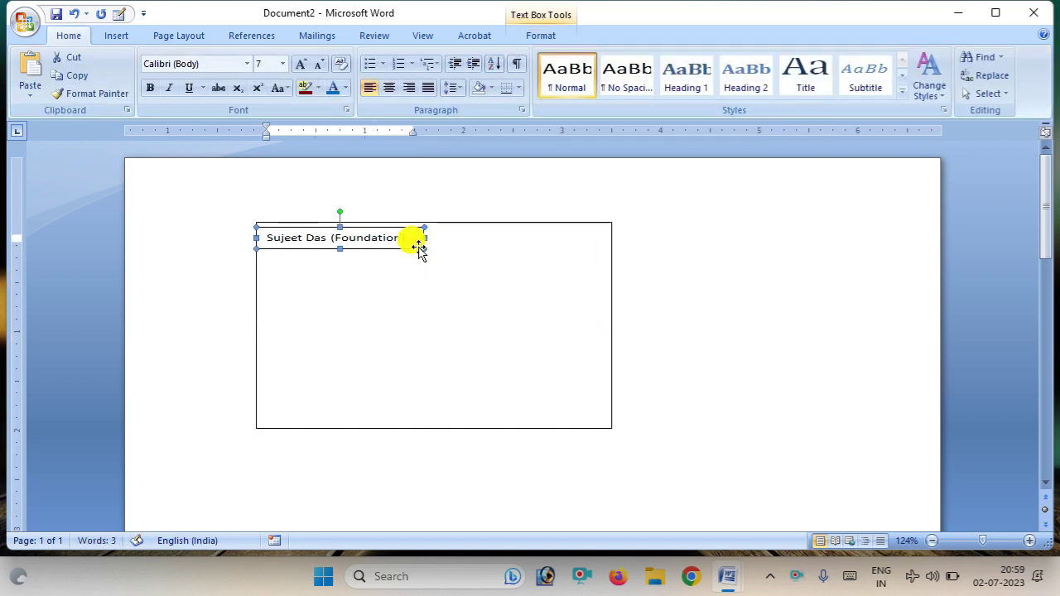
pyautogui.click(496, 278)
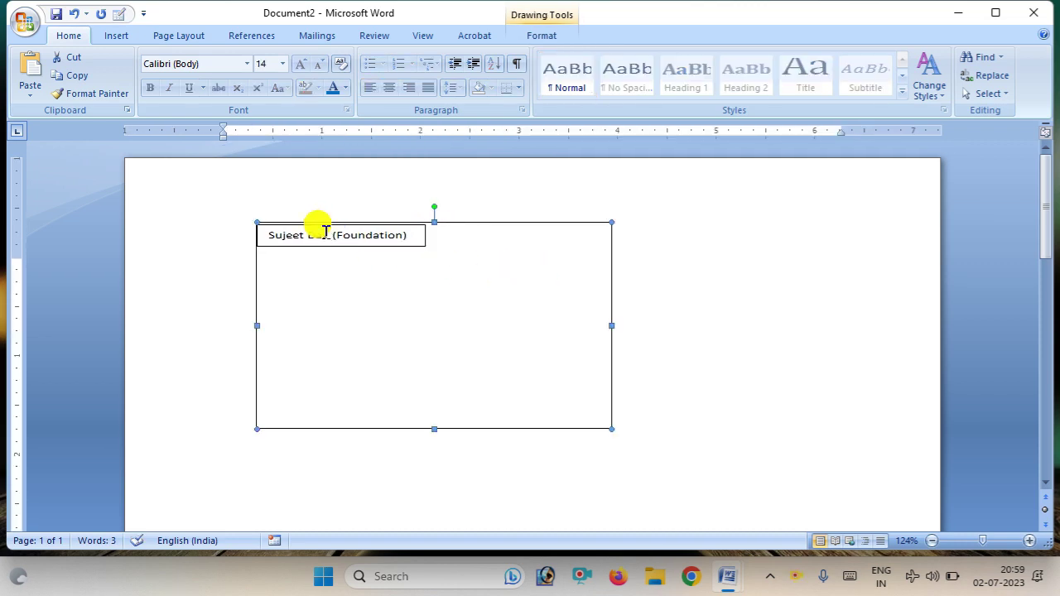
pyautogui.click(362, 245)
pyautogui.click(416, 268)
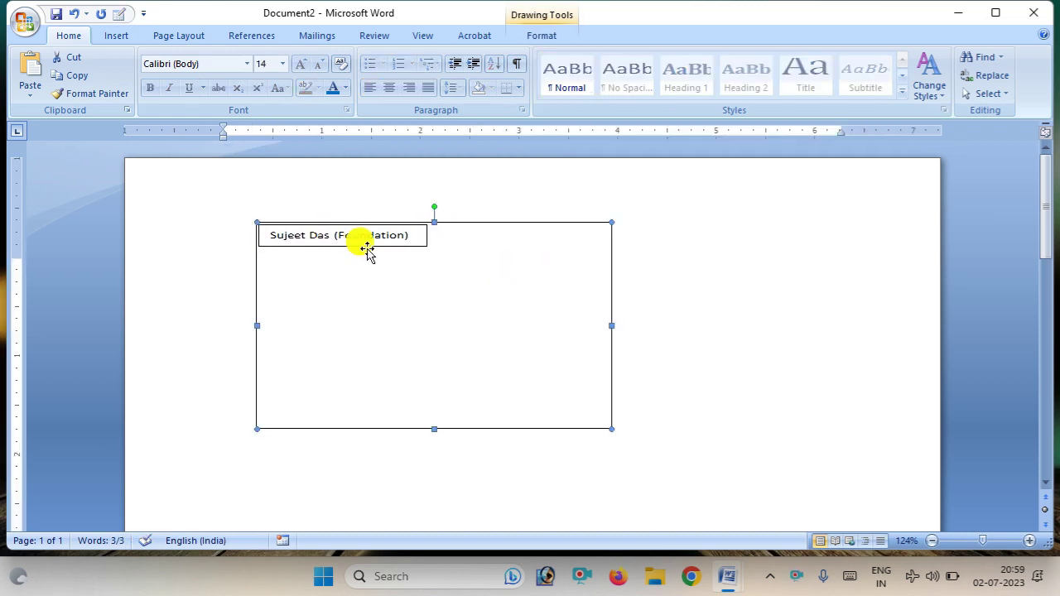
pyautogui.click(324, 245)
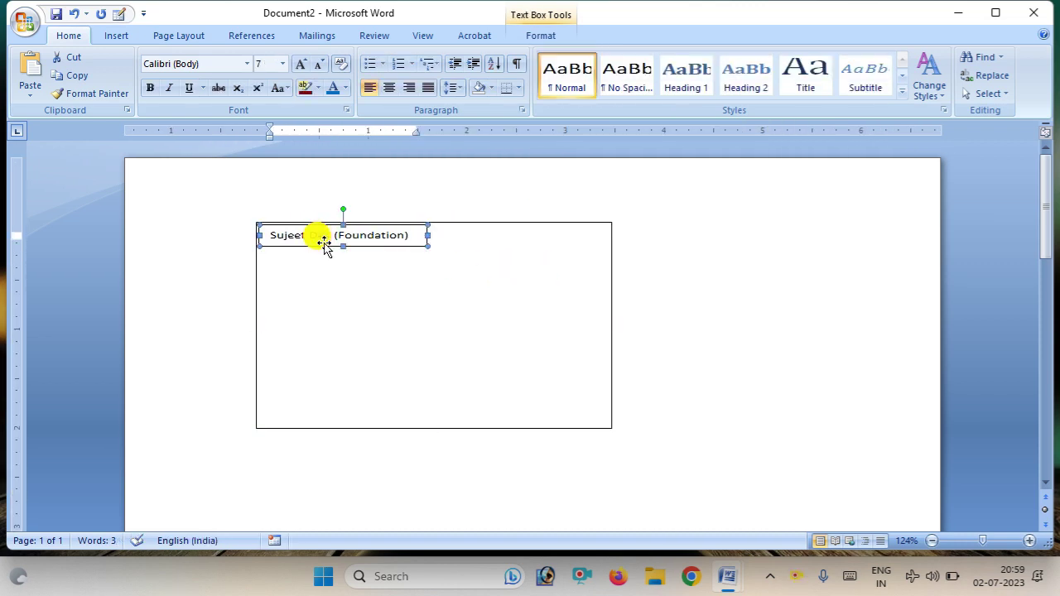
pyautogui.tripleClick(398, 235)
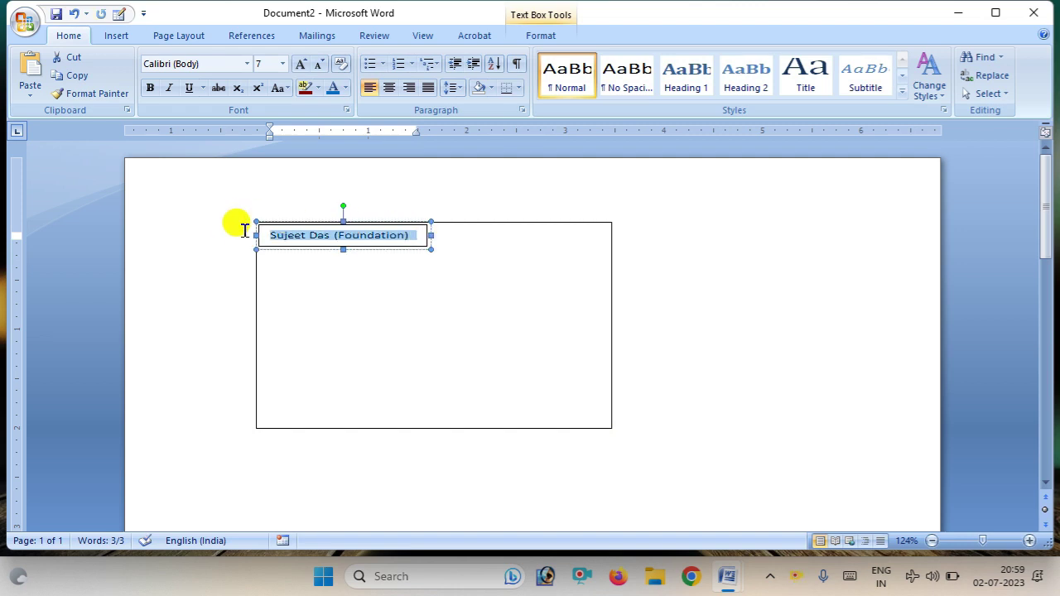
pyautogui.click(356, 277)
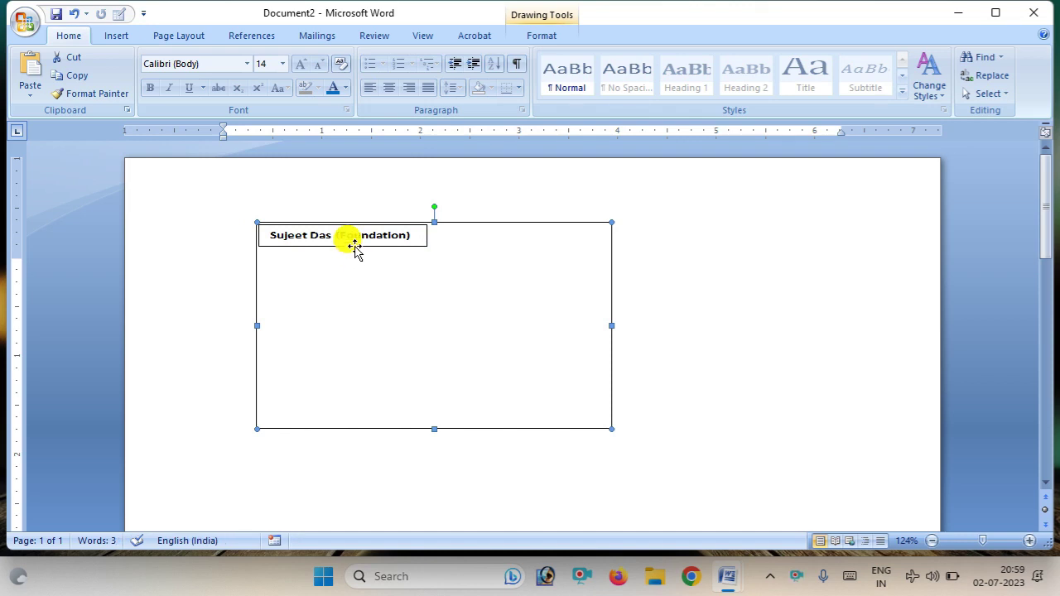
# Make the name box slightly taller, then duplicate it and place the copy at the card's top-right
pyautogui.click(352, 247)
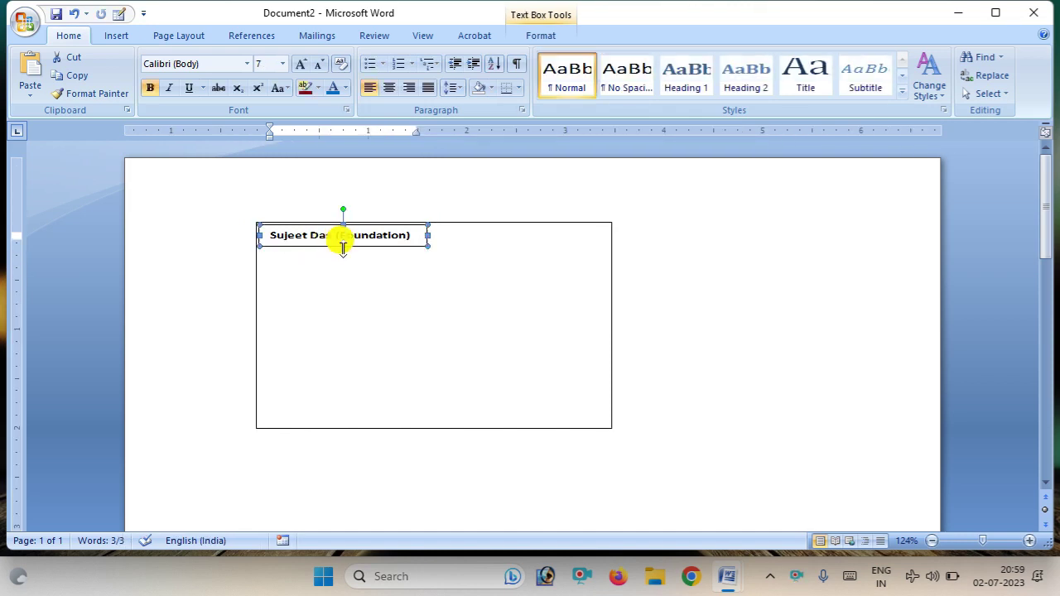
pyautogui.moveTo(343, 246); pyautogui.dragTo(343, 253)
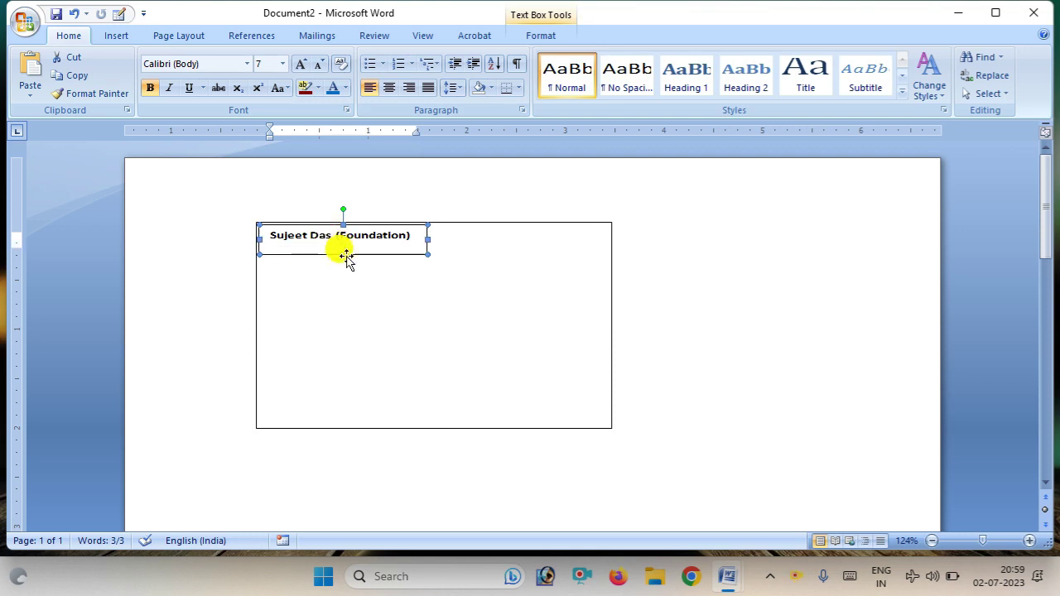
pyautogui.click(414, 267)
pyautogui.click(372, 251)
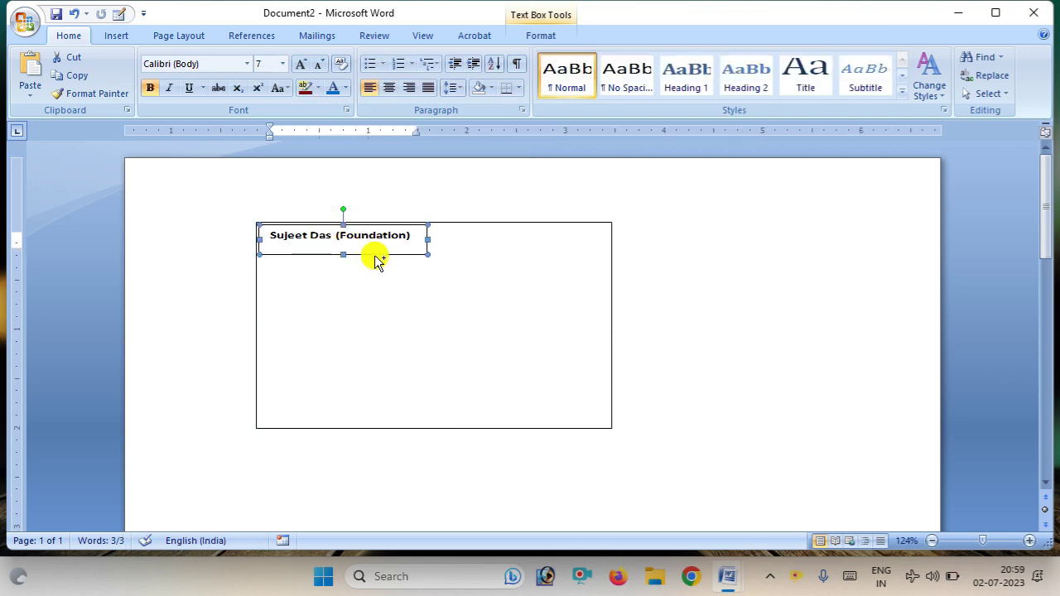
pyautogui.hotkey('ctrl', 'c')
pyautogui.hotkey('ctrl', 'v')
pyautogui.moveTo(387, 249); pyautogui.dragTo(563, 233)
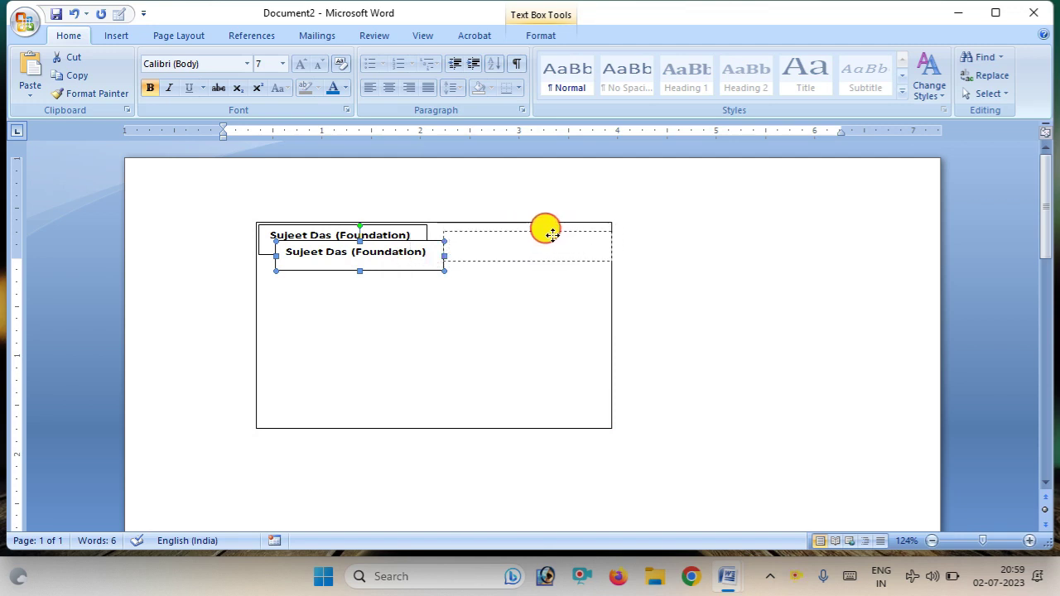
pyautogui.moveTo(551, 235); pyautogui.dragTo(545, 227)
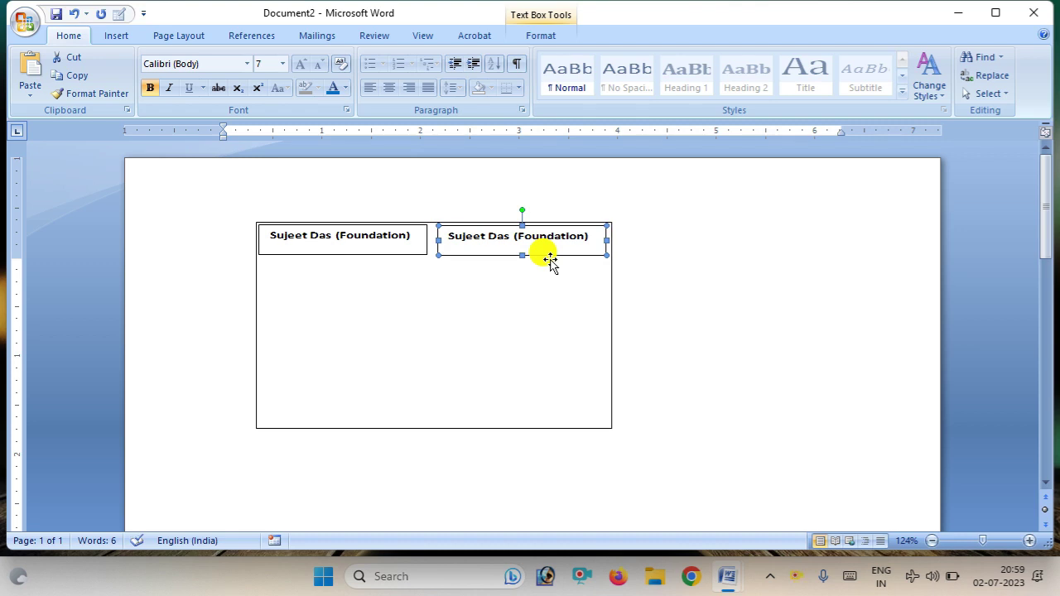
# Replace the copy's text with the mobile number and align it right
pyautogui.click(550, 238)
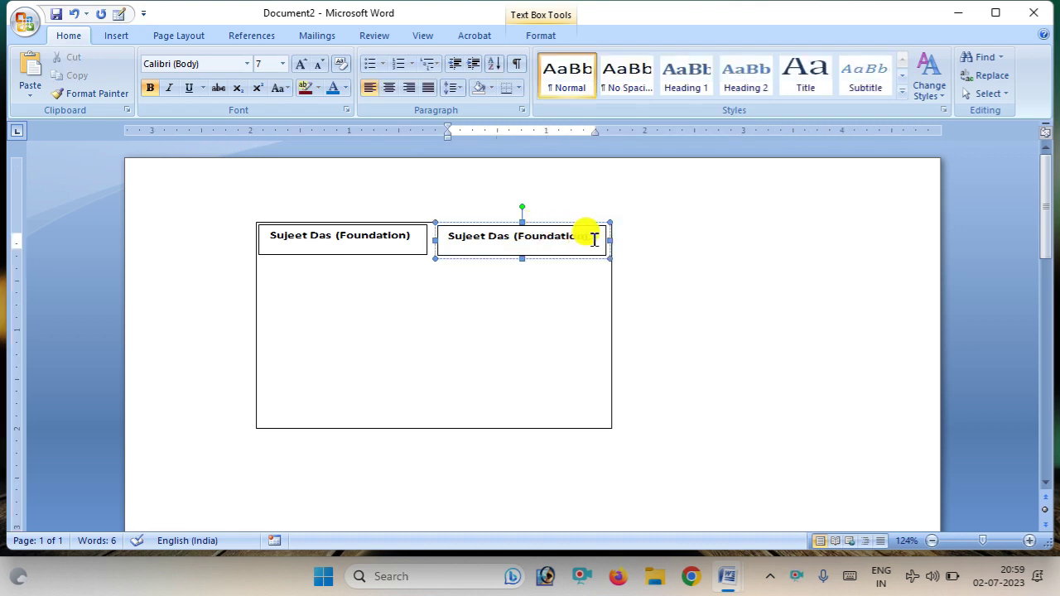
pyautogui.moveTo(586, 240); pyautogui.dragTo(430, 230)
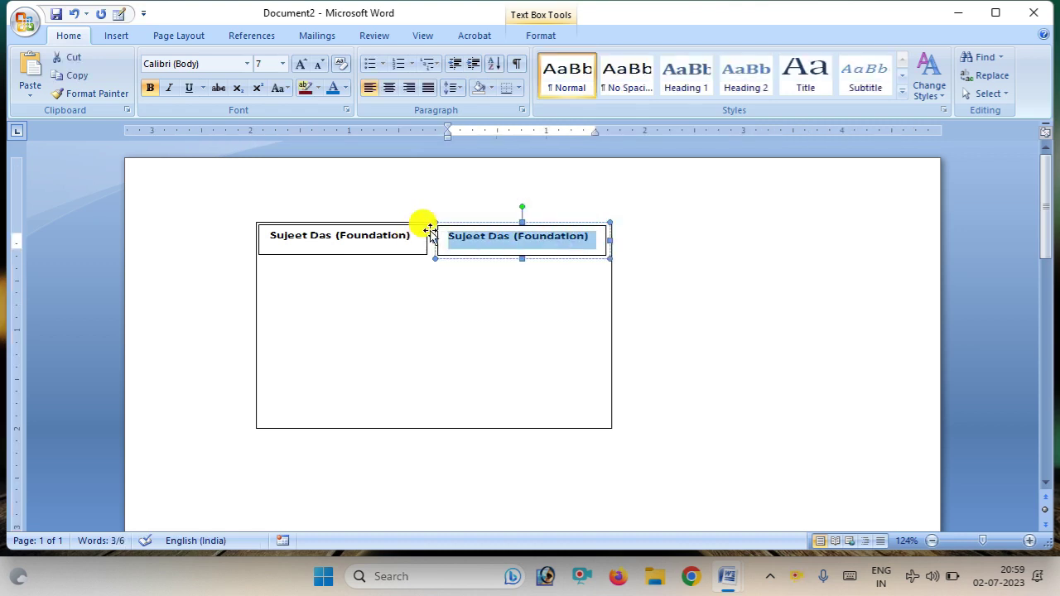
pyautogui.write('Mo:985216329')
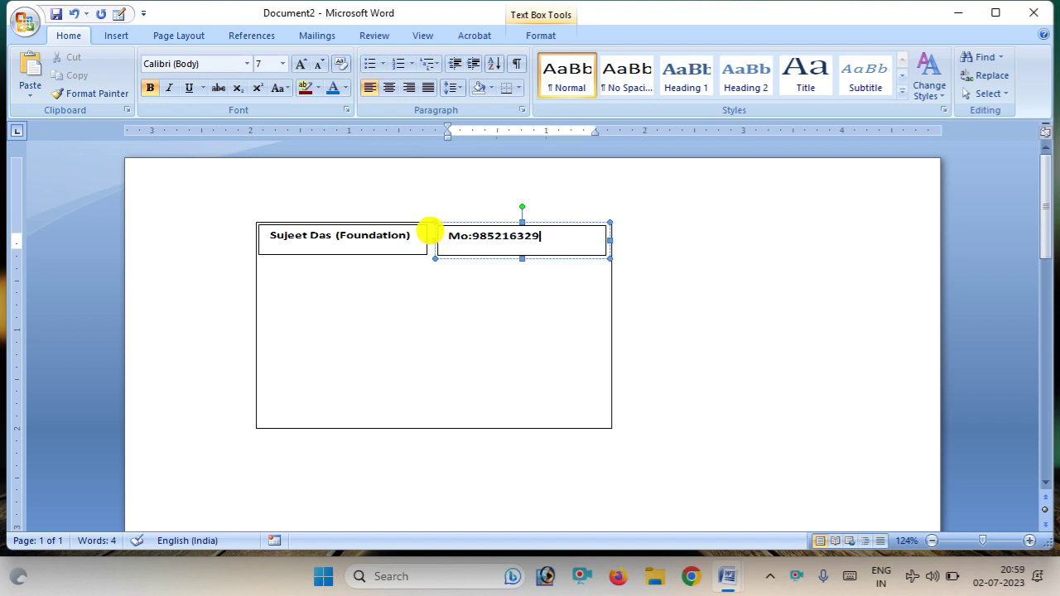
pyautogui.moveTo(544, 236); pyautogui.dragTo(406, 237)
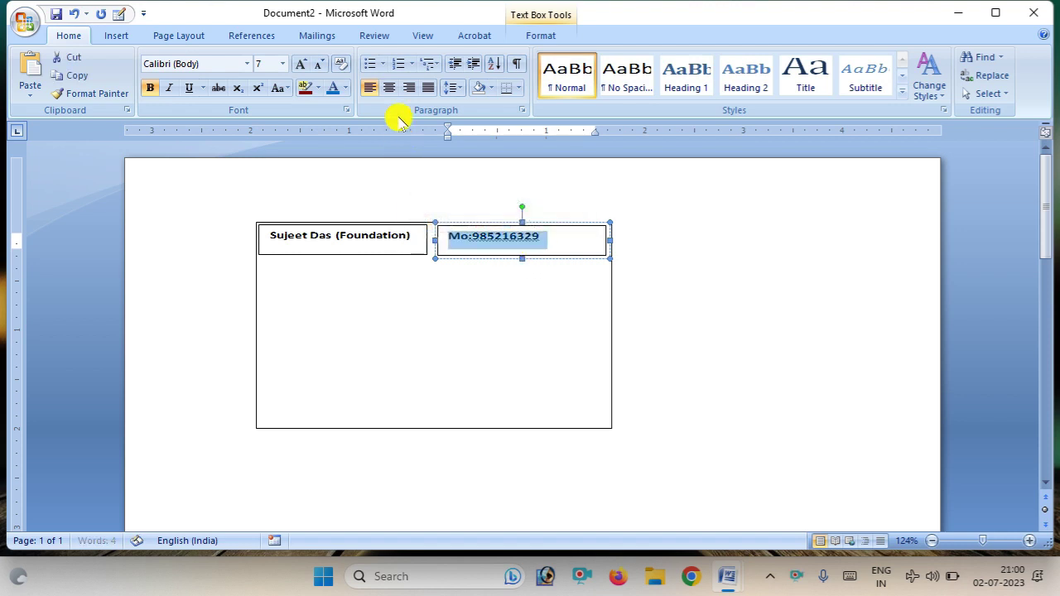
pyautogui.click(414, 88)
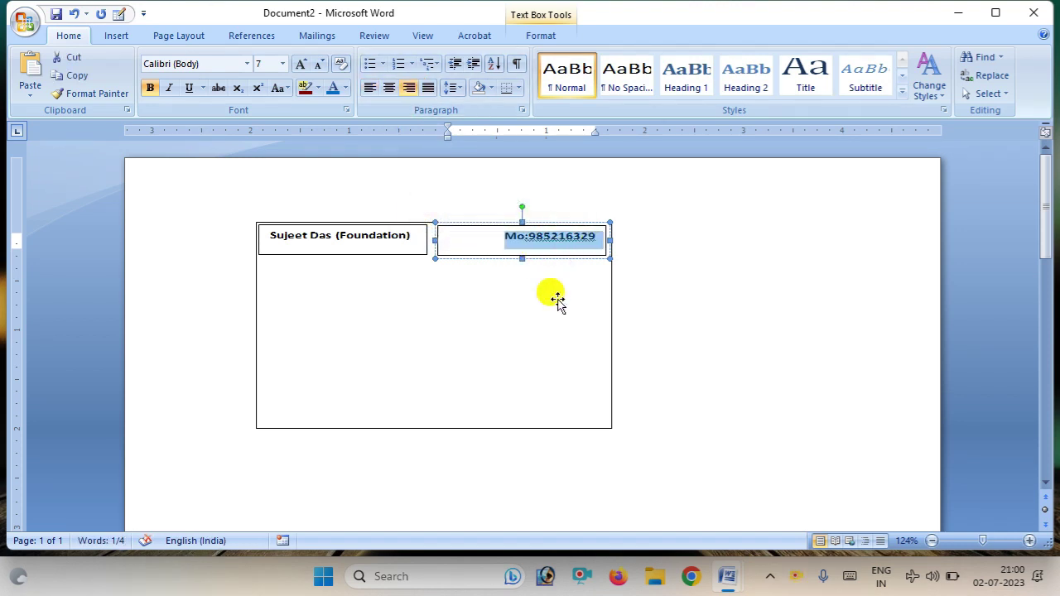
# Remove the outline from both the name box and the mobile number box
pyautogui.click(530, 260)
pyautogui.click(401, 241)
pyautogui.doubleClick(401, 254)
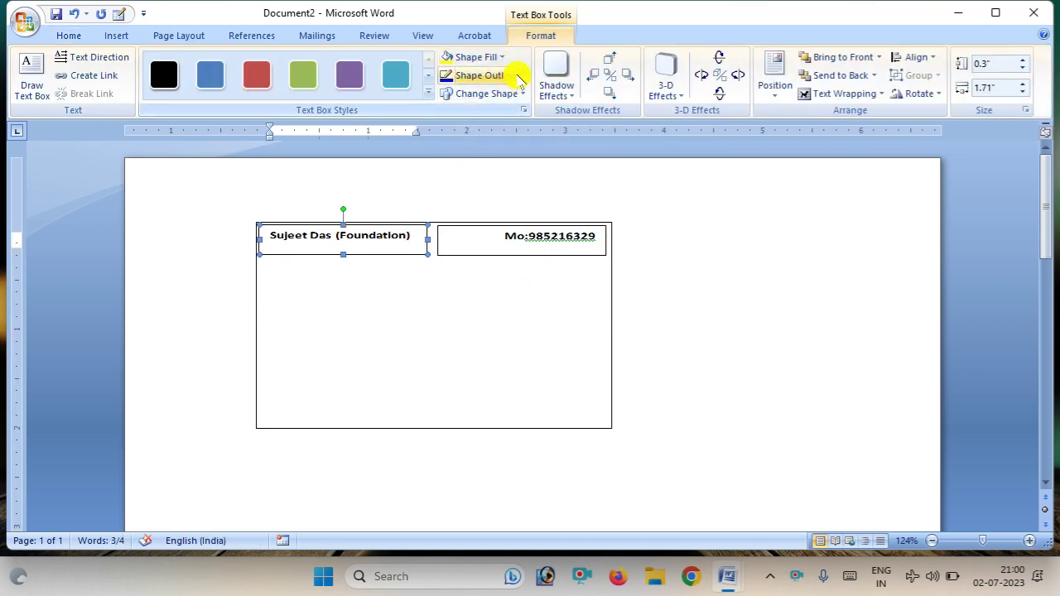
pyautogui.click(509, 76)
pyautogui.click(472, 217)
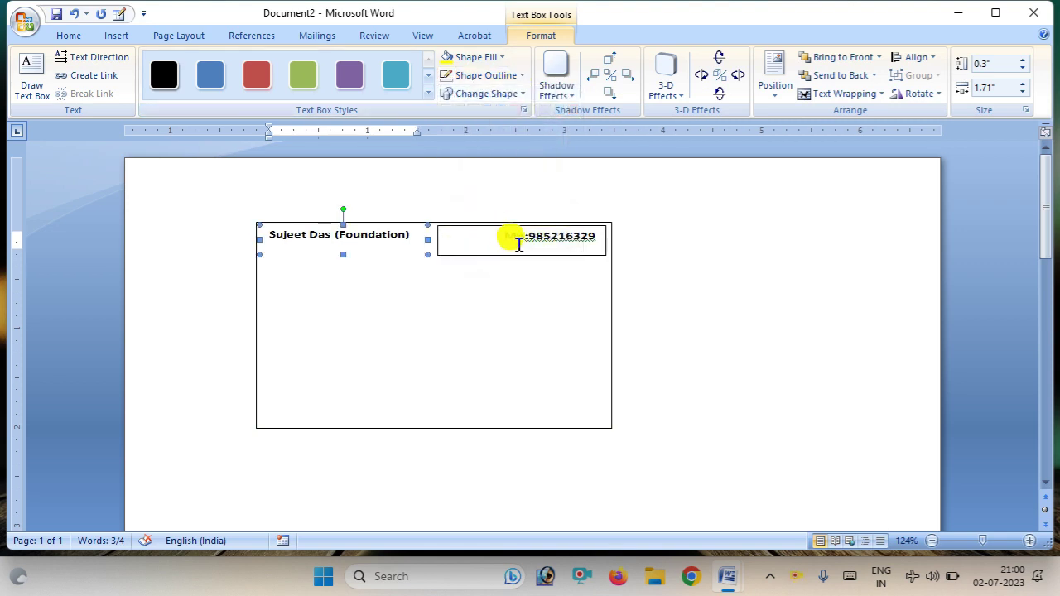
pyautogui.click(520, 254)
pyautogui.click(502, 75)
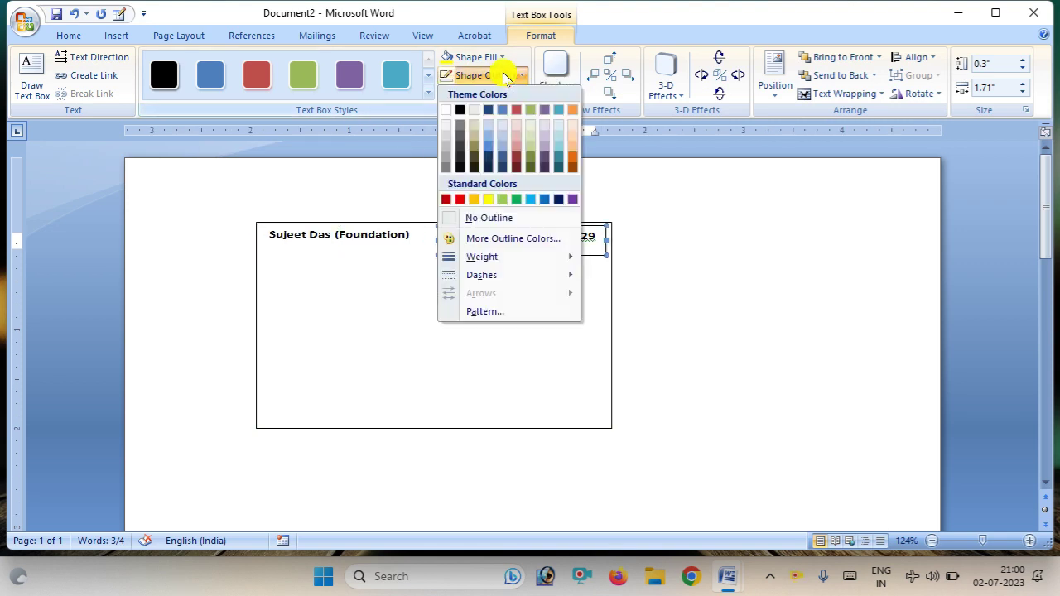
pyautogui.click(475, 219)
pyautogui.click(470, 314)
pyautogui.click(366, 234)
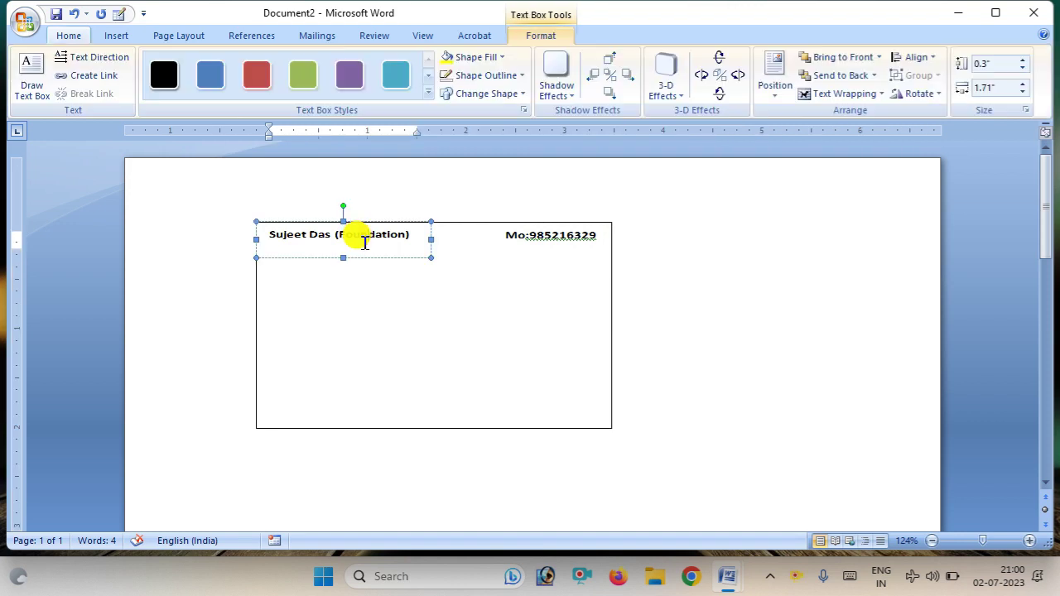
pyautogui.click(347, 315)
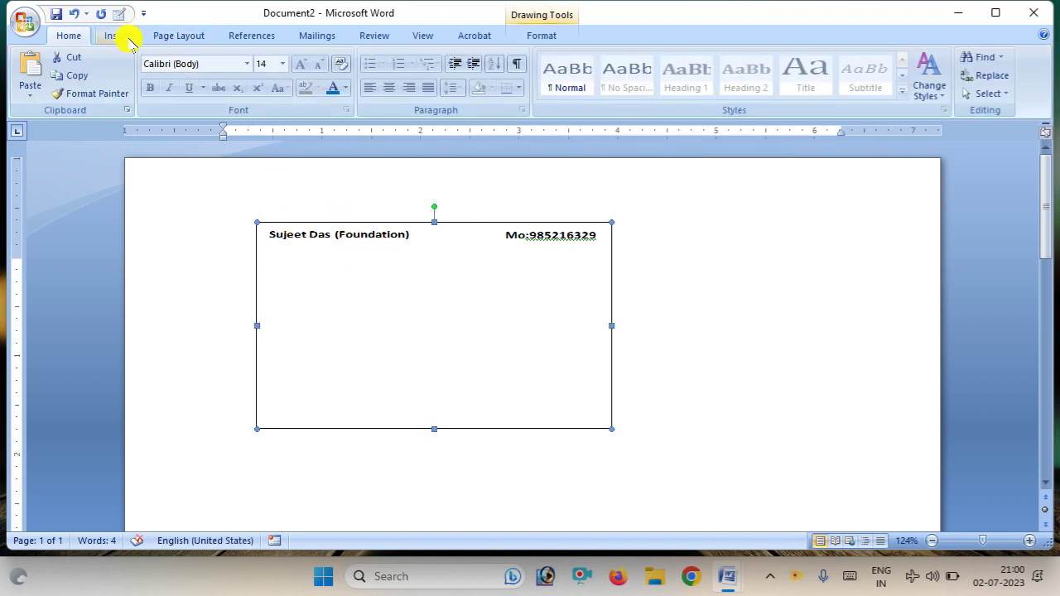
pyautogui.click(114, 36)
# Insert a WordArt heading with the text COMPUTER WALA
pyautogui.click(742, 73)
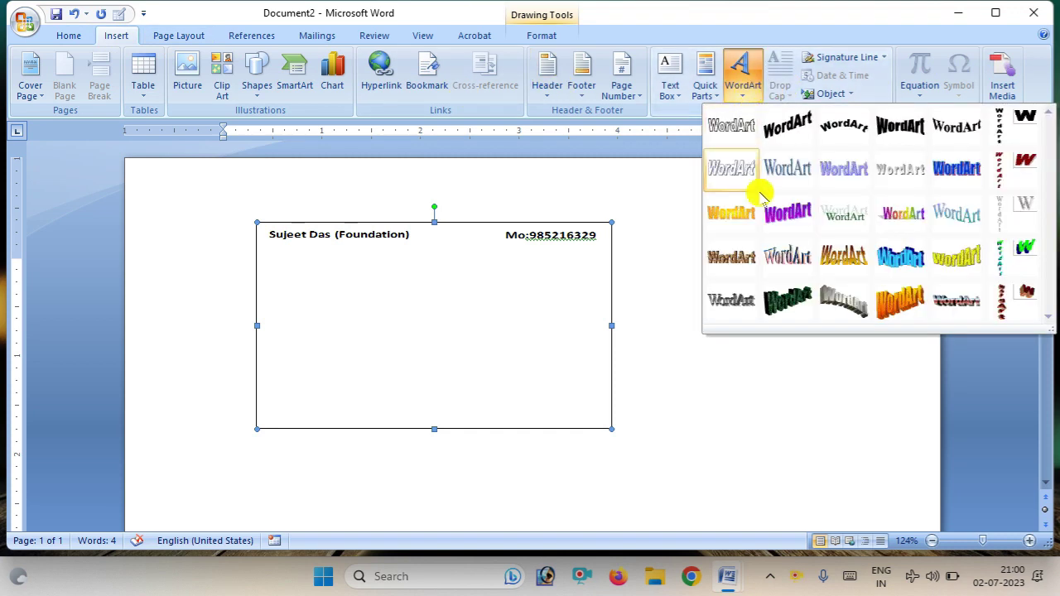
pyautogui.click(732, 300)
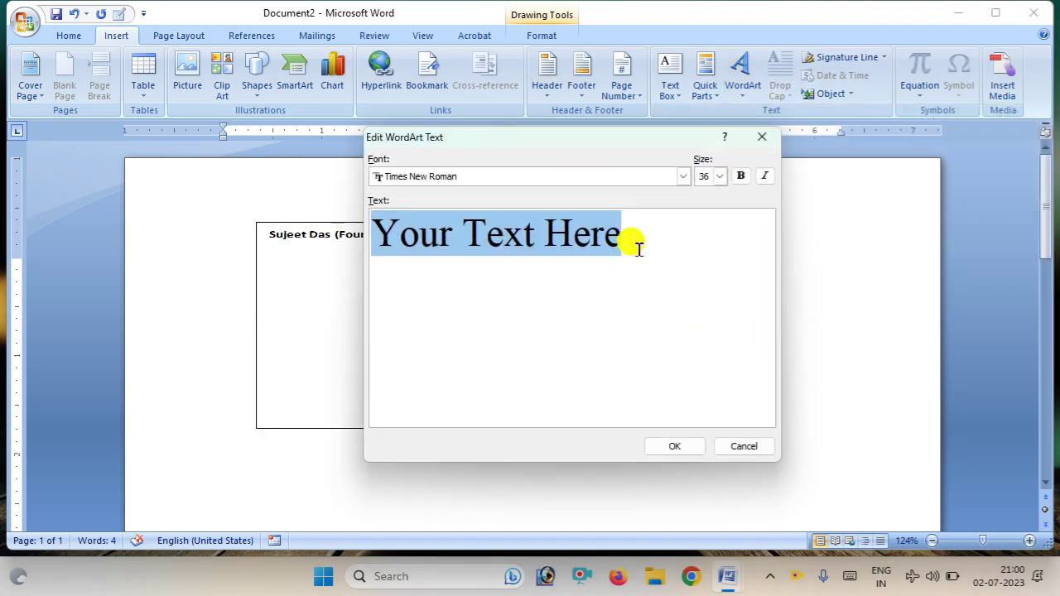
pyautogui.write('COMPUTER WALA')
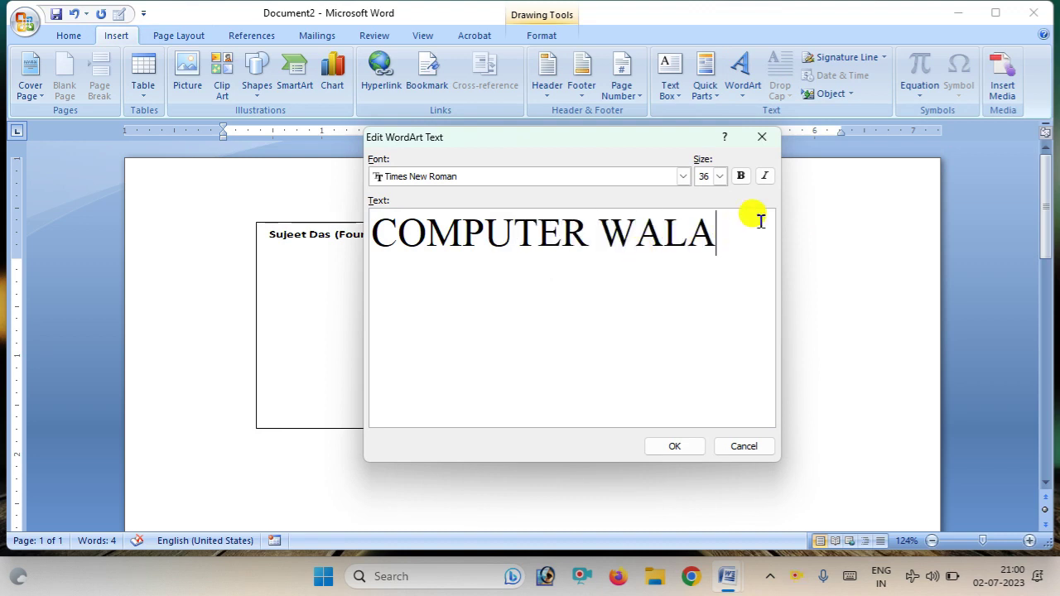
# Try several fonts, settle on Modern No. 20 for the heading, and confirm
pyautogui.click(682, 177)
pyautogui.scroll(3, 617, 214)
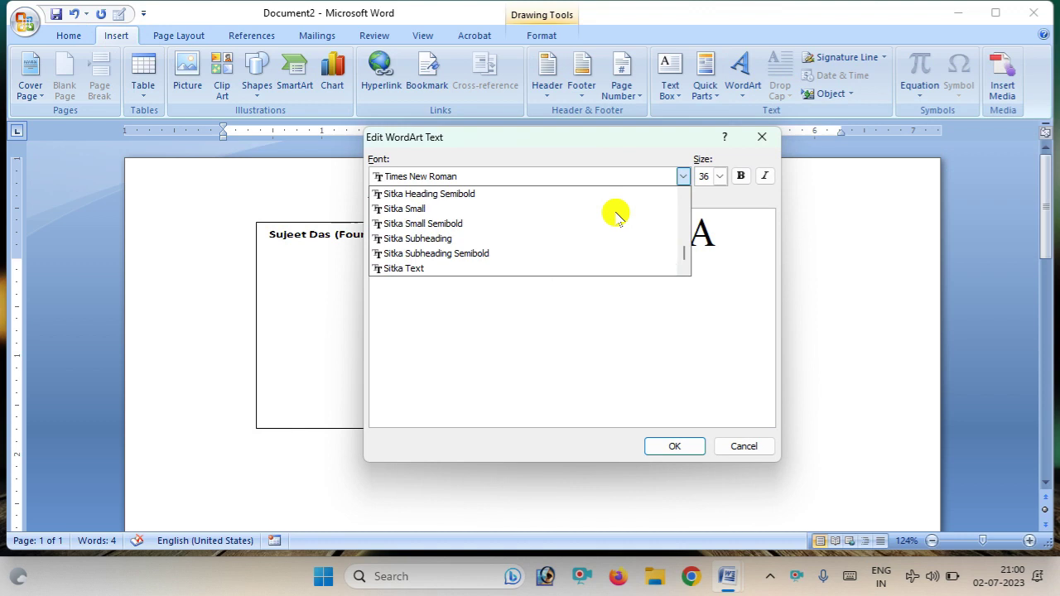
pyautogui.scroll(3, 617, 214)
pyautogui.scroll(3, 617, 214)
pyautogui.scroll(2, 619, 213)
pyautogui.scroll(2, 619, 213)
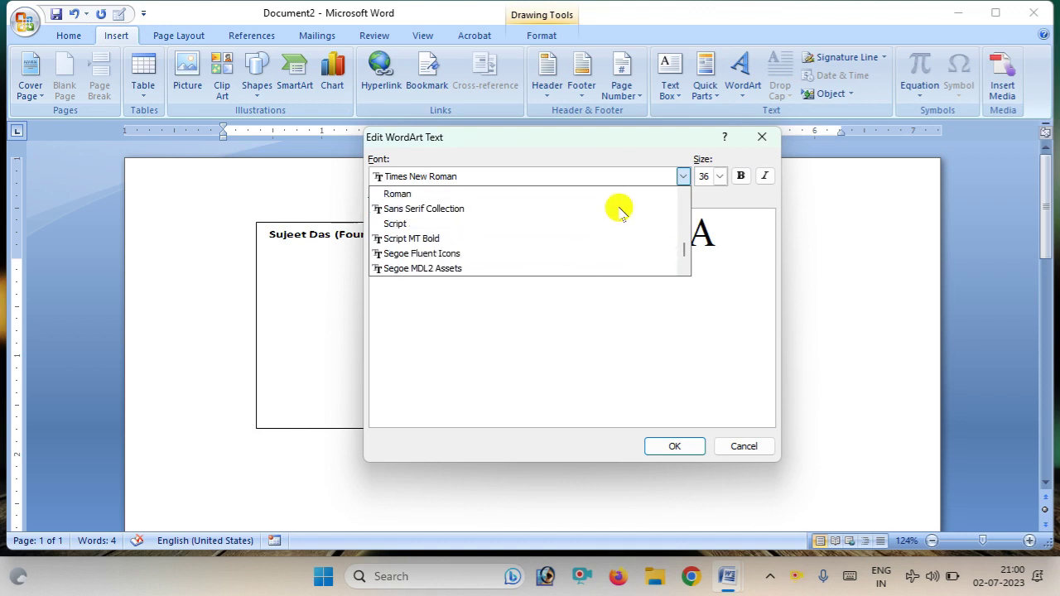
pyautogui.click(587, 237)
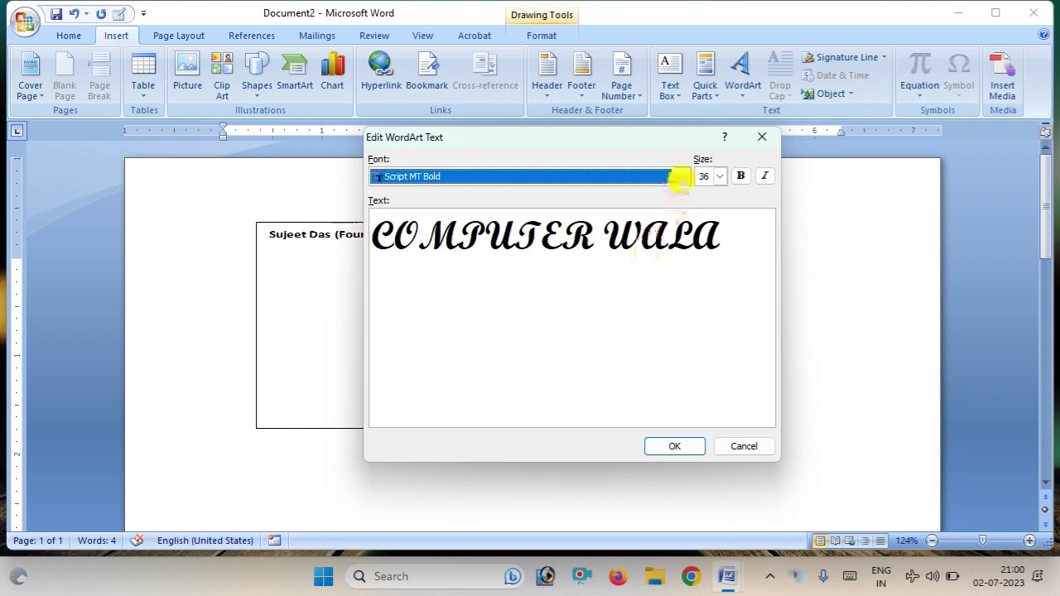
pyautogui.click(682, 176)
pyautogui.scroll(2, 572, 204)
pyautogui.click(517, 206)
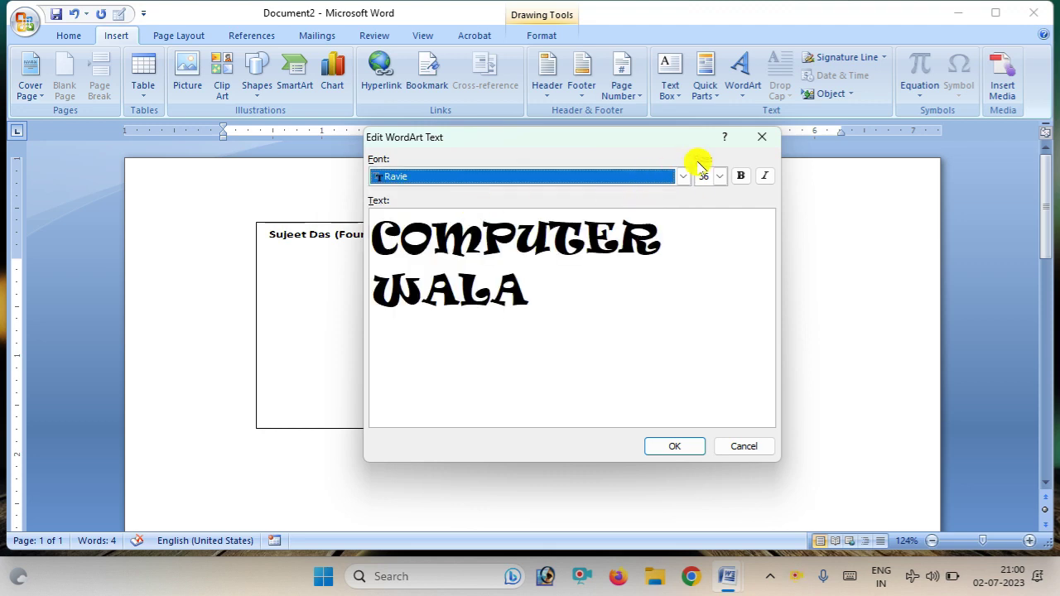
pyautogui.click(681, 176)
pyautogui.scroll(3, 525, 225)
pyautogui.scroll(1, 525, 225)
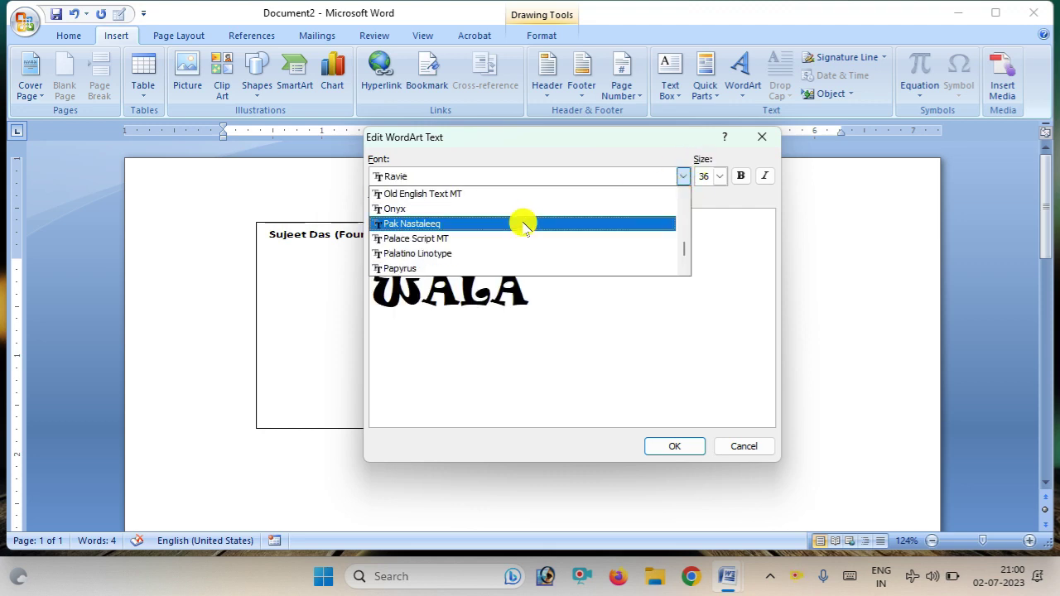
pyautogui.click(517, 239)
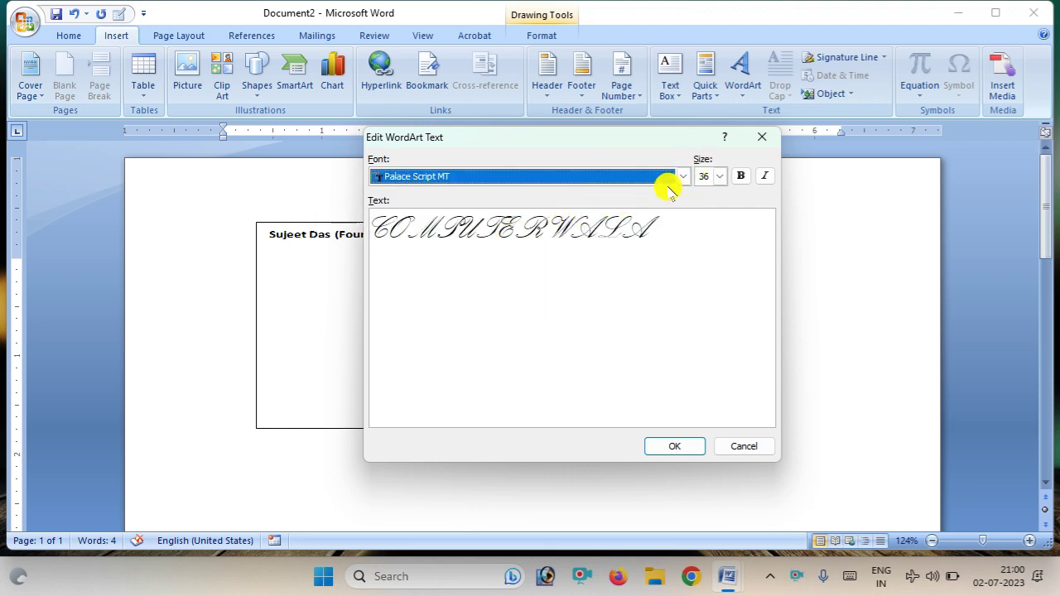
pyautogui.click(682, 177)
pyautogui.scroll(2, 617, 240)
pyautogui.scroll(3, 617, 240)
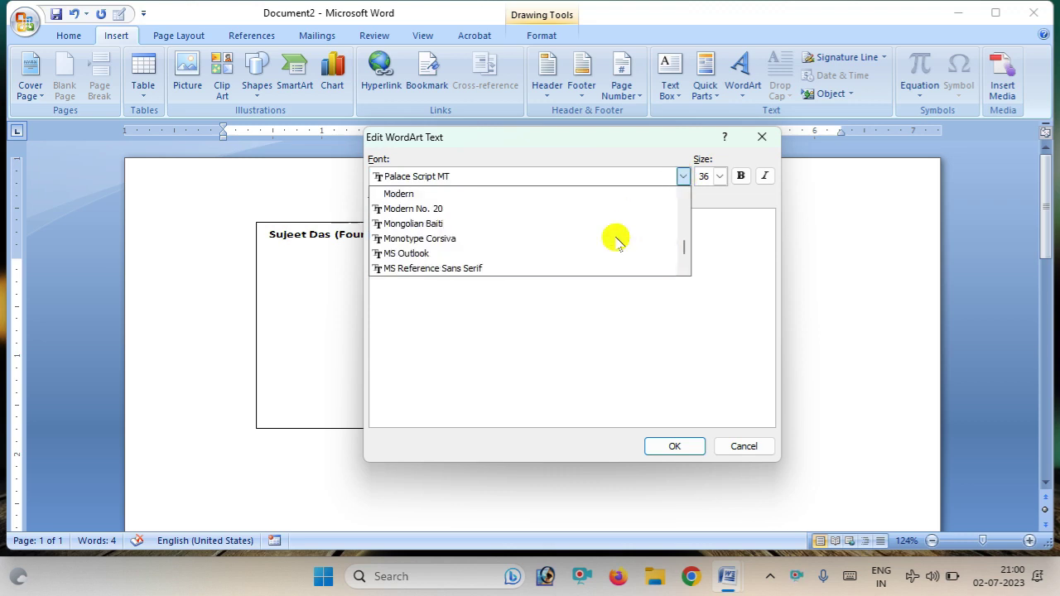
pyautogui.click(581, 209)
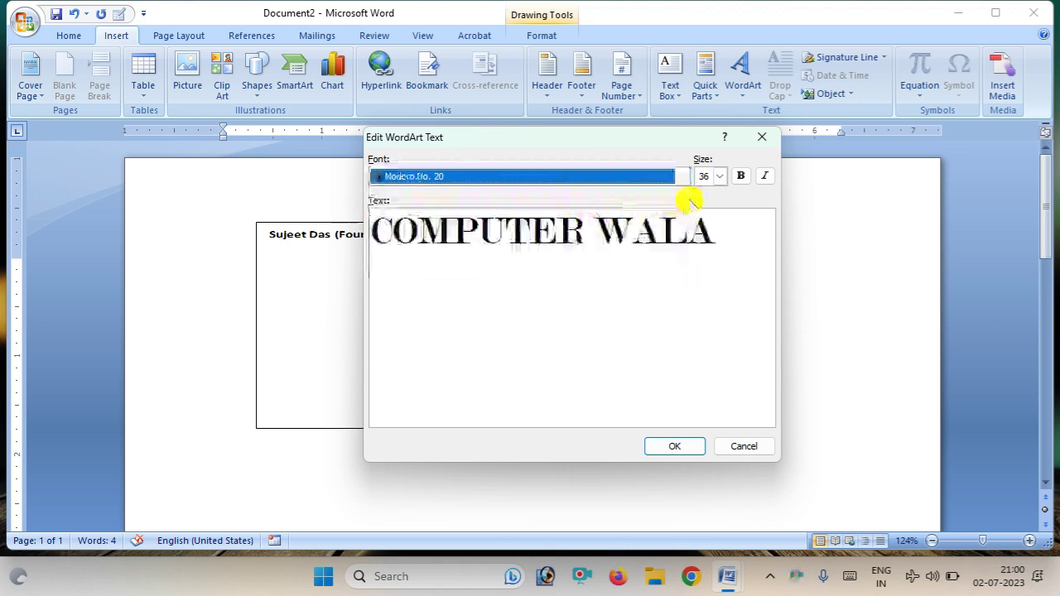
pyautogui.click(679, 445)
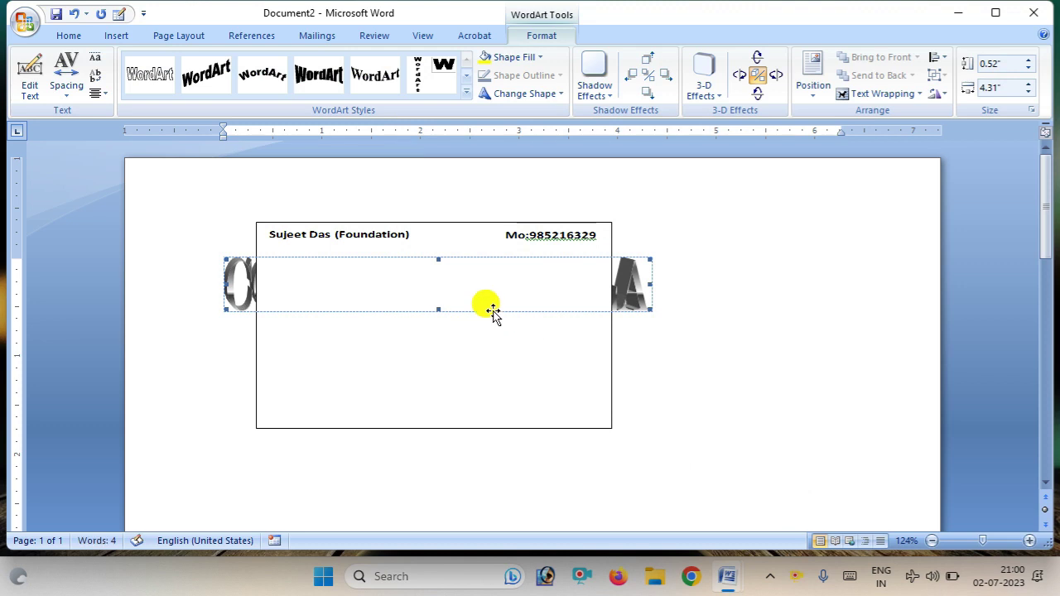
# Float the WordArt in front of text and give it a flat shadow instead of 3-D
pyautogui.click(876, 93)
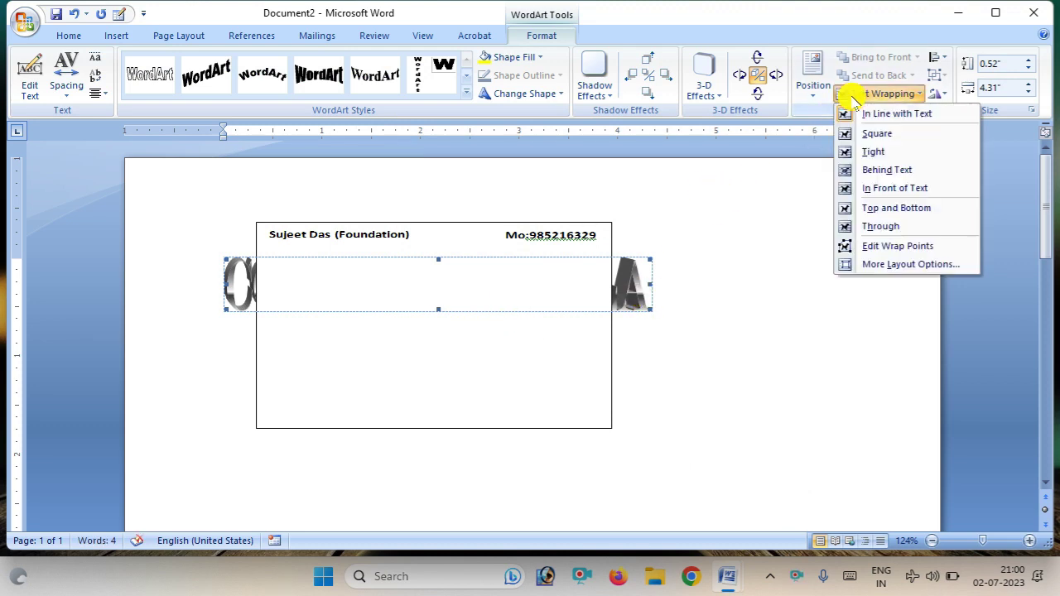
pyautogui.click(892, 188)
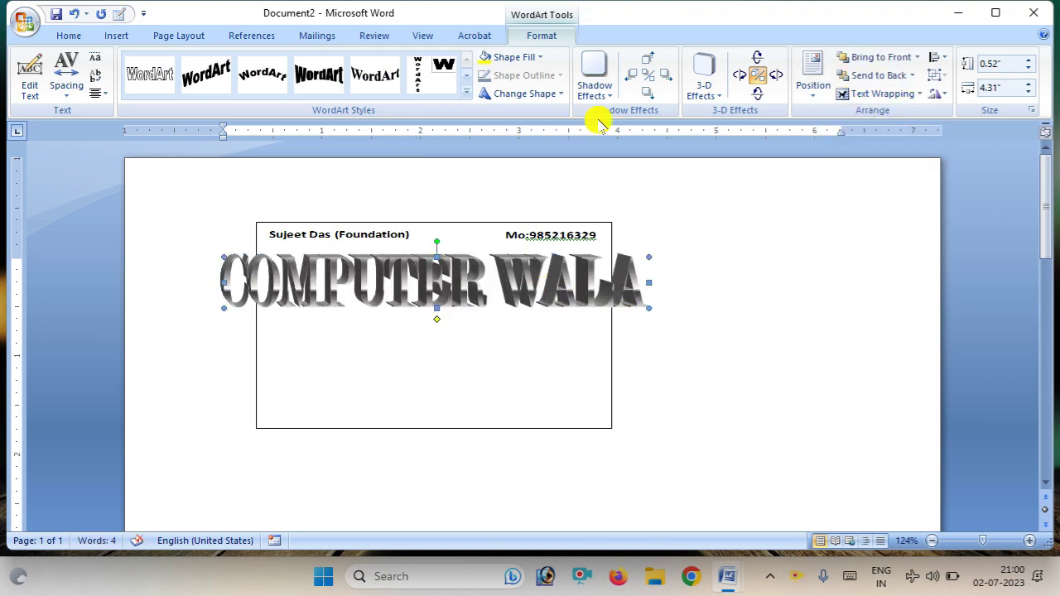
pyautogui.click(648, 75)
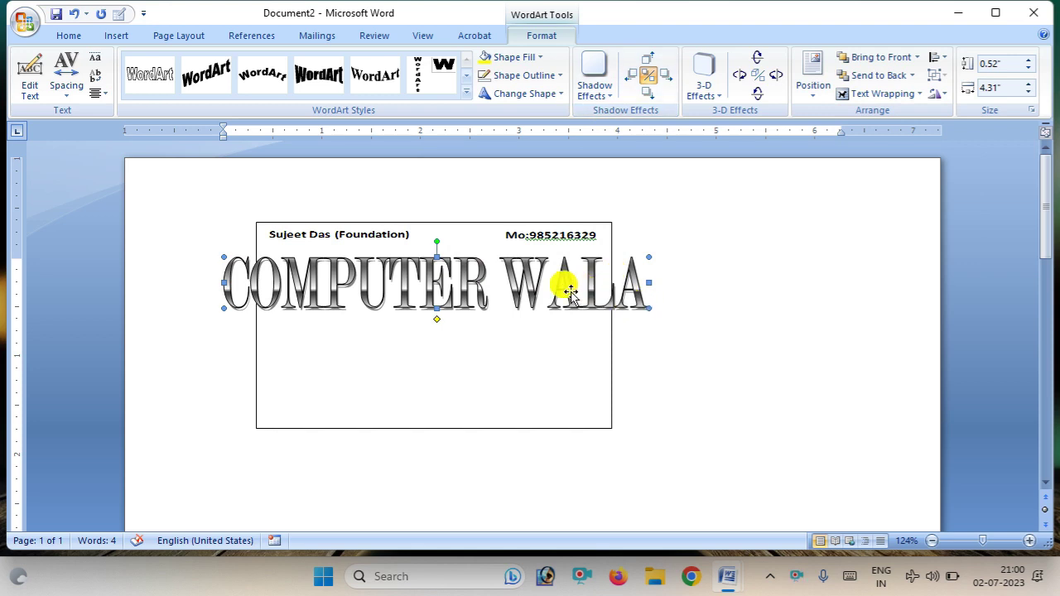
# Resize the heading to about 0.3" by 2.85" and position it under the top lines
pyautogui.moveTo(644, 303); pyautogui.dragTo(474, 286)
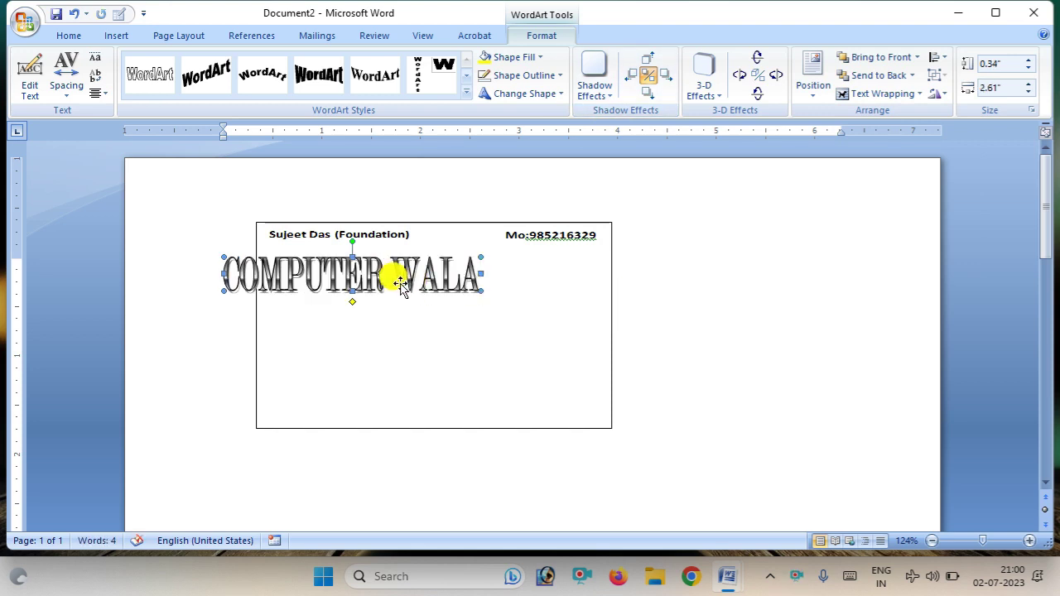
pyautogui.moveTo(409, 277); pyautogui.dragTo(529, 275)
pyautogui.click(559, 235)
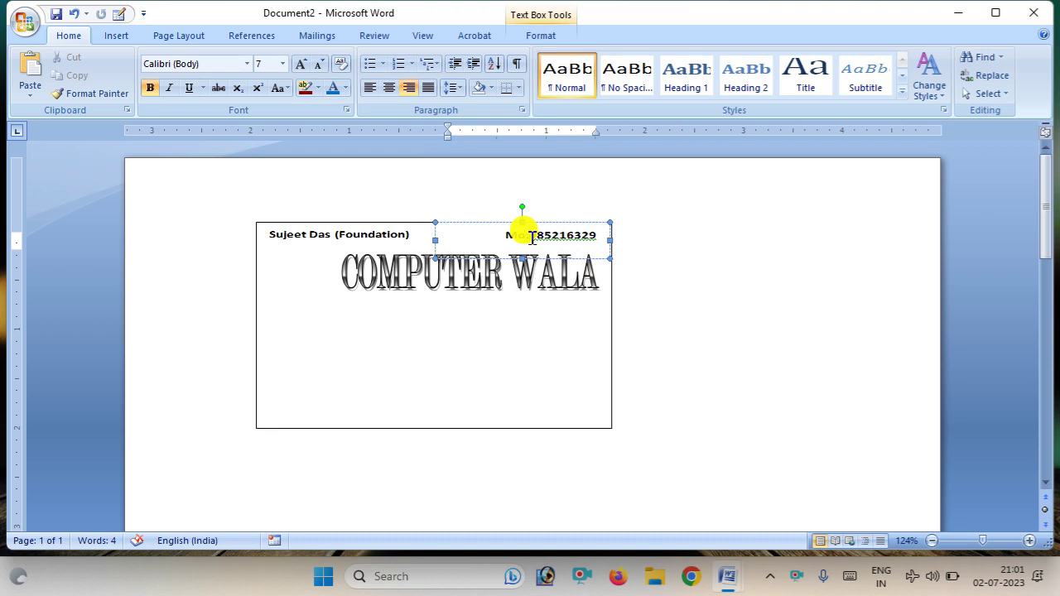
pyautogui.click(534, 282)
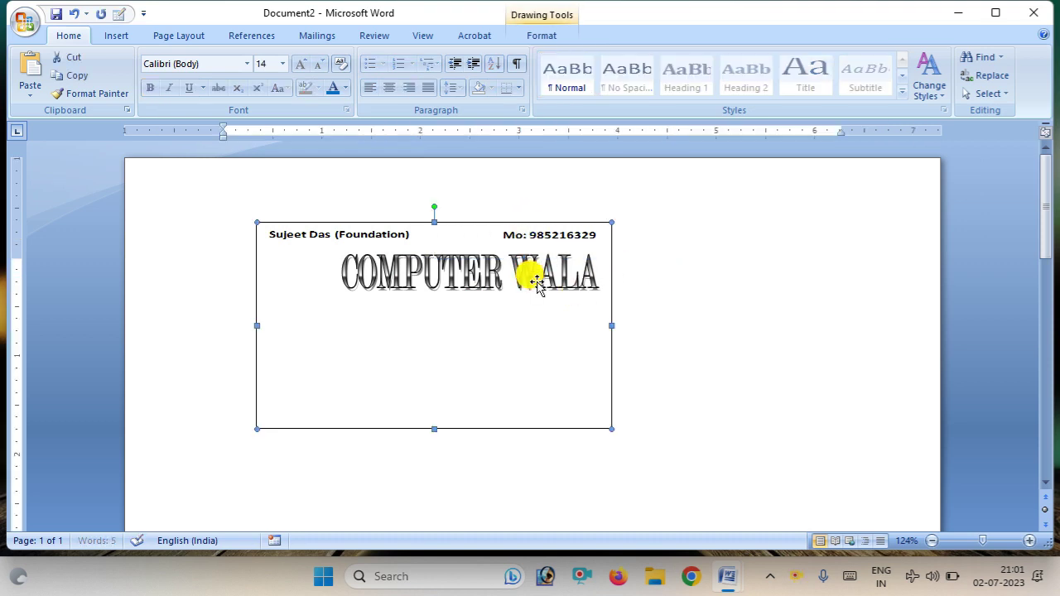
pyautogui.moveTo(534, 282); pyautogui.dragTo(497, 269)
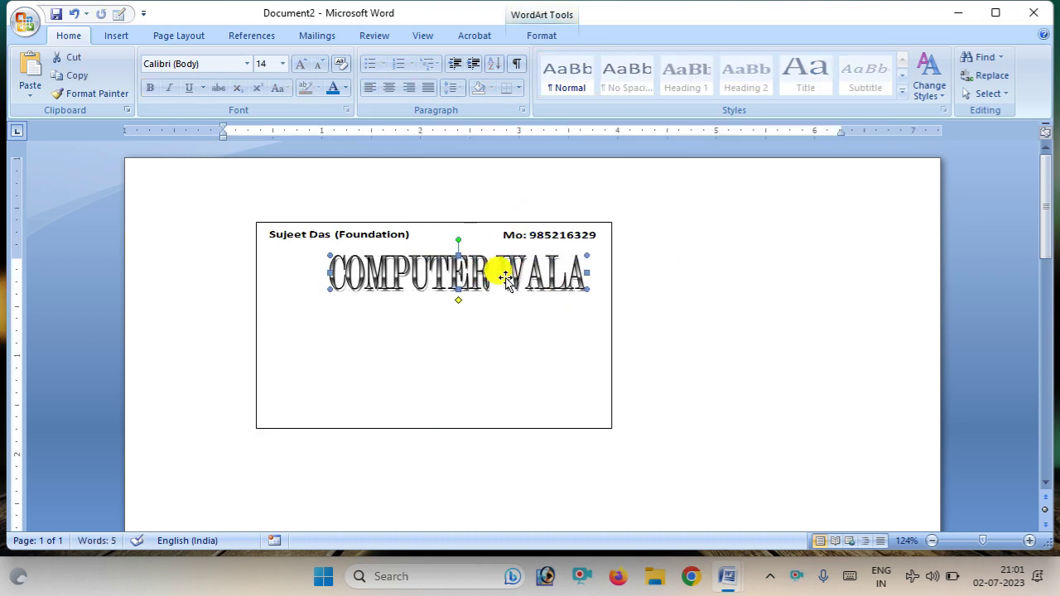
pyautogui.moveTo(329, 289); pyautogui.dragTo(306, 300)
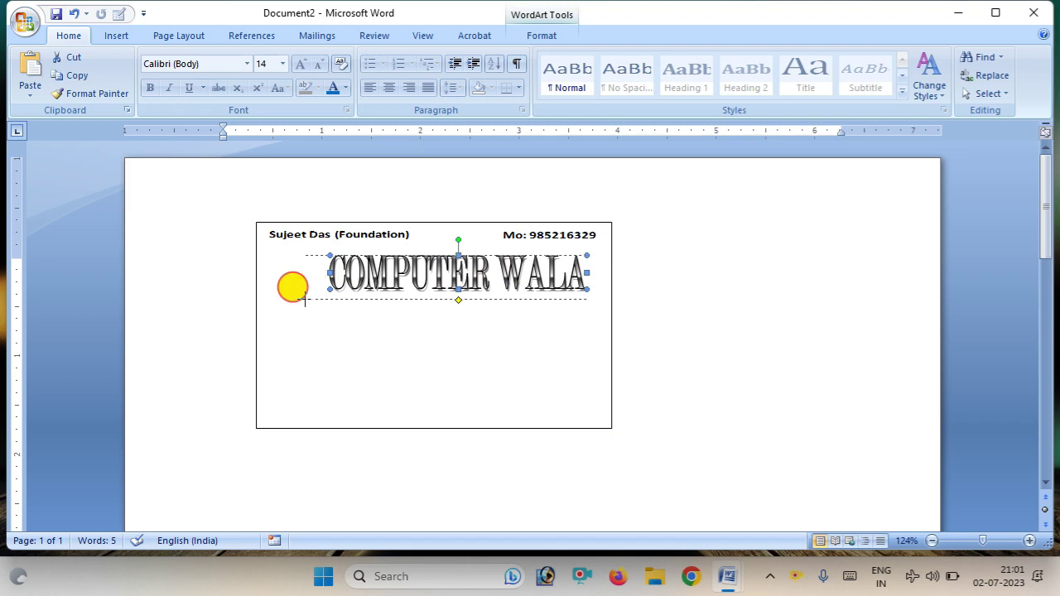
pyautogui.hotkey('ctrl', 'Right')
pyautogui.hotkey('ctrl', 'Right')
pyautogui.hotkey('ctrl', 'Right')
pyautogui.hotkey('ctrl', 'Right')
pyautogui.hotkey('ctrl', 'Right')
pyautogui.hotkey('ctrl', 'Right')
pyautogui.hotkey('ctrl', 'Right')
pyautogui.hotkey('ctrl', 'Down')
pyautogui.hotkey('ctrl', 'Down')
pyautogui.click(452, 254)
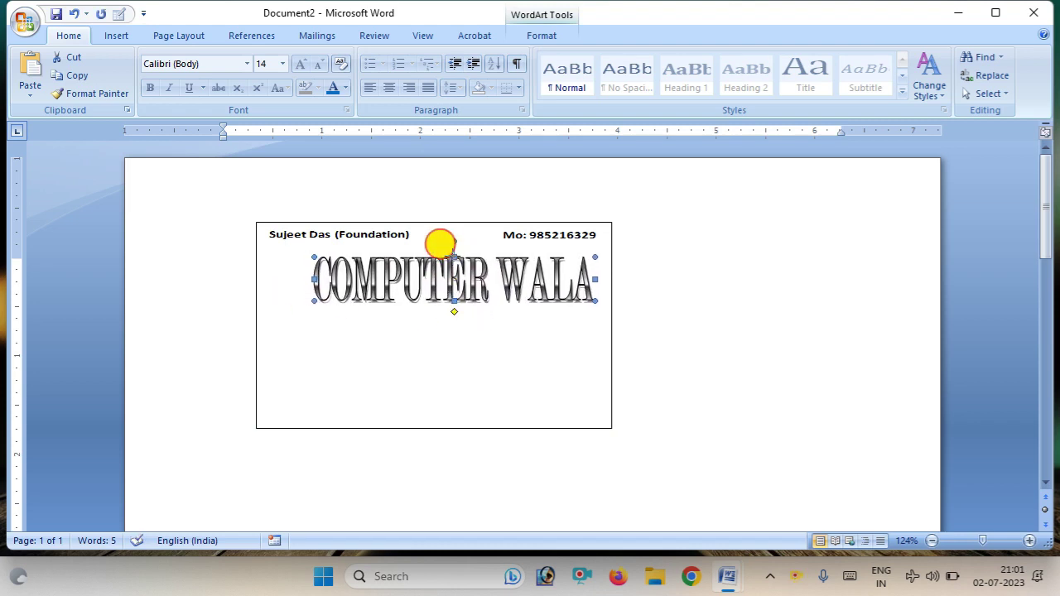
pyautogui.moveTo(438, 260); pyautogui.dragTo(456, 272)
pyautogui.hotkey('ctrl', 'Up')
pyautogui.hotkey('ctrl', 'Up')
pyautogui.hotkey('ctrl', 'Right')
pyautogui.hotkey('ctrl', 'Up')
pyautogui.hotkey('ctrl', 'Up')
pyautogui.hotkey('ctrl', 'Left')
pyautogui.hotkey('ctrl', 'Left')
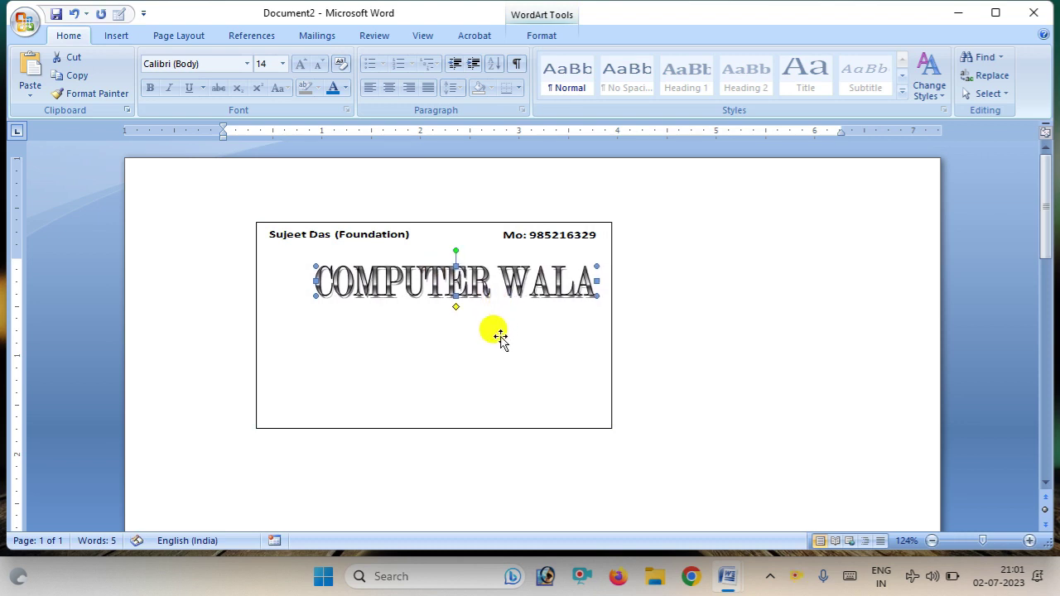
pyautogui.hotkey('ctrl', 'Up')
# Fill the COMPUTER WALA heading with blue
pyautogui.click(453, 290)
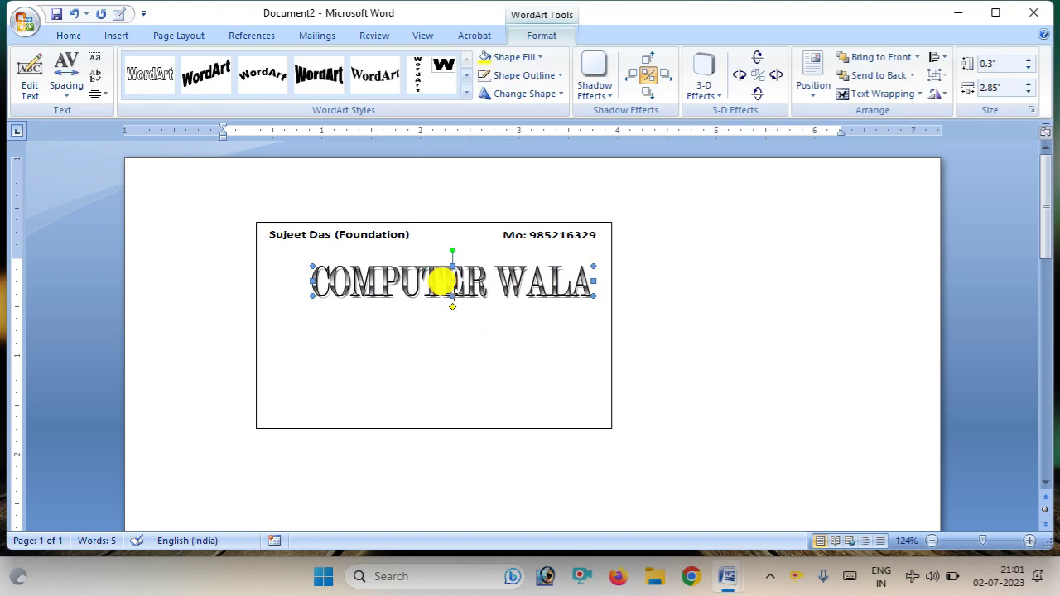
pyautogui.click(536, 62)
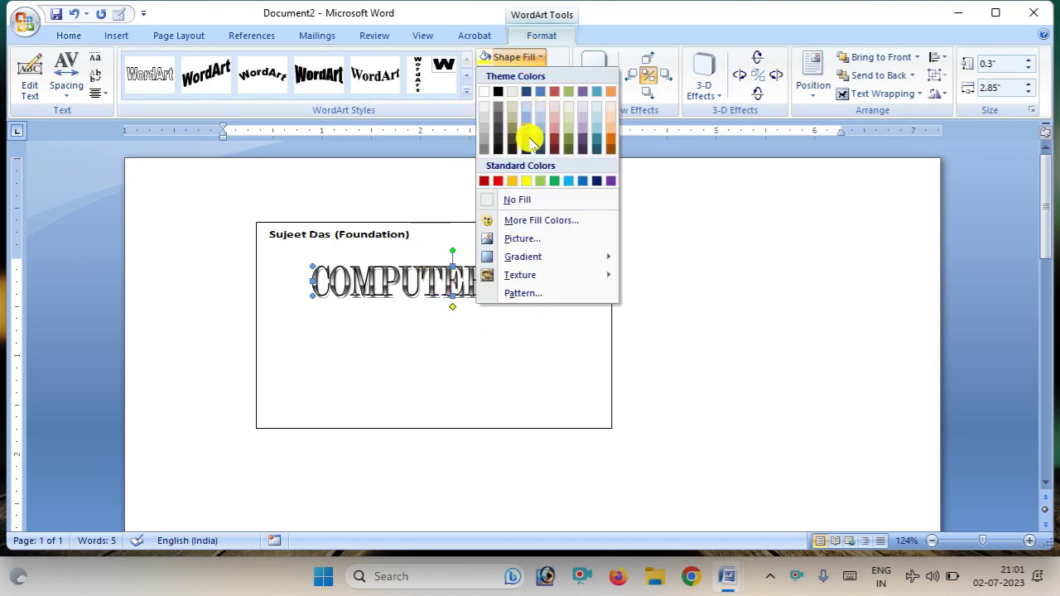
pyautogui.click(585, 180)
pyautogui.click(503, 320)
pyautogui.click(279, 229)
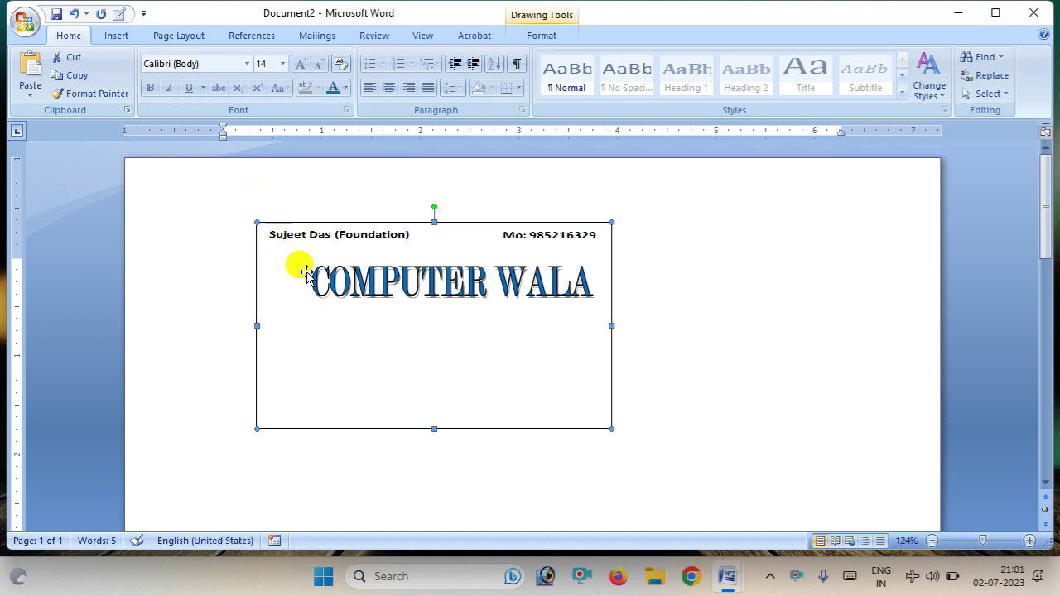
pyautogui.click(116, 35)
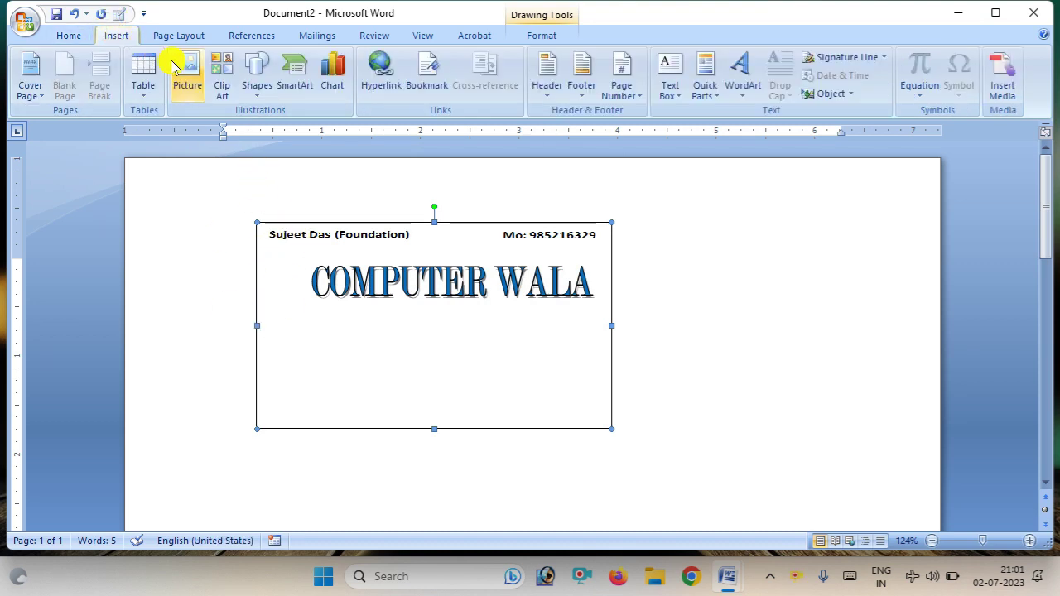
# Draw a rectangle on the card and fill it with the channels4_profile logo picture
pyautogui.click(256, 74)
pyautogui.click(299, 129)
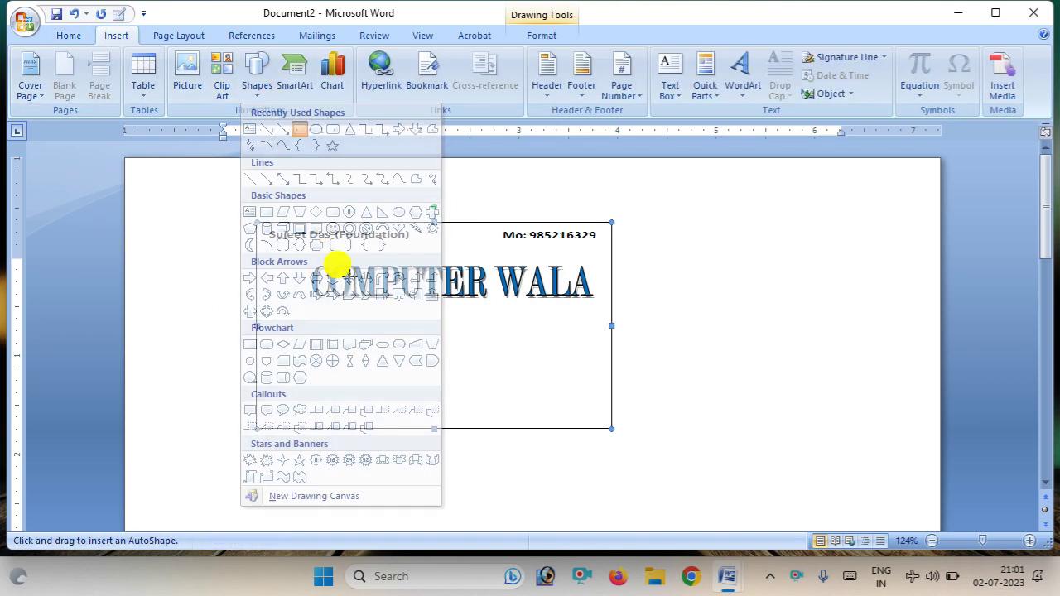
pyautogui.moveTo(277, 309); pyautogui.dragTo(416, 374)
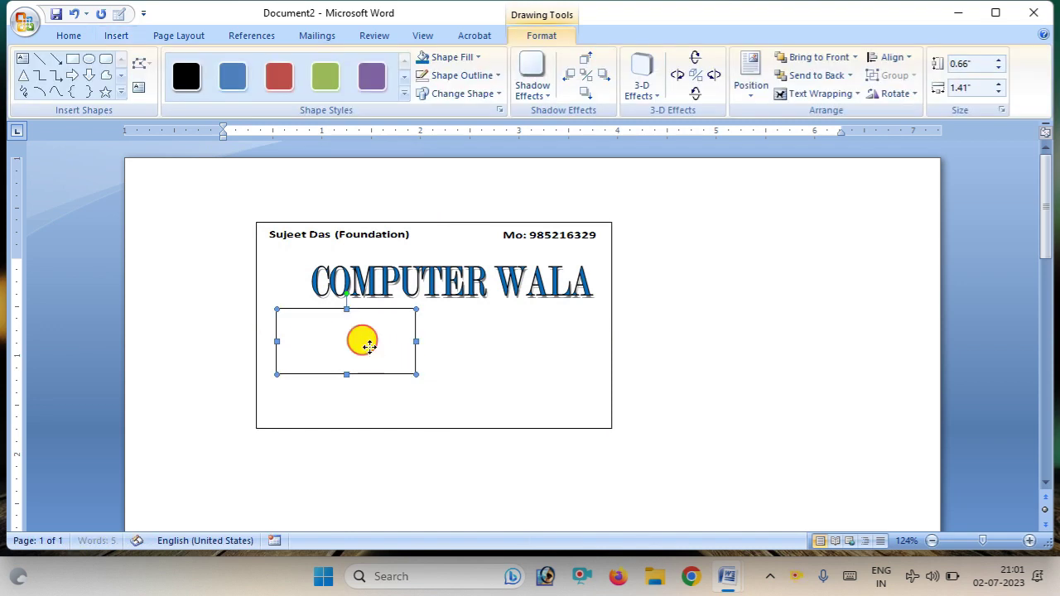
pyautogui.click(474, 54)
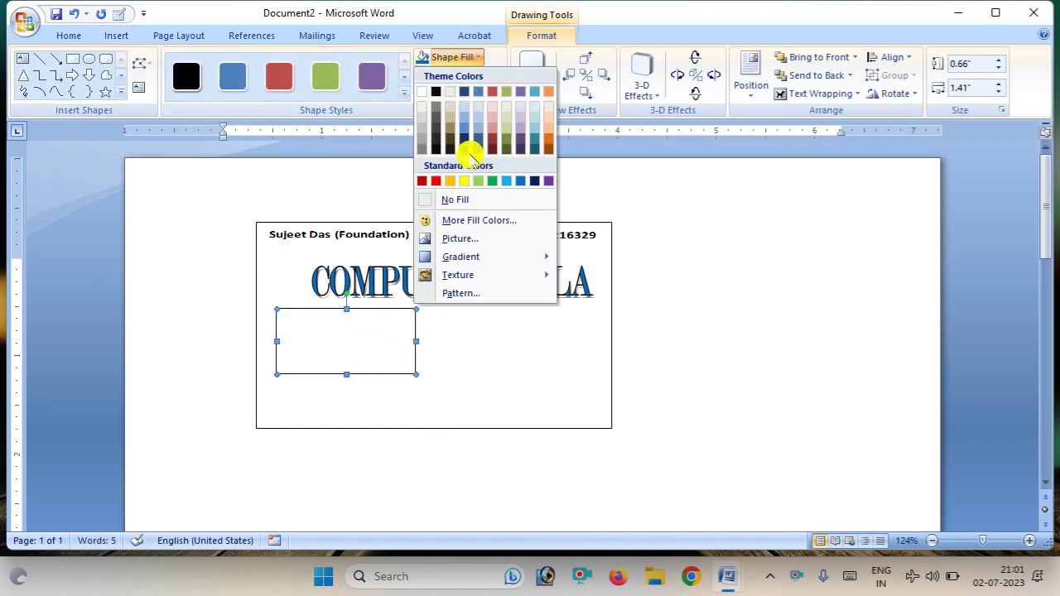
pyautogui.click(456, 237)
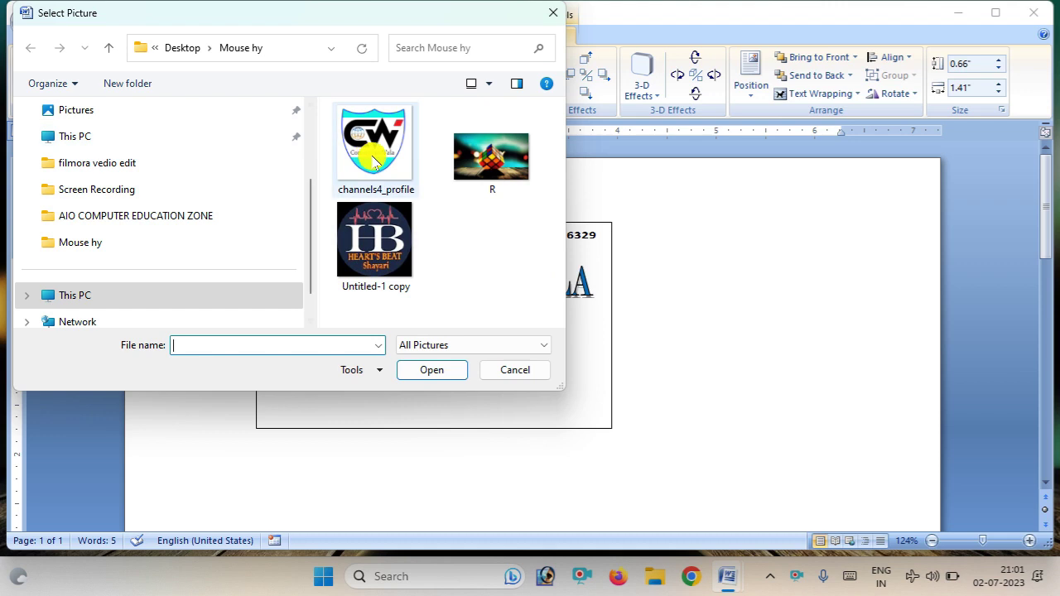
pyautogui.doubleClick(375, 143)
# Shrink the logo picture and move it beside the COMPUTER WALA title
pyautogui.moveTo(416, 374); pyautogui.dragTo(353, 363)
pyautogui.moveTo(340, 321); pyautogui.dragTo(323, 291)
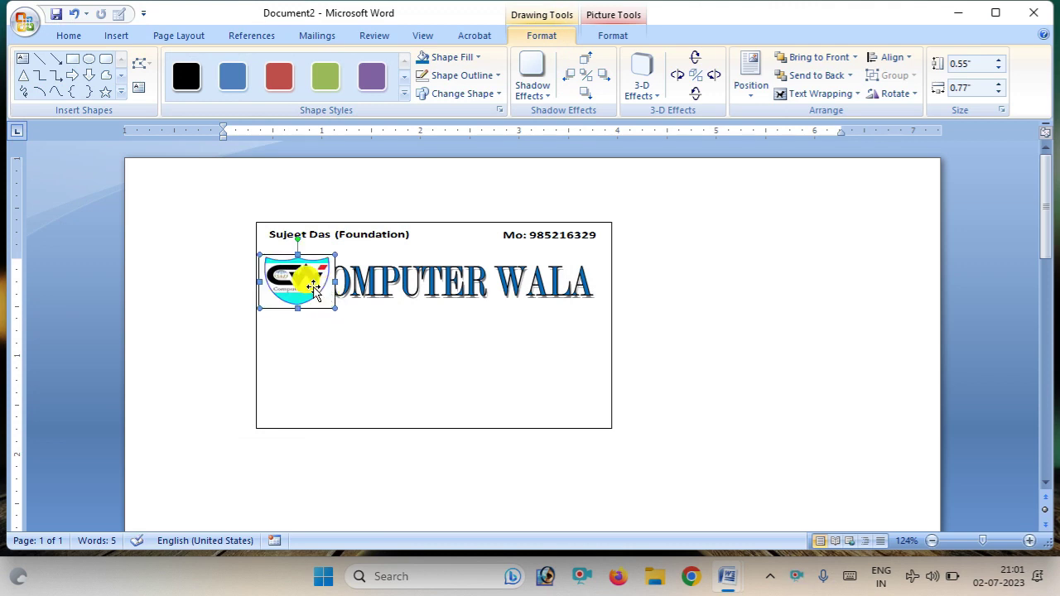
pyautogui.click(407, 291)
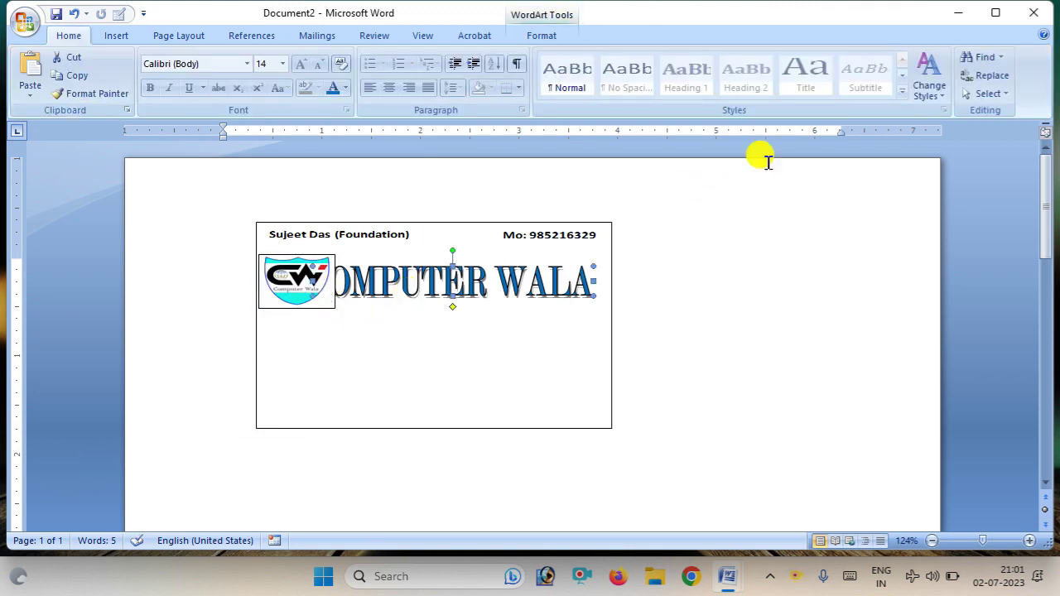
# Bring the COMPUTER WALA title to the front, narrow it and move it right of the logo
pyautogui.doubleClick(505, 273)
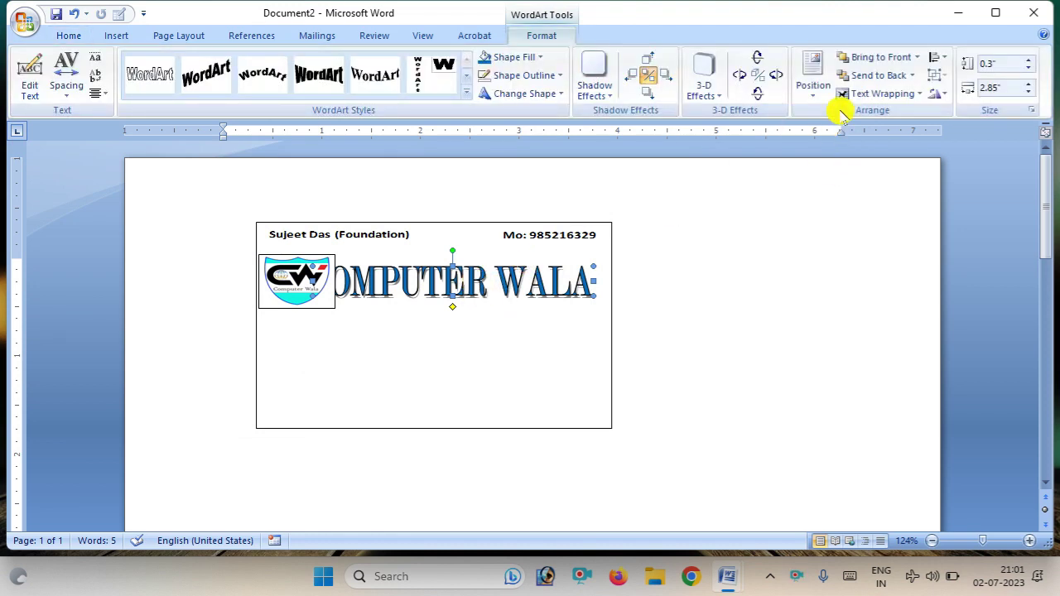
pyautogui.click(877, 56)
pyautogui.moveTo(405, 298); pyautogui.dragTo(431, 293)
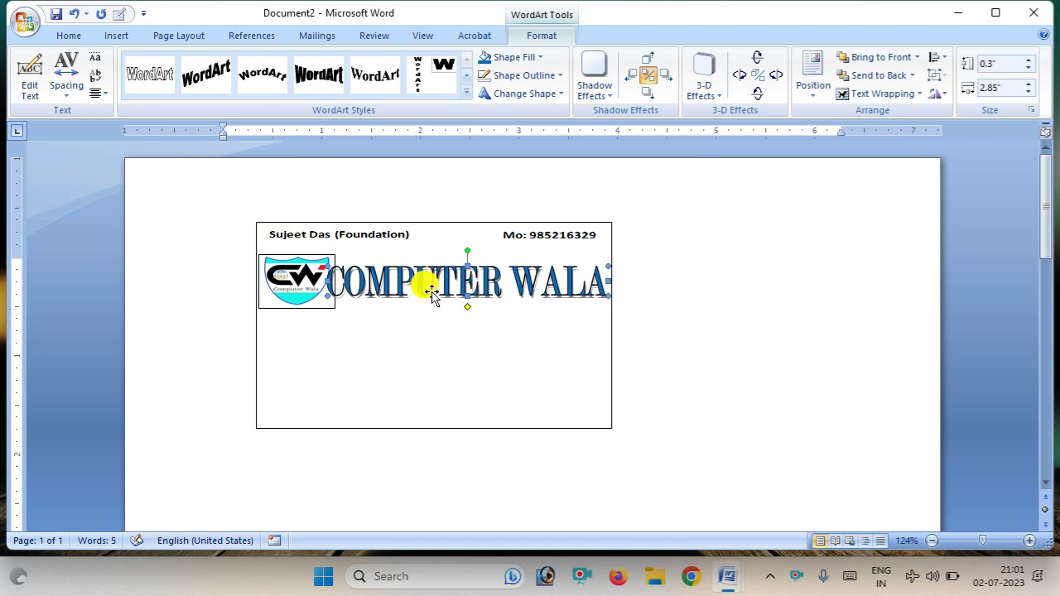
pyautogui.moveTo(613, 282); pyautogui.dragTo(572, 280)
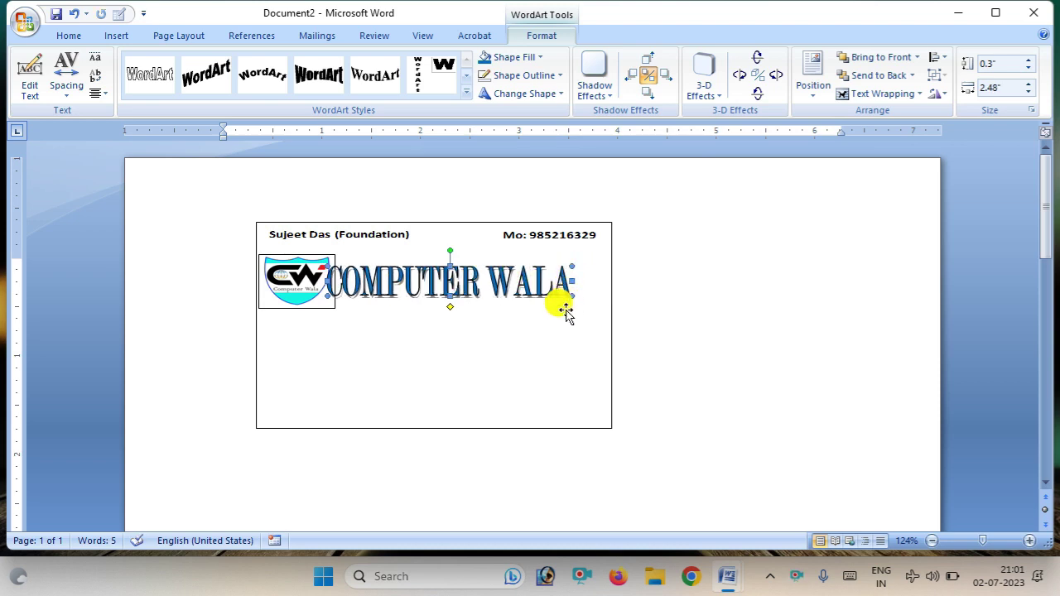
pyautogui.hotkey('ctrl', 'Right')
pyautogui.hotkey('ctrl', 'Right')
pyautogui.hotkey('ctrl', 'Right')
pyautogui.hotkey('ctrl', 'Right')
pyautogui.hotkey('ctrl', 'Right')
pyautogui.hotkey('ctrl', 'Right')
pyautogui.hotkey('ctrl', 'Right')
# Shrink the logo and nudge the title and logo into side-by-side alignment
pyautogui.hotkey('ctrl', 'Right')
pyautogui.hotkey('ctrl', 'Right')
pyautogui.hotkey('ctrl', 'Right')
pyautogui.hotkey('ctrl', 'Right')
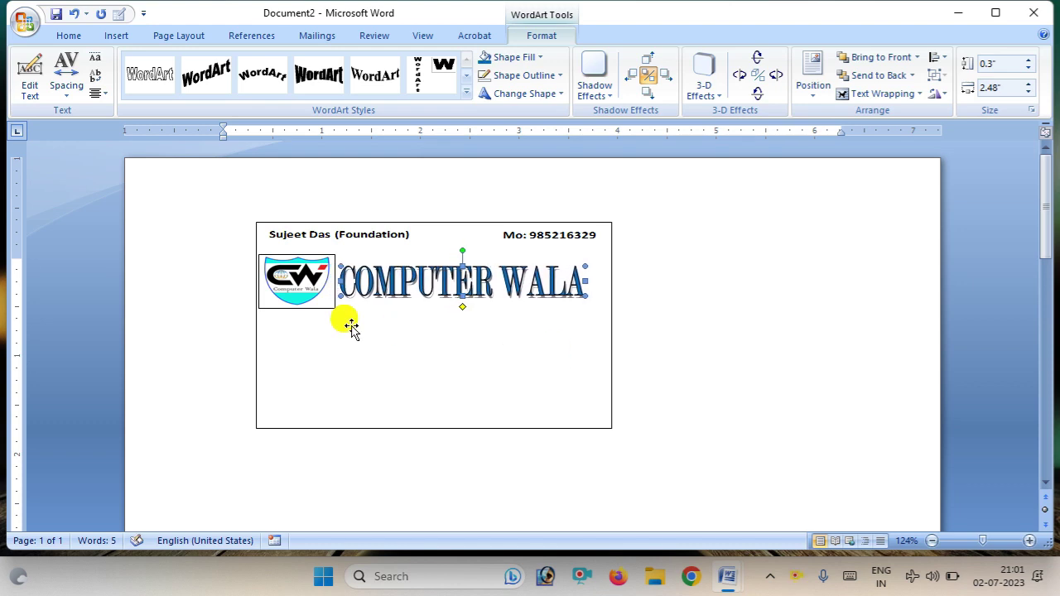
pyautogui.click(323, 294)
pyautogui.moveTo(335, 308)
pyautogui.mouseDown()
pyautogui.moveTo(317, 302)
pyautogui.moveTo(323, 295)
pyautogui.mouseUp()
pyautogui.hotkey('ctrl', 'Right')
pyautogui.hotkey('ctrl', 'Right')
pyautogui.hotkey('ctrl', 'Right')
pyautogui.hotkey('ctrl', 'Right')
pyautogui.hotkey('ctrl', 'Down')
pyautogui.hotkey('ctrl', 'Down')
pyautogui.hotkey('ctrl', 'Down')
pyautogui.hotkey('ctrl', 'Down')
pyautogui.hotkey('ctrl', 'Right')
# Select the logo picture and bring up its picture formatting options
pyautogui.click(366, 335)
pyautogui.doubleClick(296, 279)
pyautogui.click(507, 86)
pyautogui.click(315, 290)
pyautogui.doubleClick(315, 290)
pyautogui.click(116, 35)
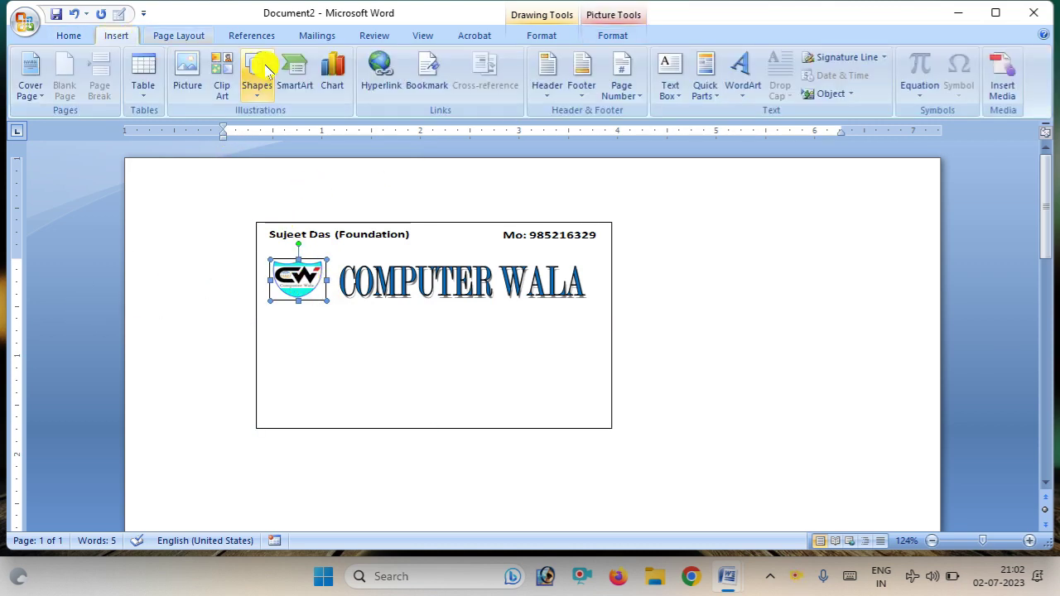
pyautogui.doubleClick(285, 275)
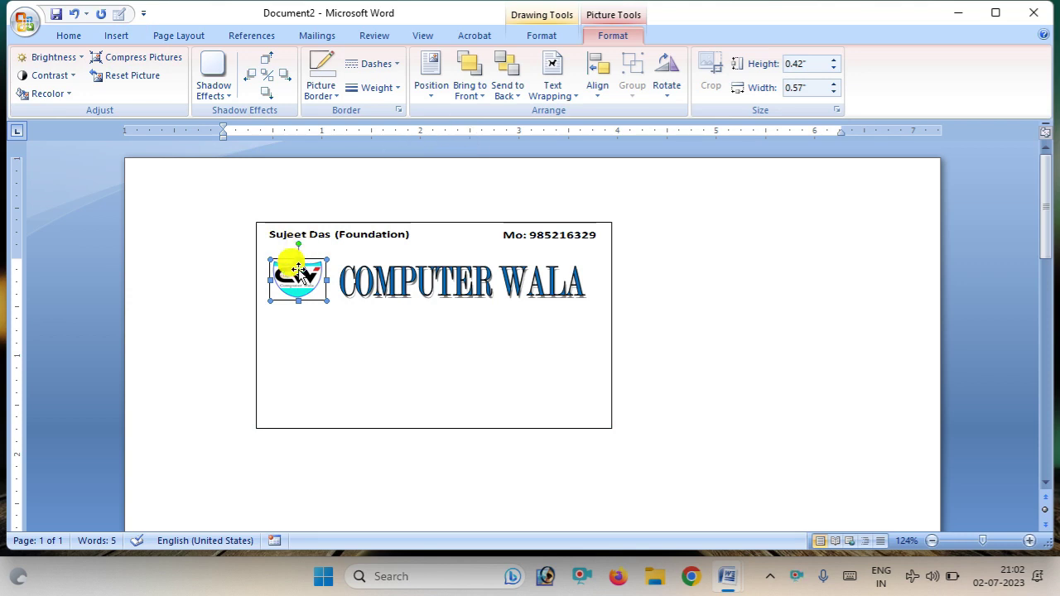
pyautogui.press('Escape')
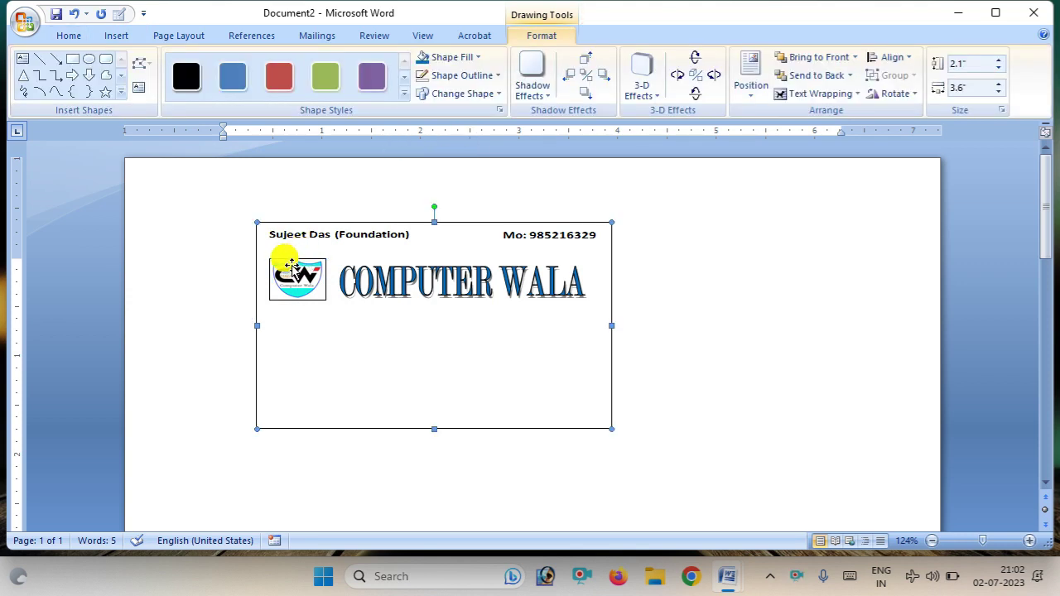
# Remove the outline from the logo, leaving it 0.42" by 0.57"
pyautogui.click(287, 295)
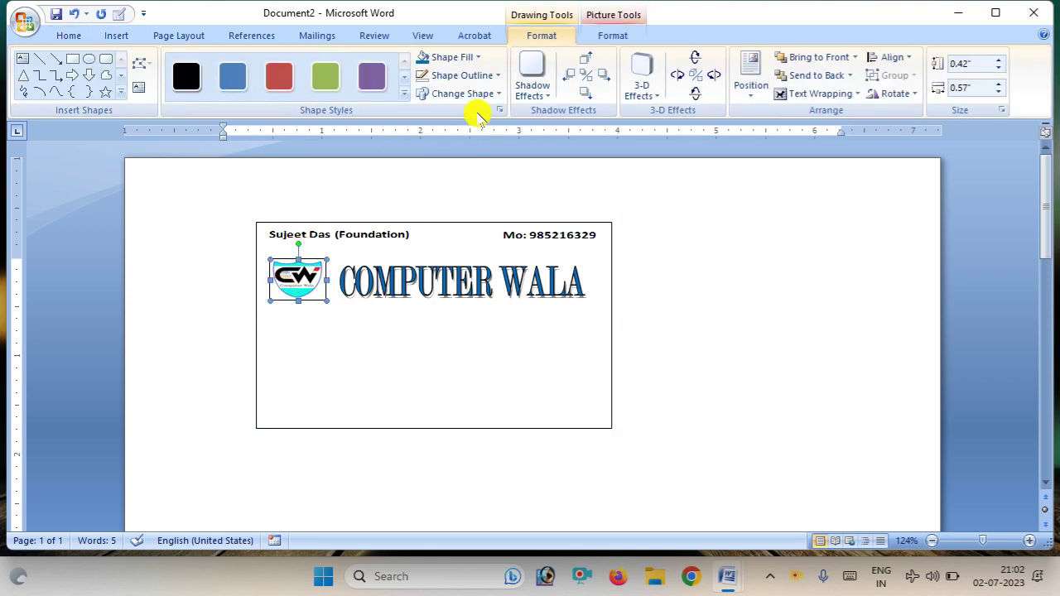
pyautogui.click(469, 57)
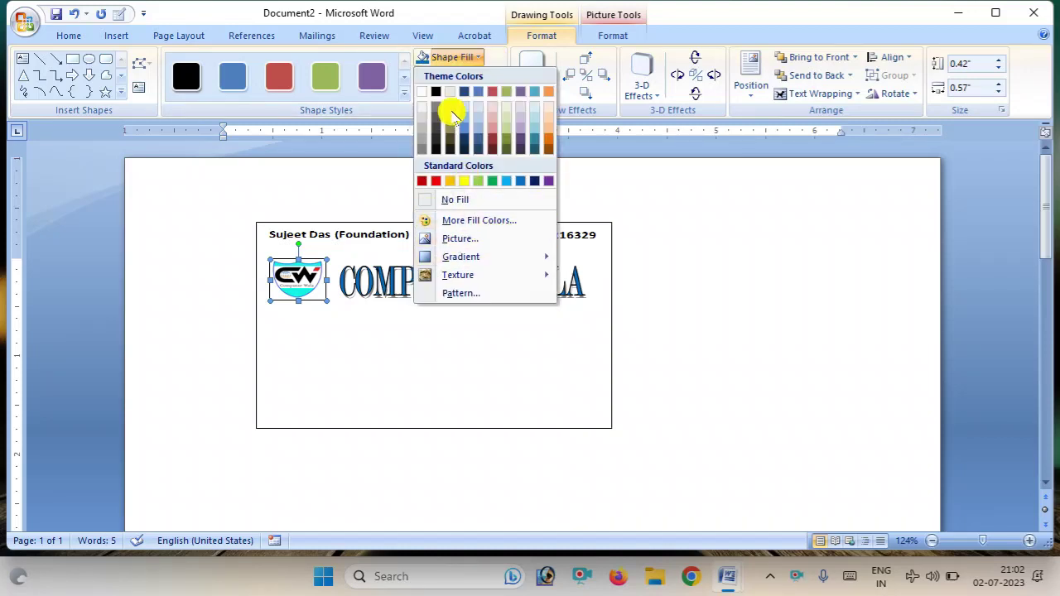
pyautogui.click(381, 171)
pyautogui.click(478, 83)
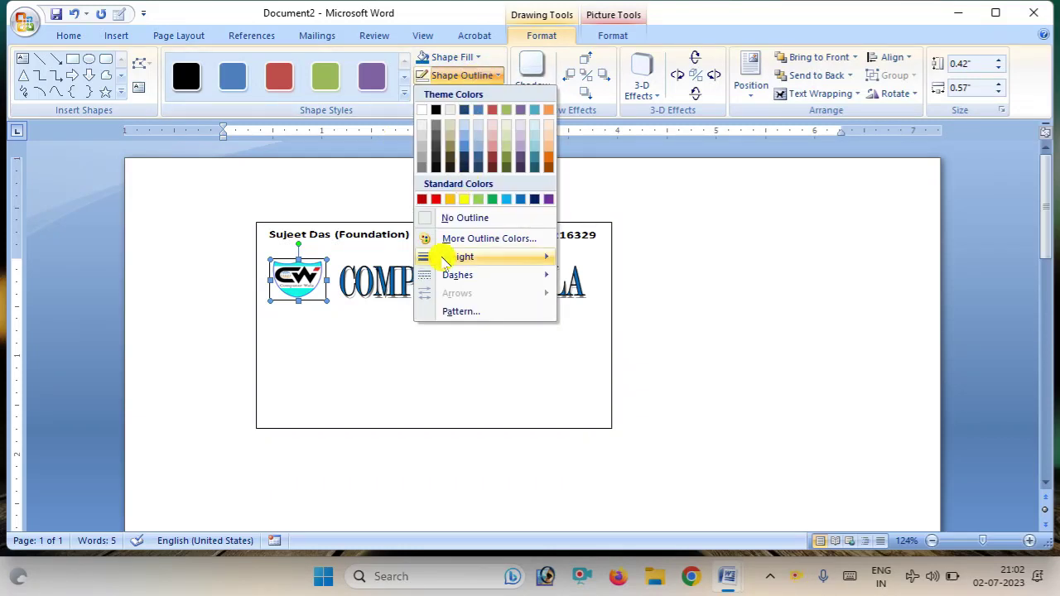
pyautogui.click(430, 217)
pyautogui.click(708, 350)
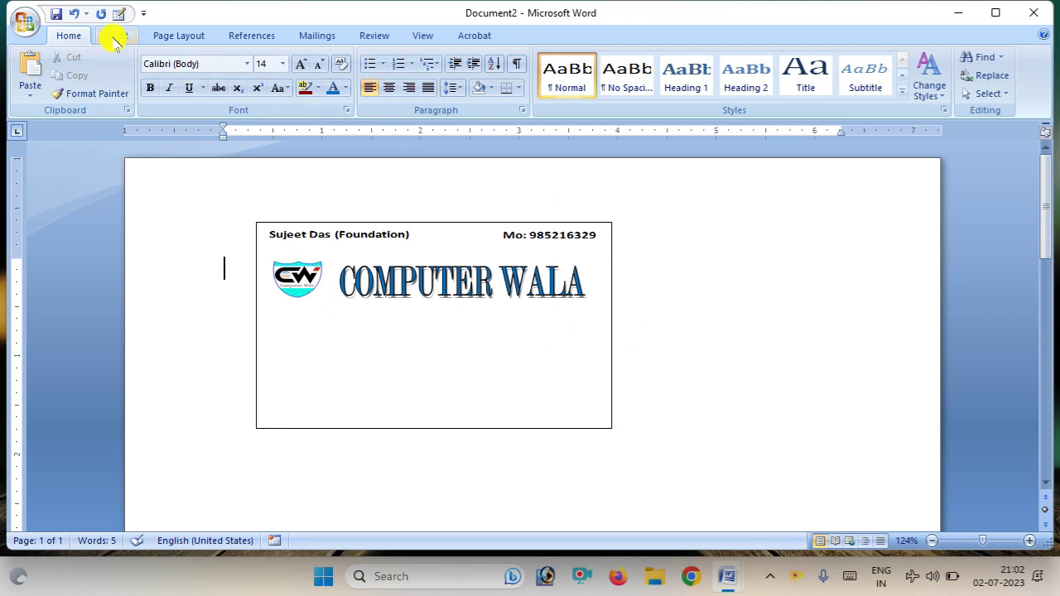
# Draw a wide rectangle band below the title and add the text 'Any Time Access | Course'
pyautogui.click(115, 37)
pyautogui.click(258, 72)
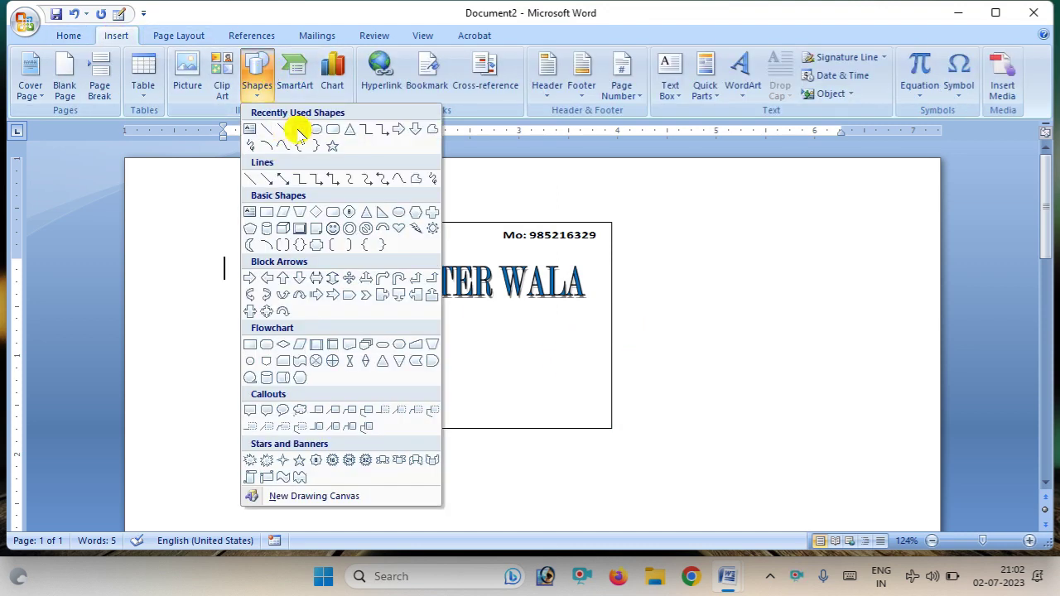
pyautogui.click(298, 130)
pyautogui.moveTo(251, 310); pyautogui.dragTo(607, 346)
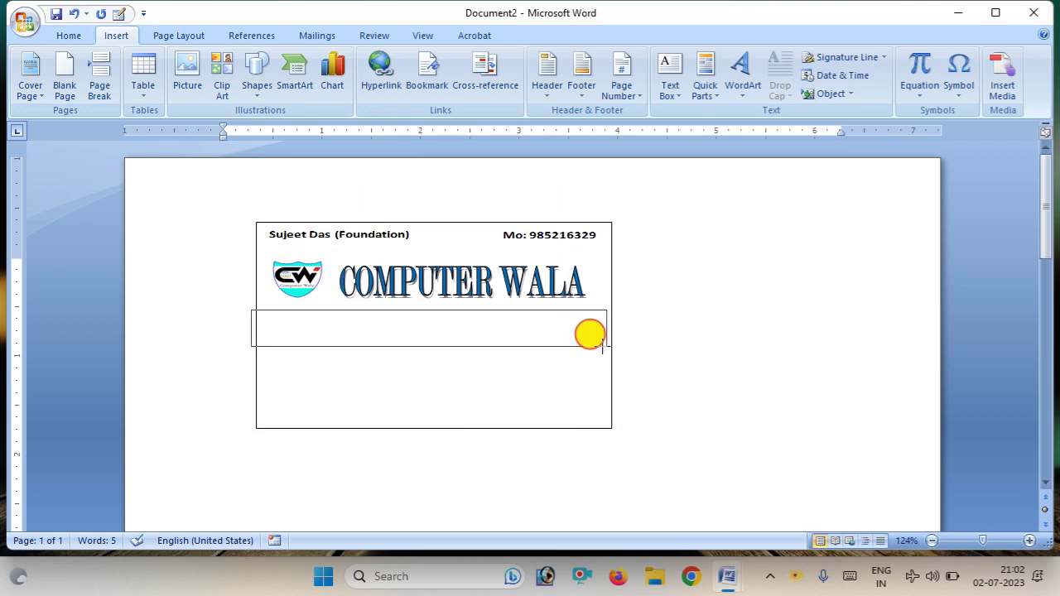
pyautogui.rightClick(485, 331)
pyautogui.click(530, 396)
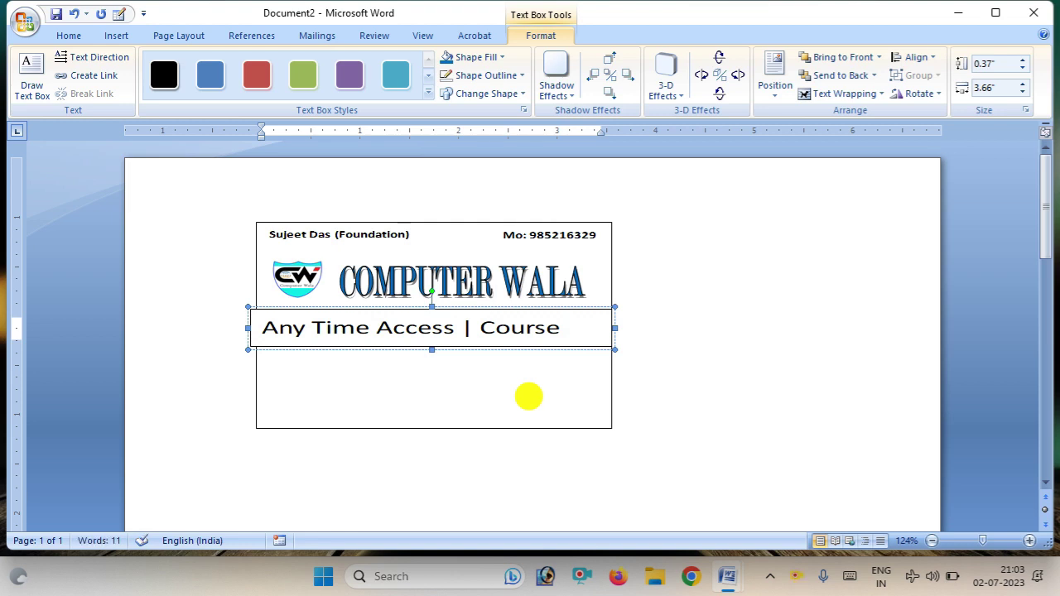
pyautogui.hotkey('ctrl', 'a')
# Complete the tagline as 'Any Time Access | Course Completion Certificate'
pyautogui.hotkey('ctrl', 'shift', ',')
pyautogui.hotkey('ctrl', 'shift', ',')
pyautogui.hotkey('ctrl', 'shift', ',')
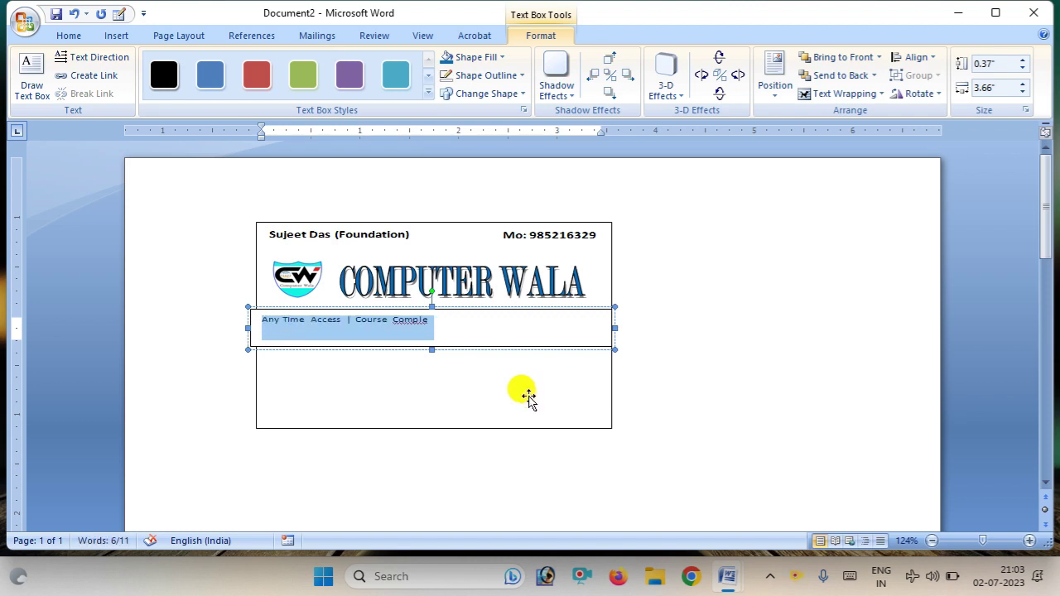
pyautogui.press('Right')
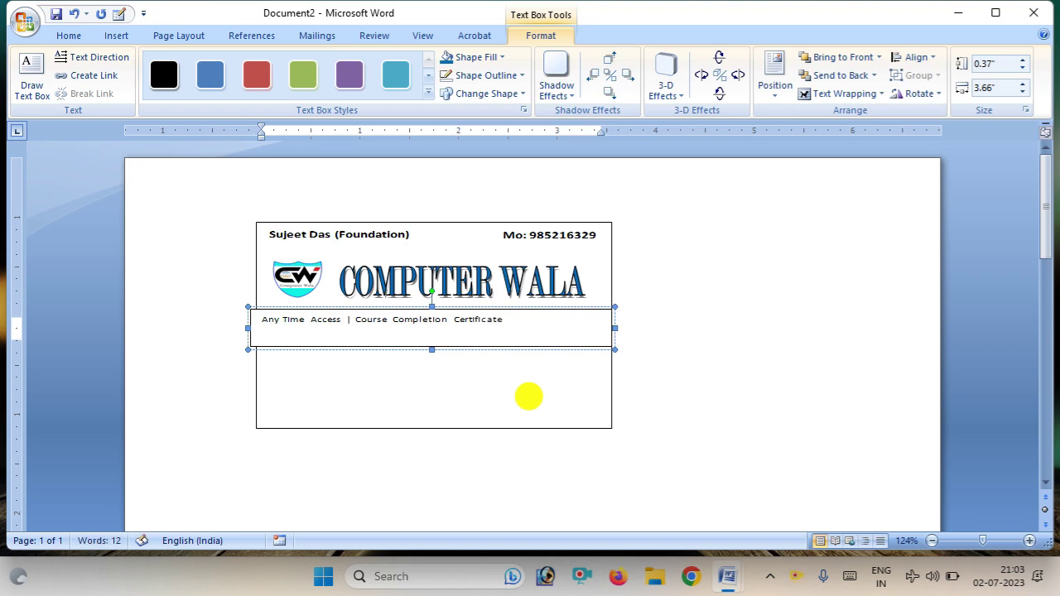
pyautogui.hotkey('ctrl', 'a')
pyautogui.hotkey('ctrl', 'shift', '.')
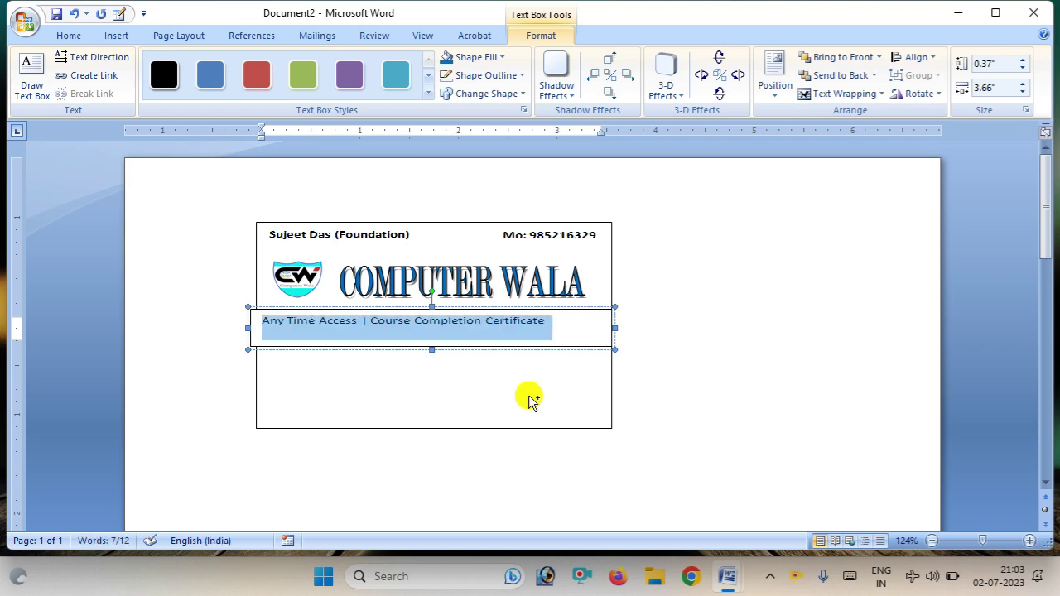
# Centre the tagline text in the band and make it bold
pyautogui.moveTo(548, 323); pyautogui.dragTo(260, 325)
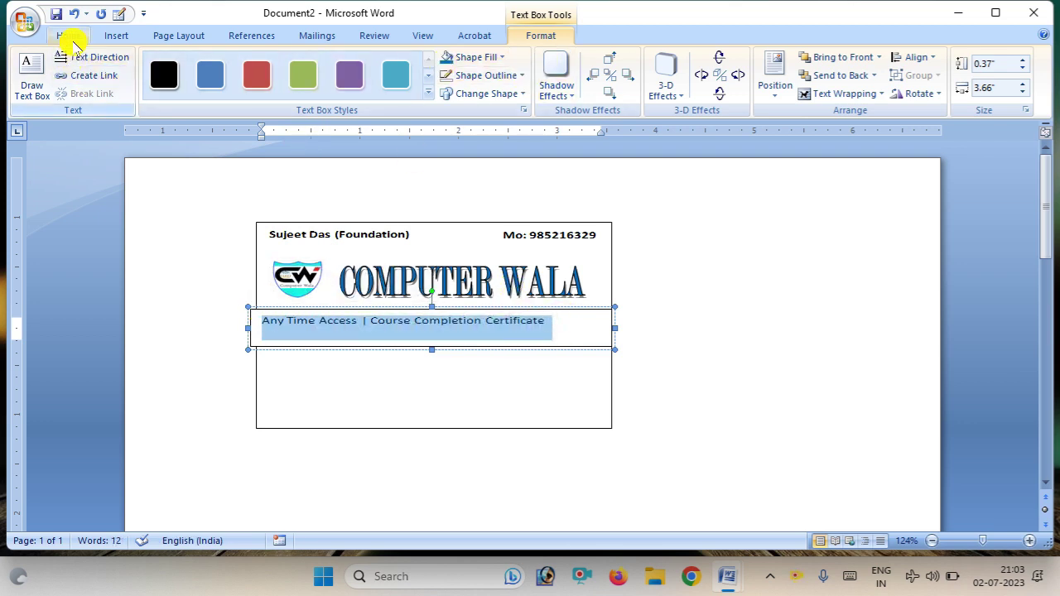
pyautogui.click(70, 38)
pyautogui.click(388, 87)
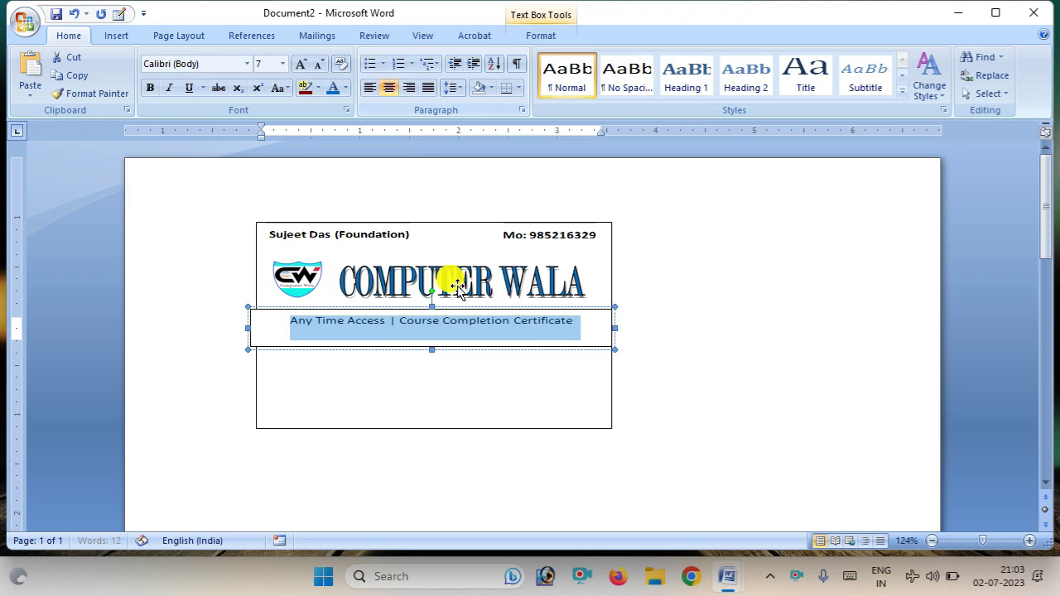
pyautogui.click(461, 299)
pyautogui.moveTo(575, 325); pyautogui.dragTo(261, 303)
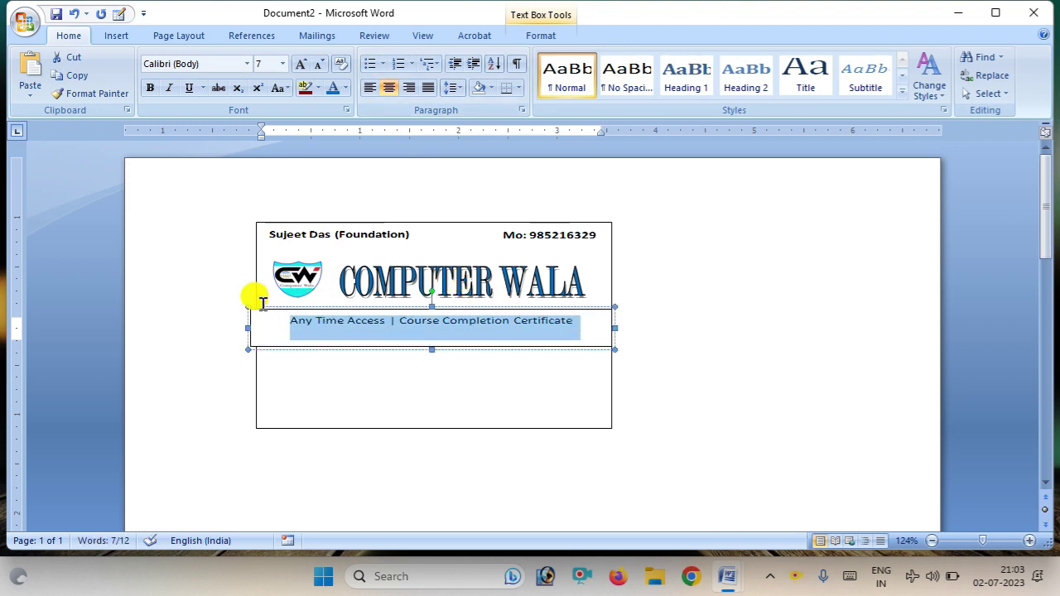
pyautogui.hotkey('ctrl', 'b')
# Set the tagline to 8 pt and shorten the band's height
pyautogui.click(507, 353)
pyautogui.click(515, 340)
pyautogui.moveTo(593, 325); pyautogui.dragTo(274, 303)
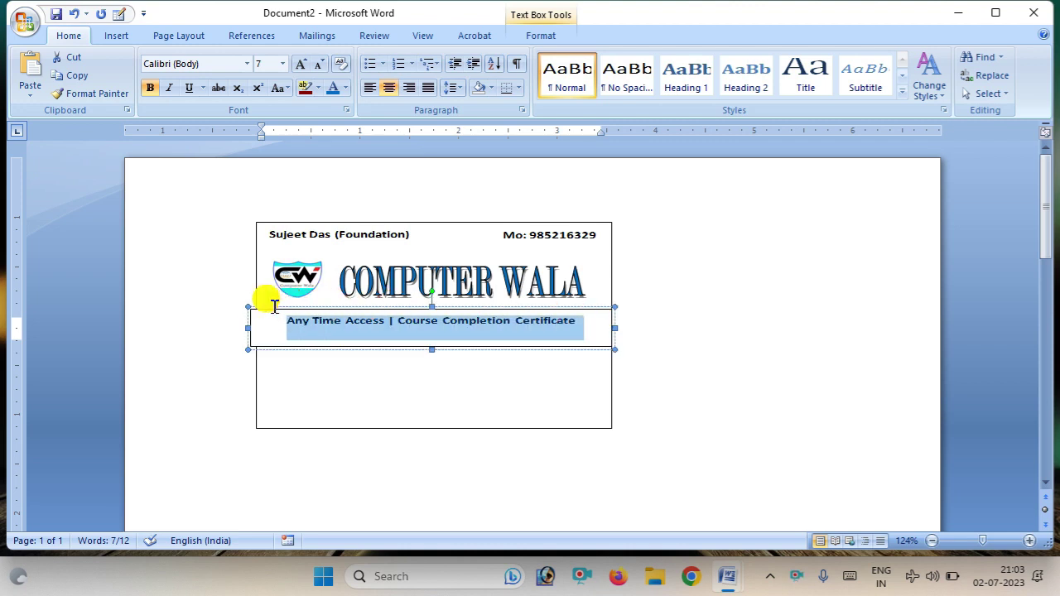
pyautogui.click(301, 66)
pyautogui.click(378, 348)
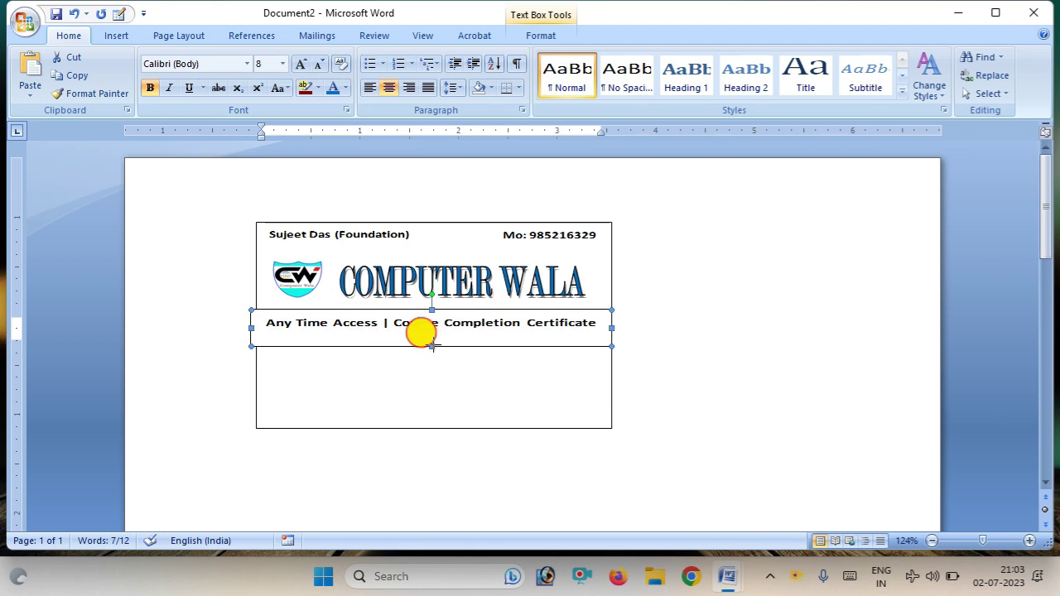
pyautogui.moveTo(431, 346); pyautogui.dragTo(426, 337)
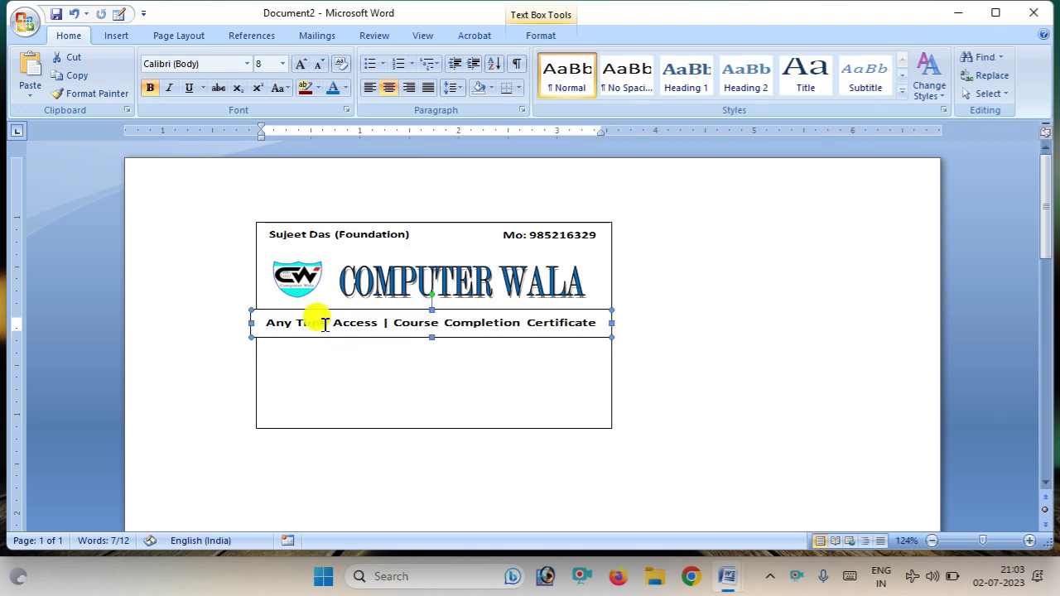
pyautogui.click(259, 323)
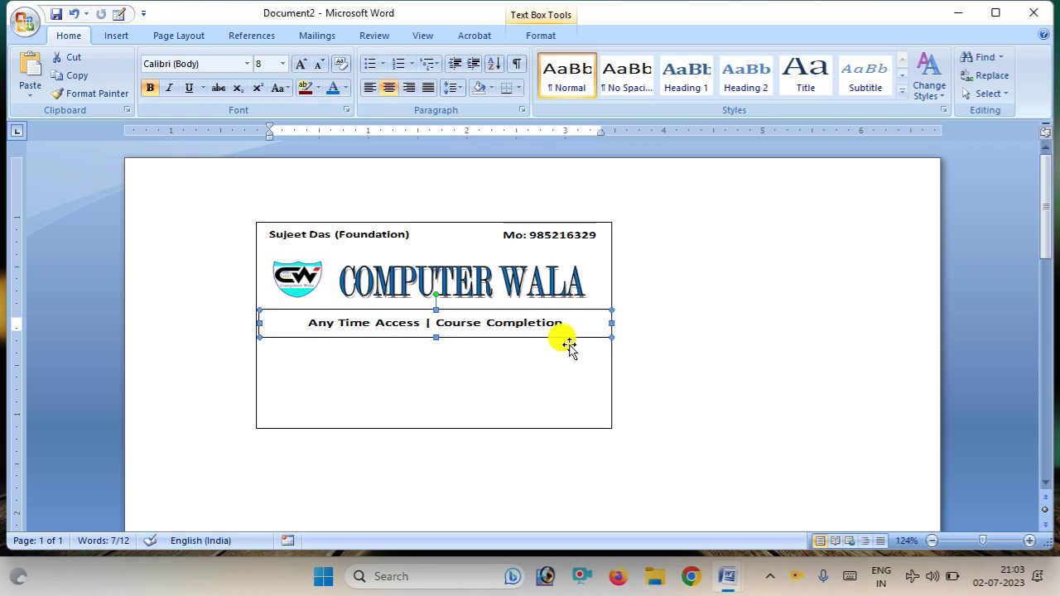
pyautogui.click(686, 331)
pyautogui.click(259, 317)
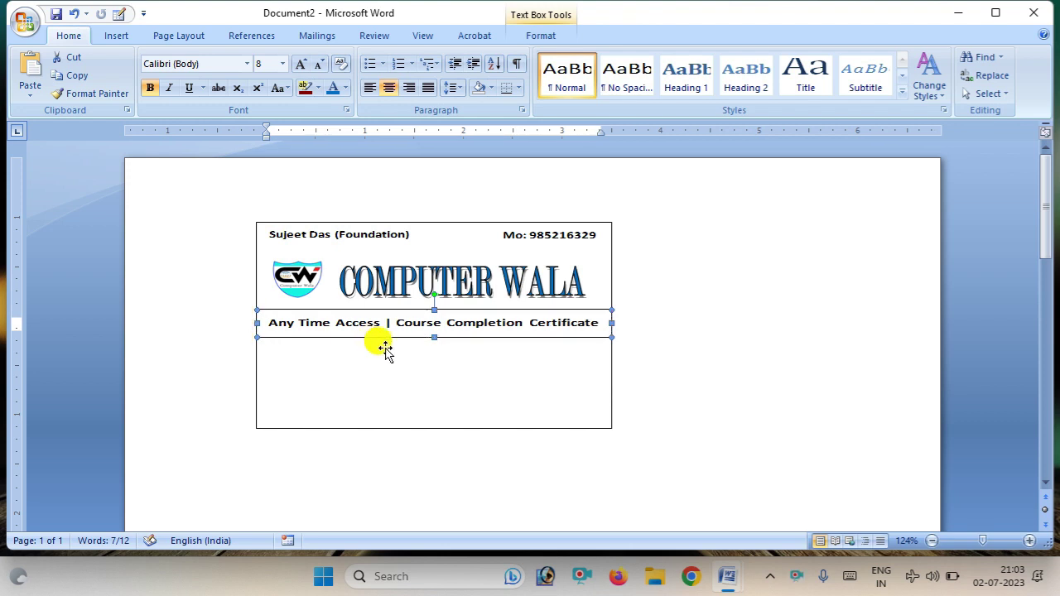
pyautogui.click(450, 372)
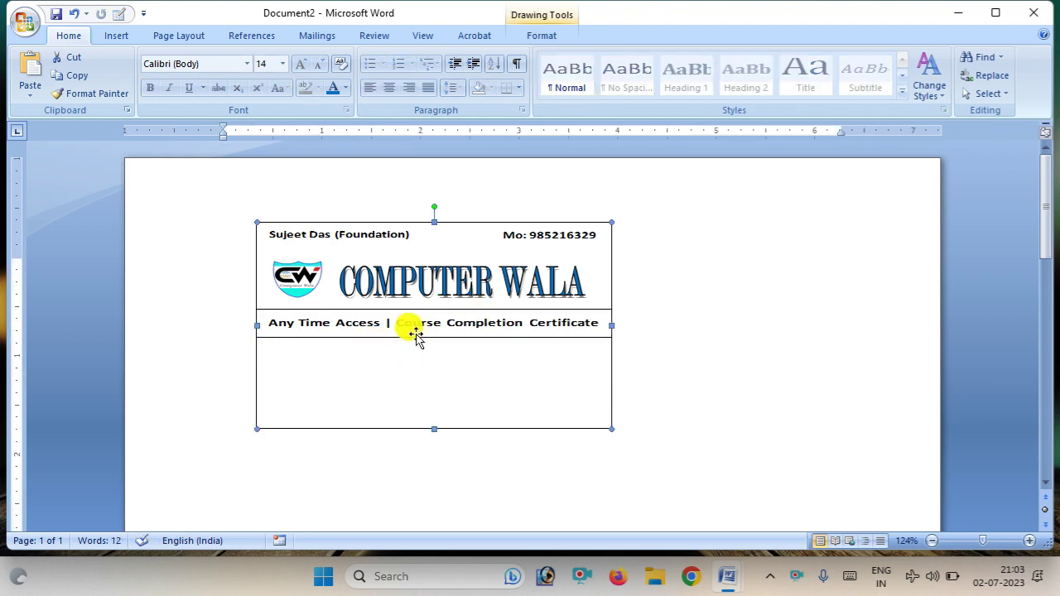
# Nudge the tagline box down and apply a darker blue text box style to it
pyautogui.click(415, 333)
pyautogui.press('Down')
pyautogui.press('Down')
pyautogui.press('Down')
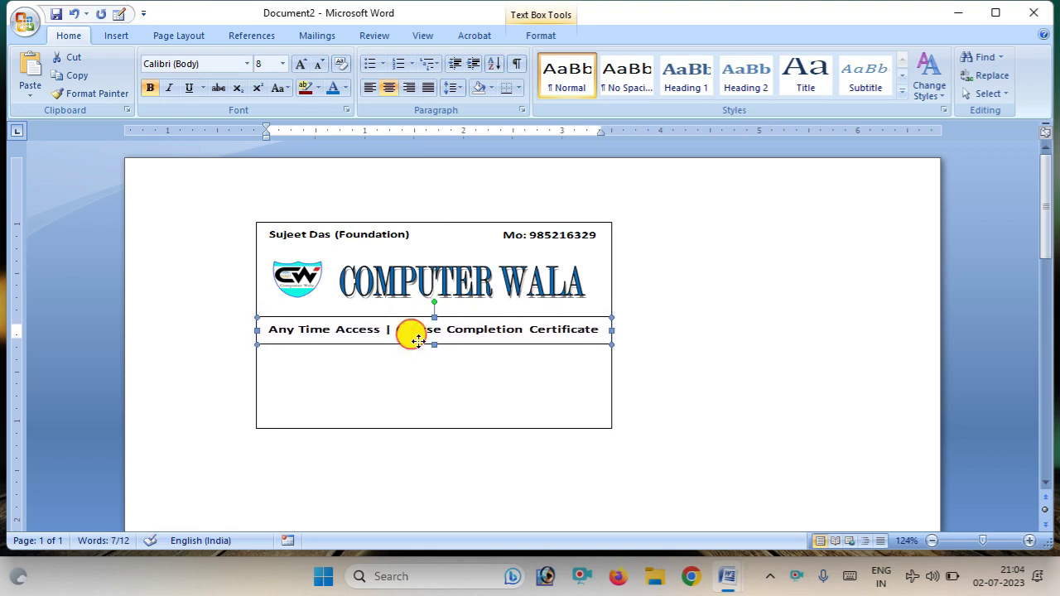
pyautogui.doubleClick(418, 339)
pyautogui.click(393, 76)
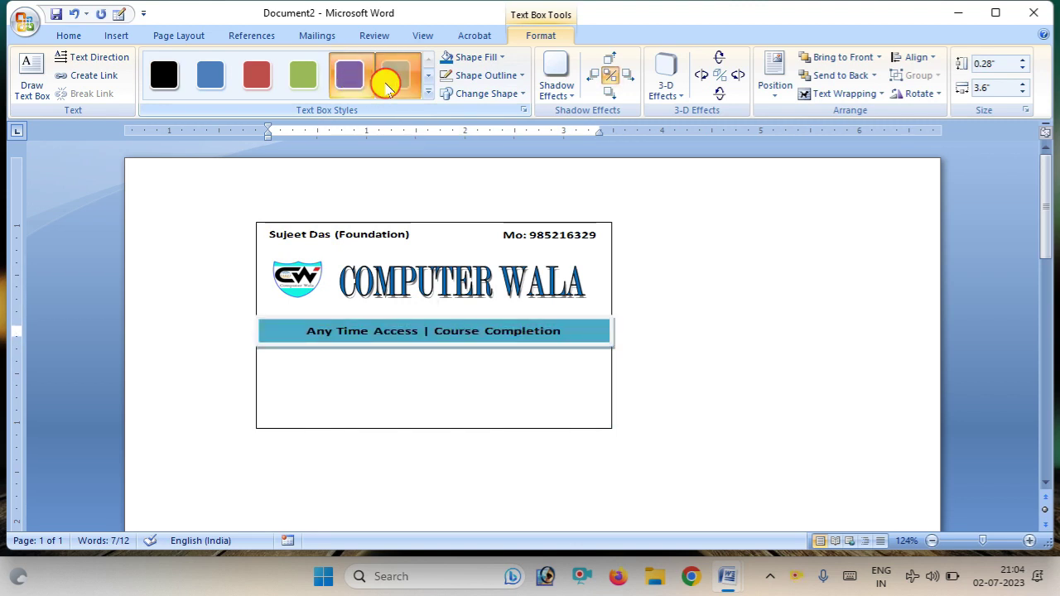
pyautogui.click(485, 75)
pyautogui.moveTo(497, 258)
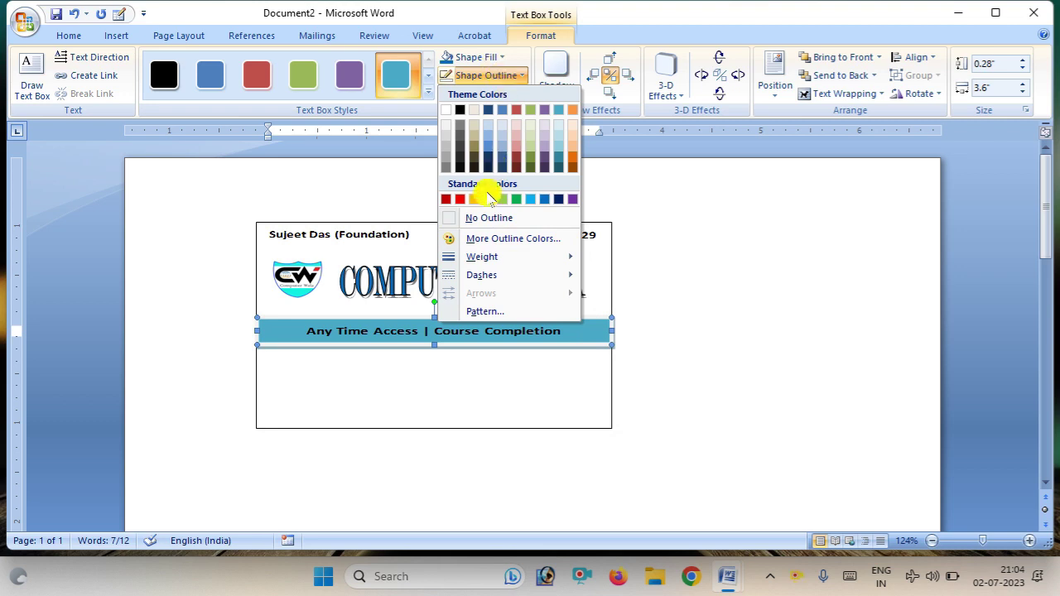
pyautogui.click(703, 374)
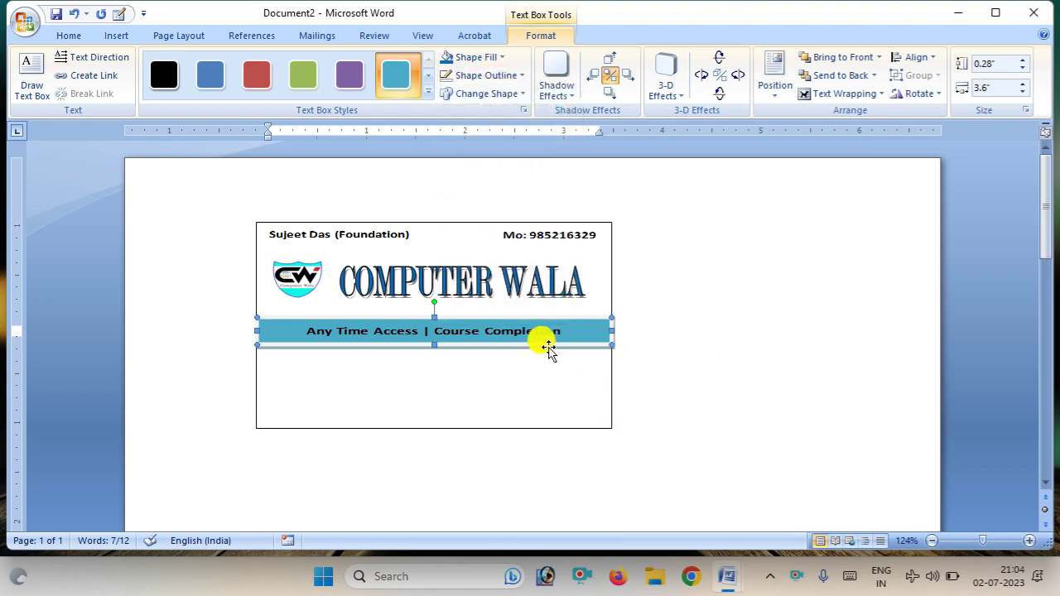
pyautogui.click(210, 74)
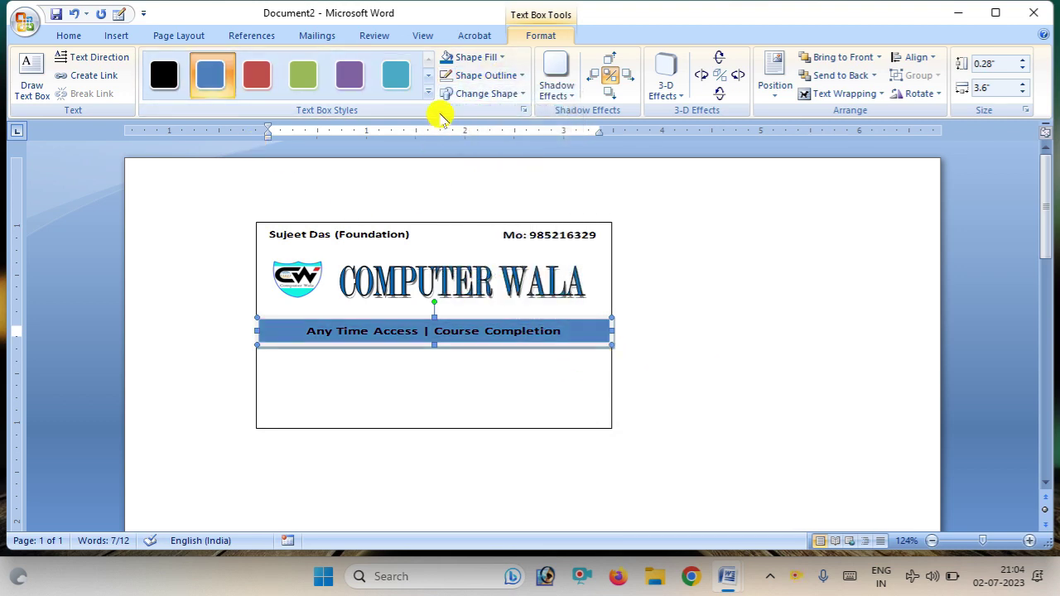
# Remove the tagline band's outline
pyautogui.click(476, 75)
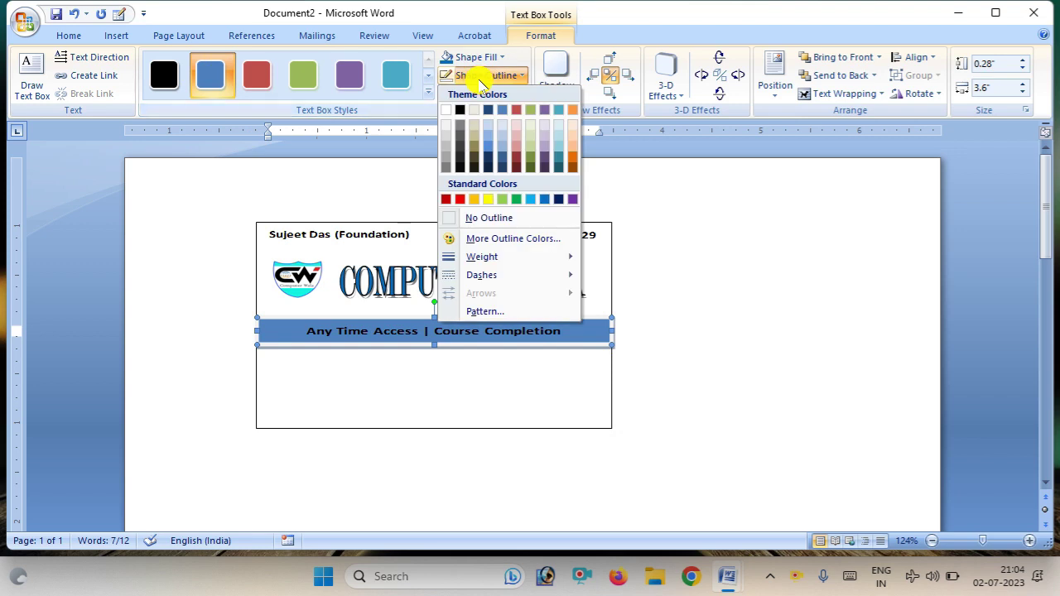
pyautogui.click(456, 217)
pyautogui.click(551, 378)
pyautogui.click(761, 348)
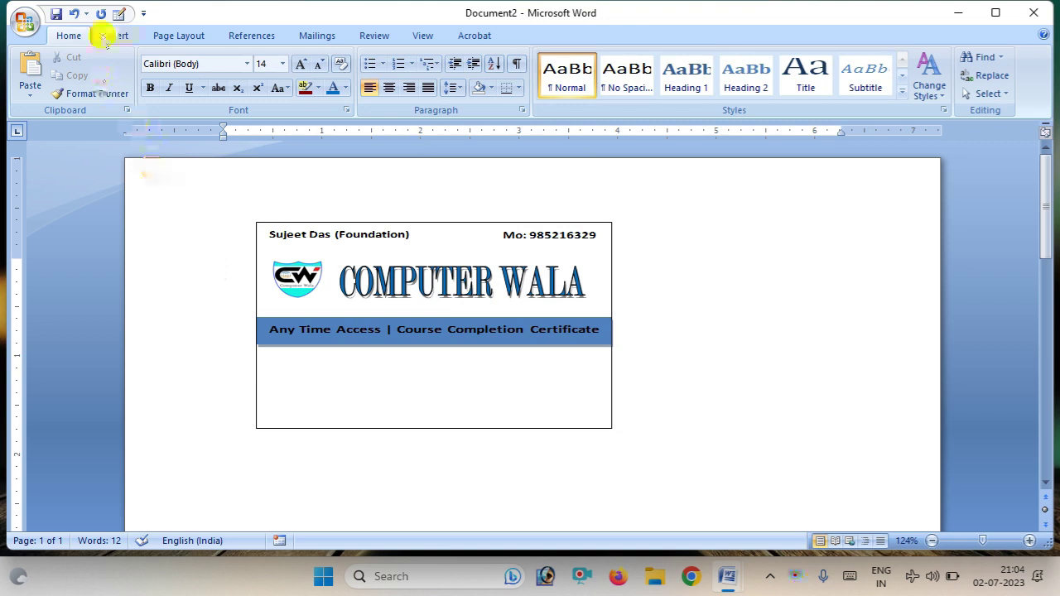
# Check the founder's name text box's font settings and select the box as an object
pyautogui.click(302, 233)
pyautogui.hotkey('ctrl', 'd')
pyautogui.click(876, 42)
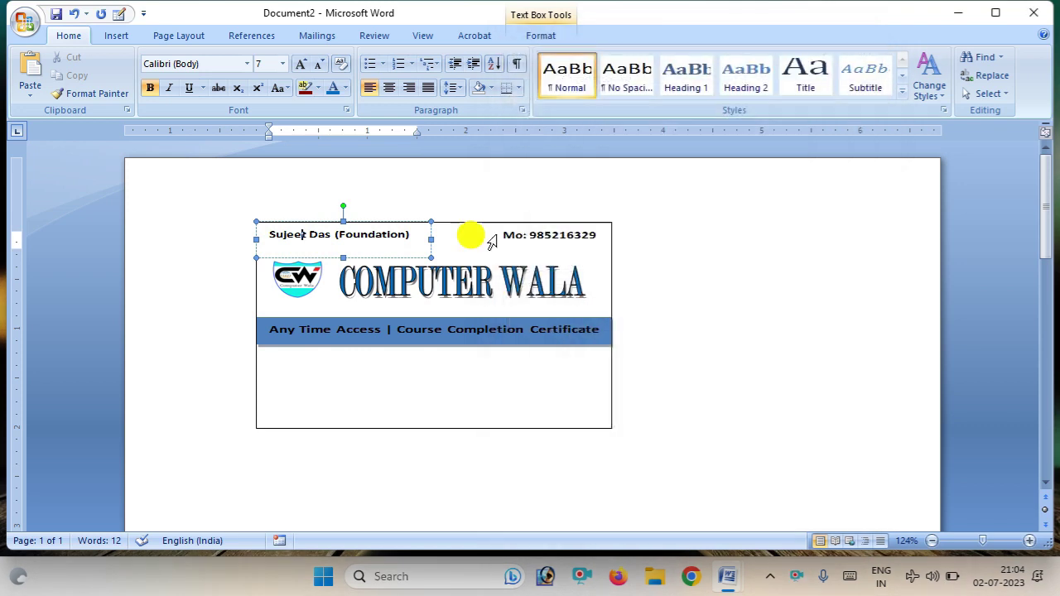
pyautogui.hotkey('ctrl', 'd')
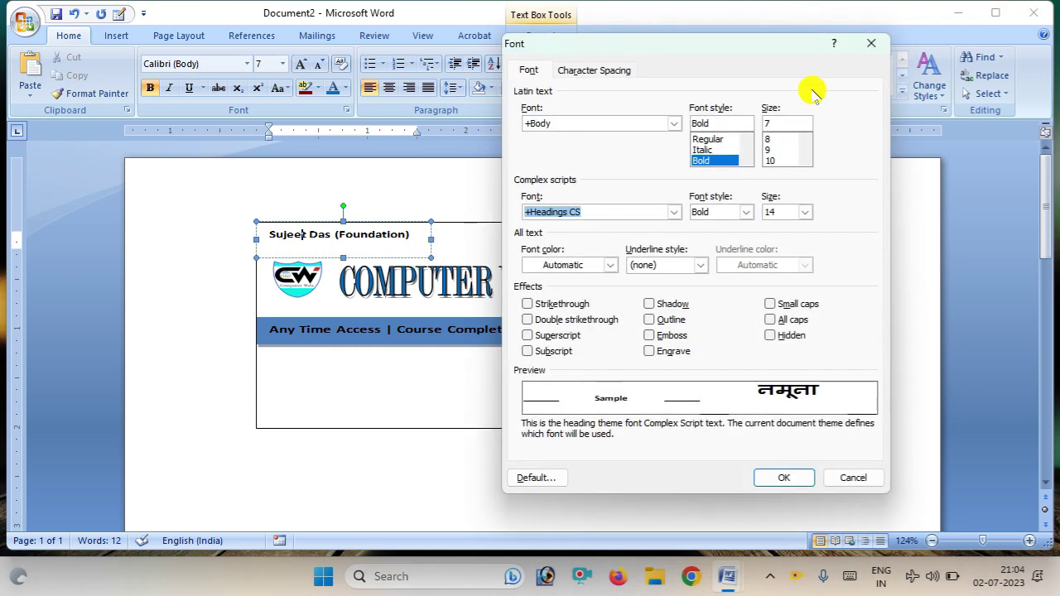
pyautogui.click(876, 43)
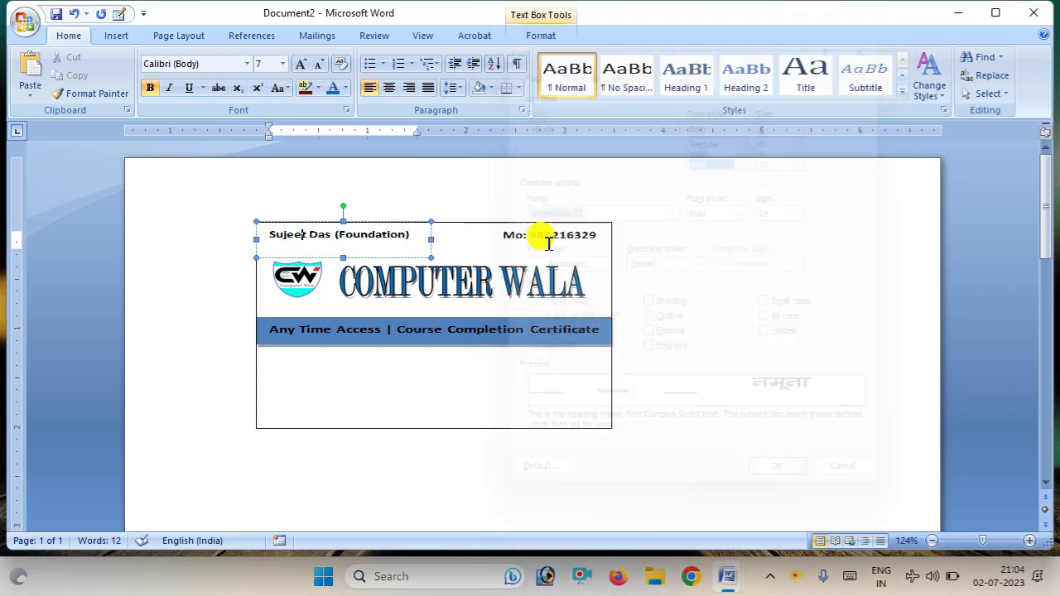
pyautogui.click(429, 236)
pyautogui.click(372, 229)
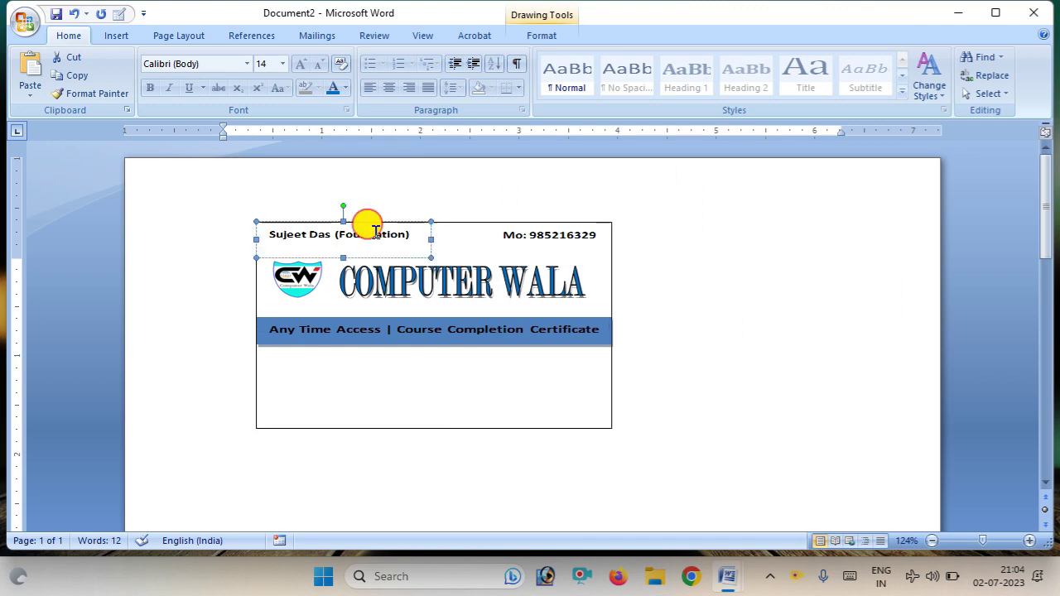
pyautogui.click(331, 255)
# Copy the name text box and place the duplicate just below the blue band
pyautogui.hotkey('ctrl', 'c')
pyautogui.hotkey('ctrl', 'v')
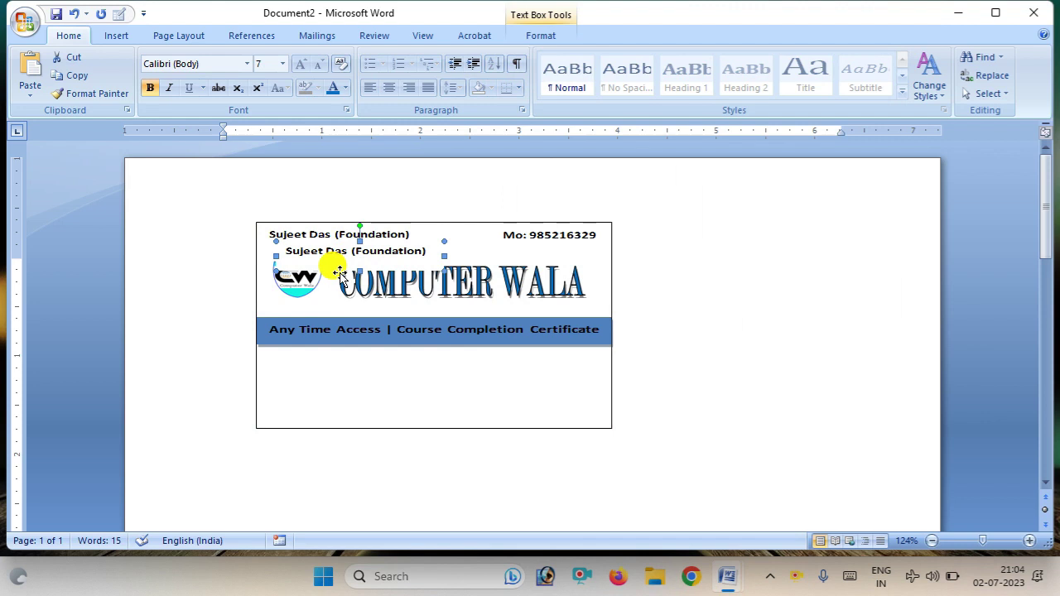
pyautogui.moveTo(339, 273); pyautogui.dragTo(371, 368)
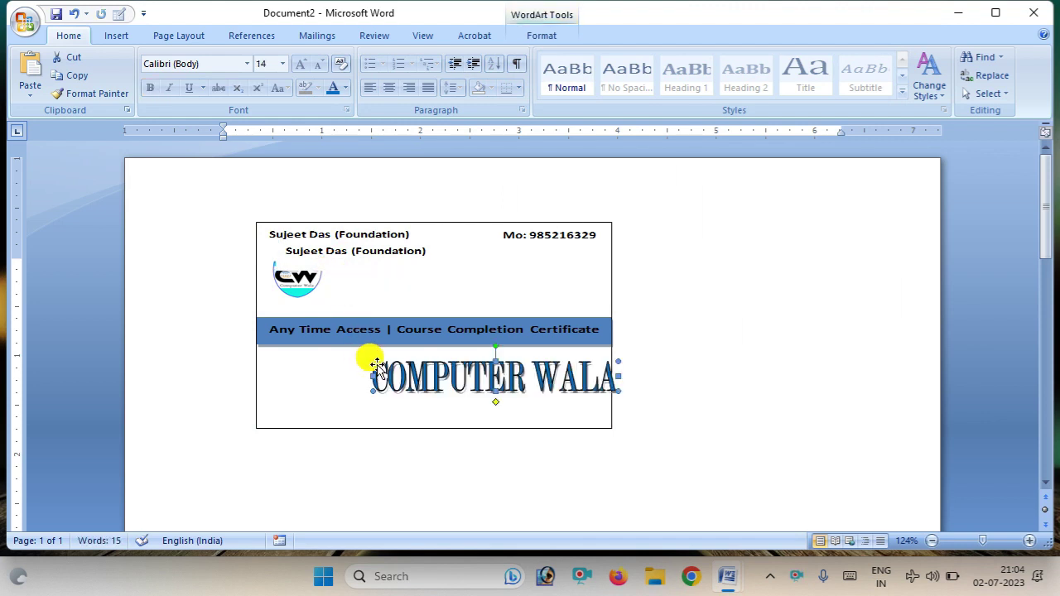
pyautogui.moveTo(377, 368); pyautogui.dragTo(344, 273)
pyautogui.click(341, 246)
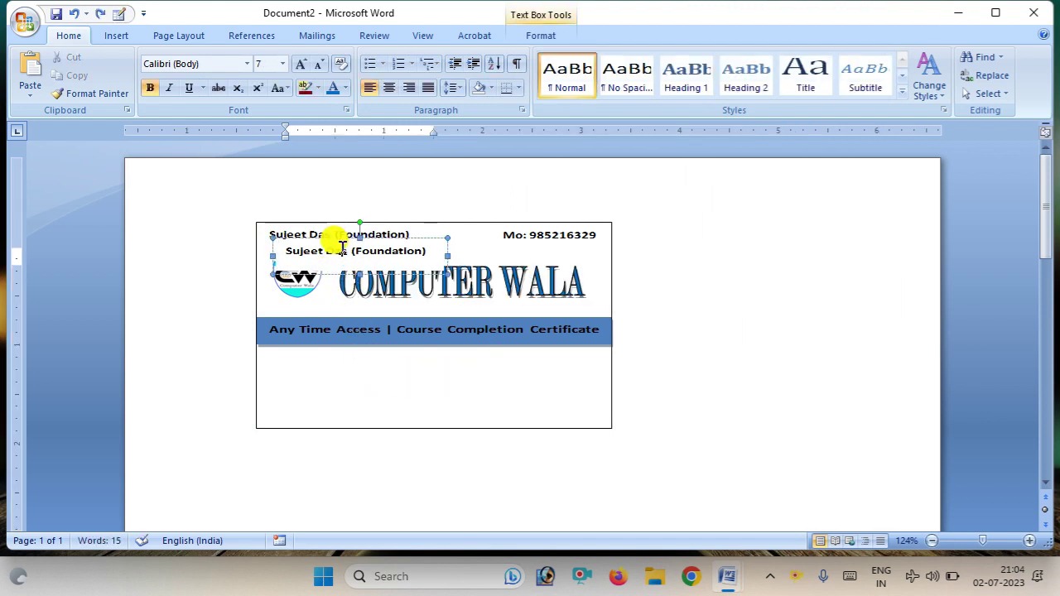
pyautogui.moveTo(335, 240); pyautogui.dragTo(403, 354)
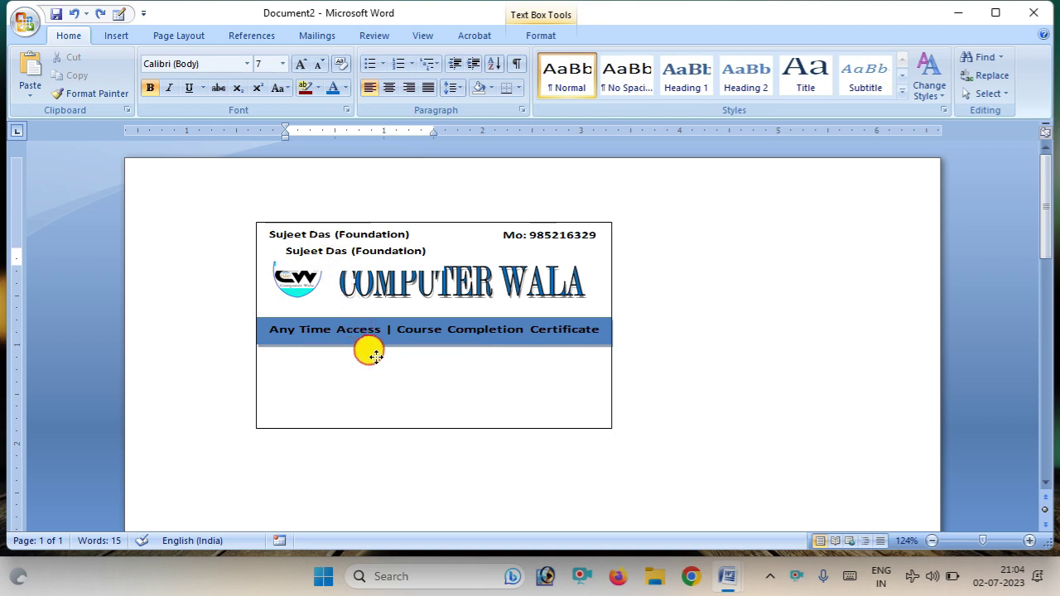
pyautogui.click(403, 354)
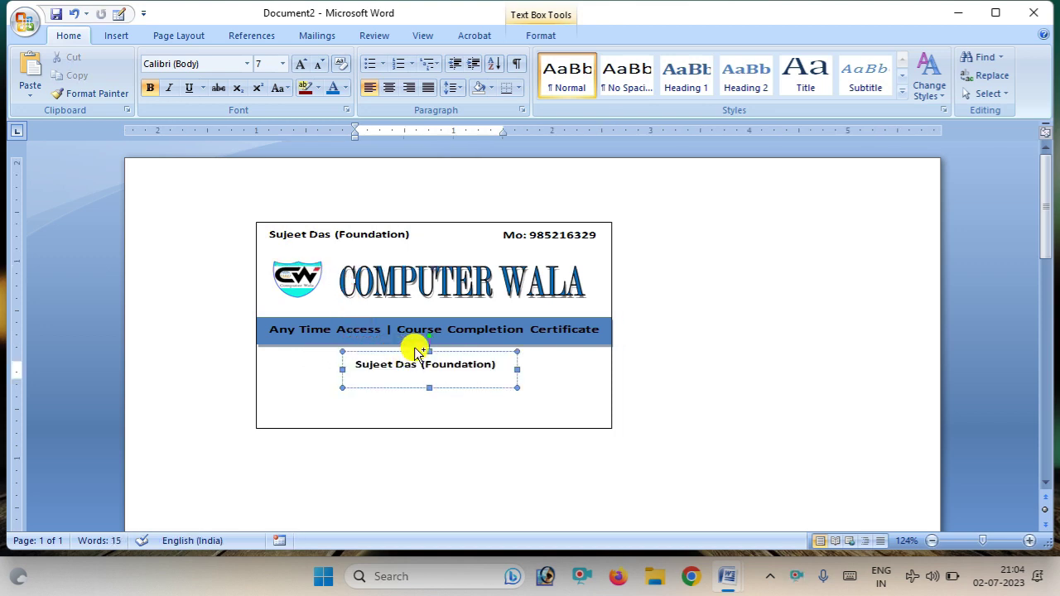
pyautogui.hotkey('ctrl', 'a')
pyautogui.write('w')
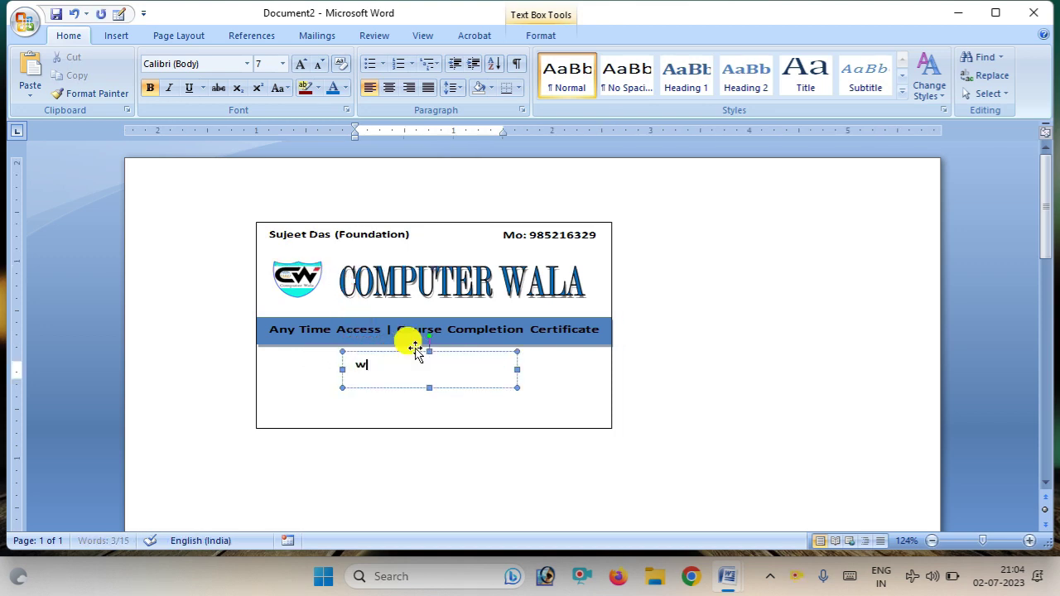
pyautogui.write('ww')
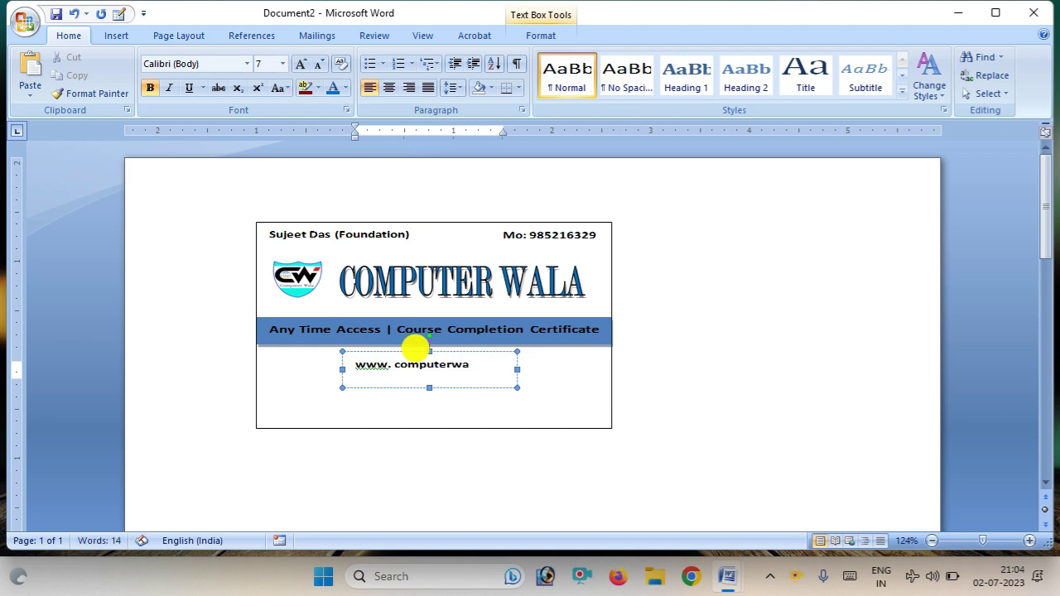
pyautogui.write('.co')
pyautogui.write('m')
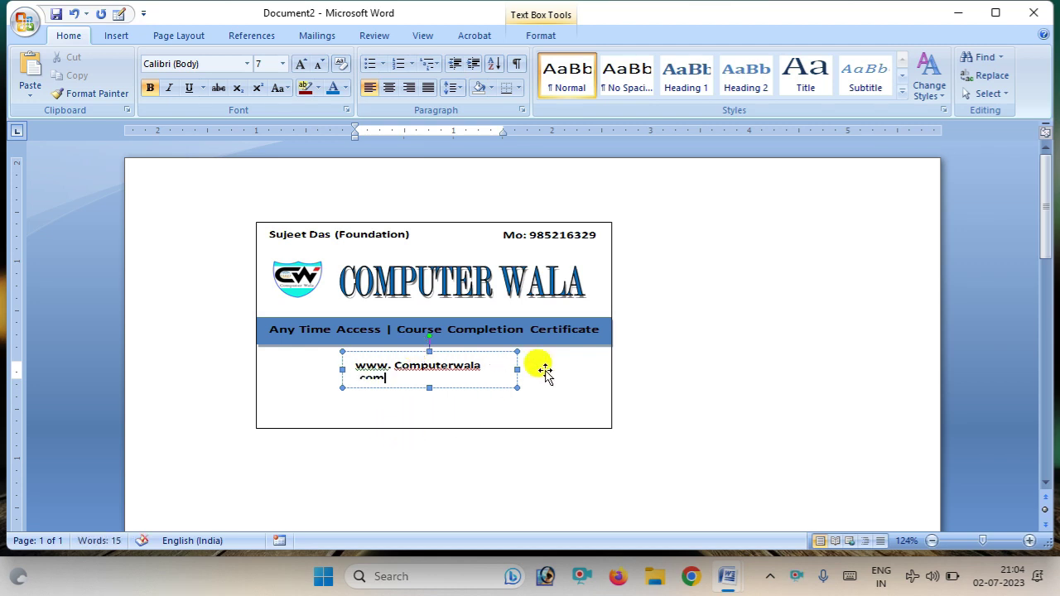
pyautogui.moveTo(517, 368)
pyautogui.mouseDown()
pyautogui.moveTo(559, 368)
pyautogui.moveTo(351, 365)
pyautogui.mouseUp()
pyautogui.hotkey('ctrl', 'shift', '.')
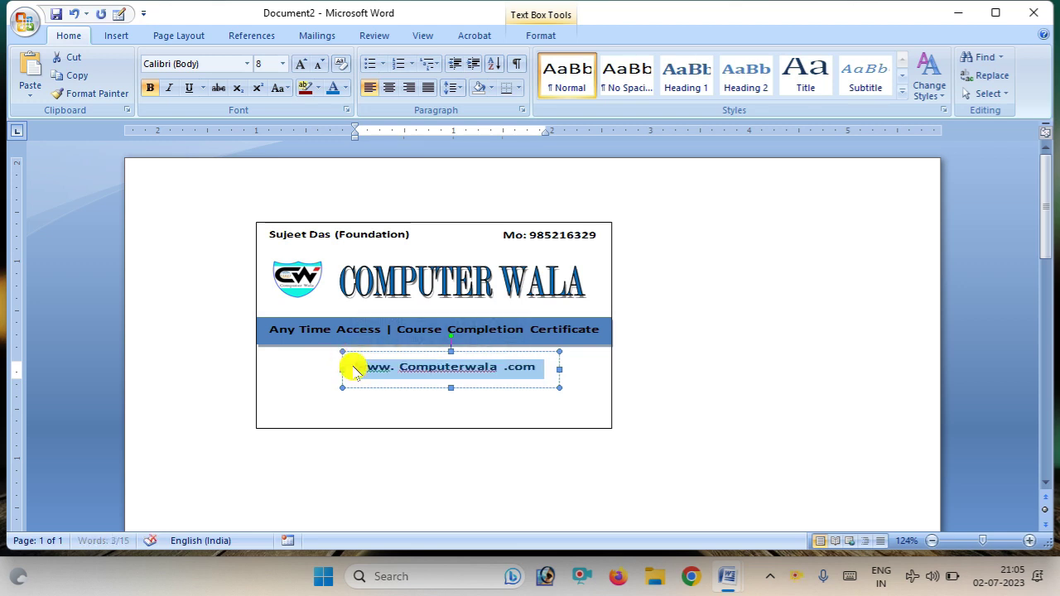
pyautogui.hotkey('ctrl', 'shift', '.')
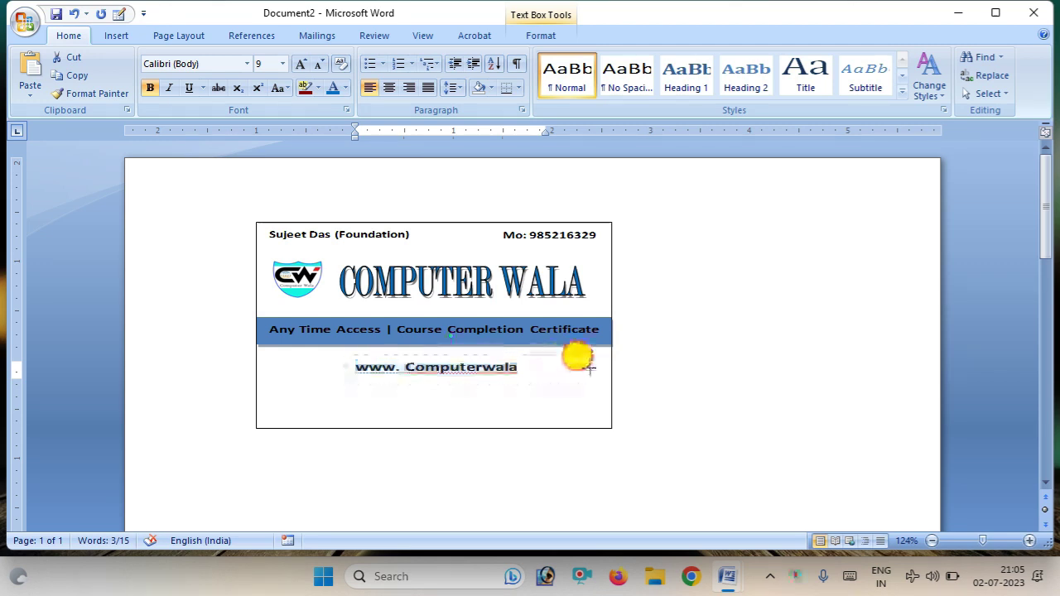
pyautogui.moveTo(558, 366); pyautogui.dragTo(593, 367)
# Centre the website line beneath the blue band with arrow-key nudges
pyautogui.click(457, 348)
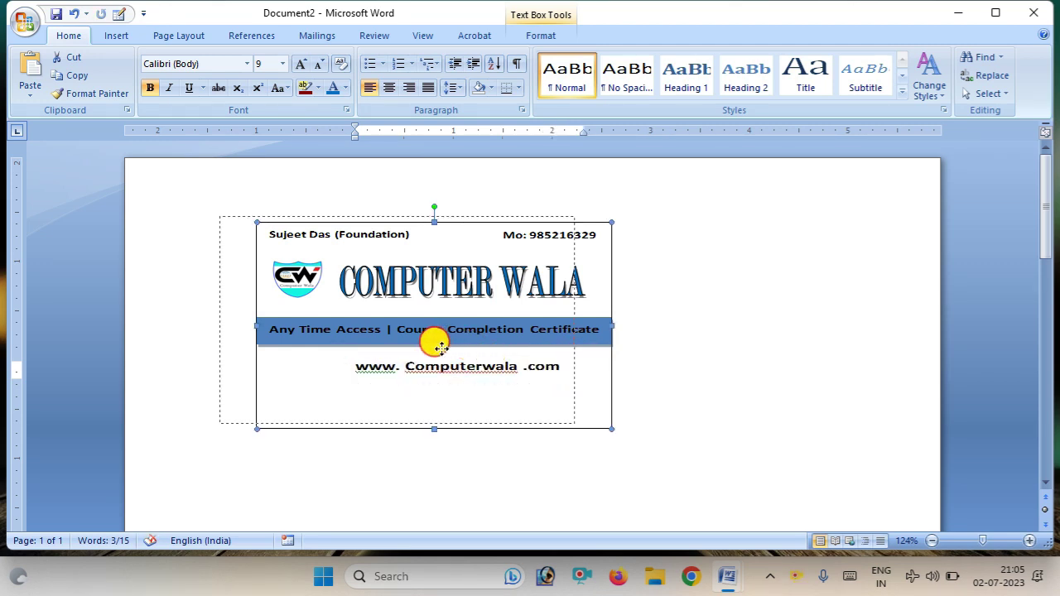
pyautogui.click(443, 344)
pyautogui.click(438, 363)
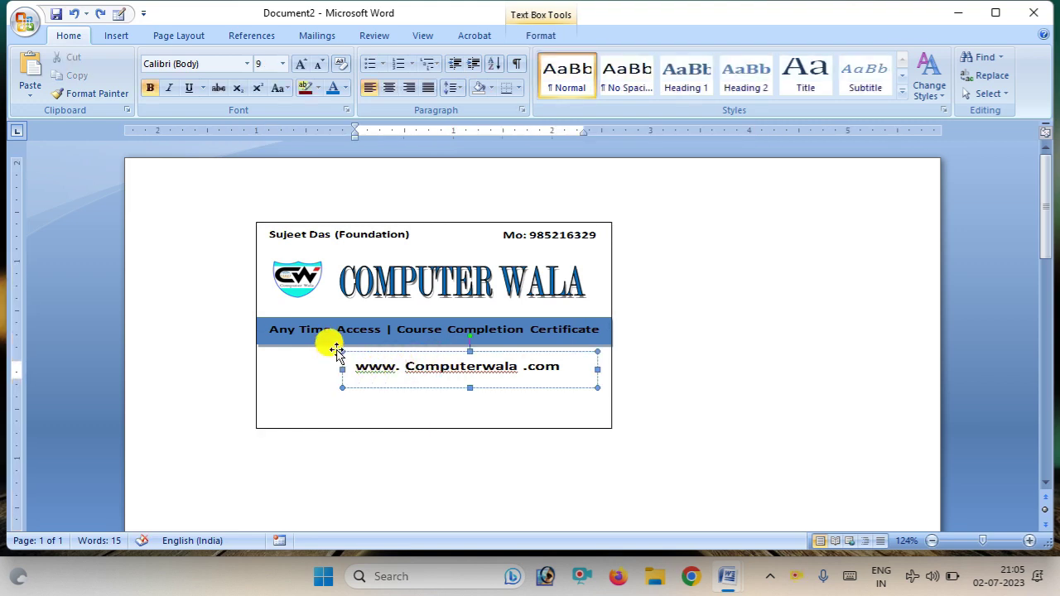
pyautogui.click(335, 352)
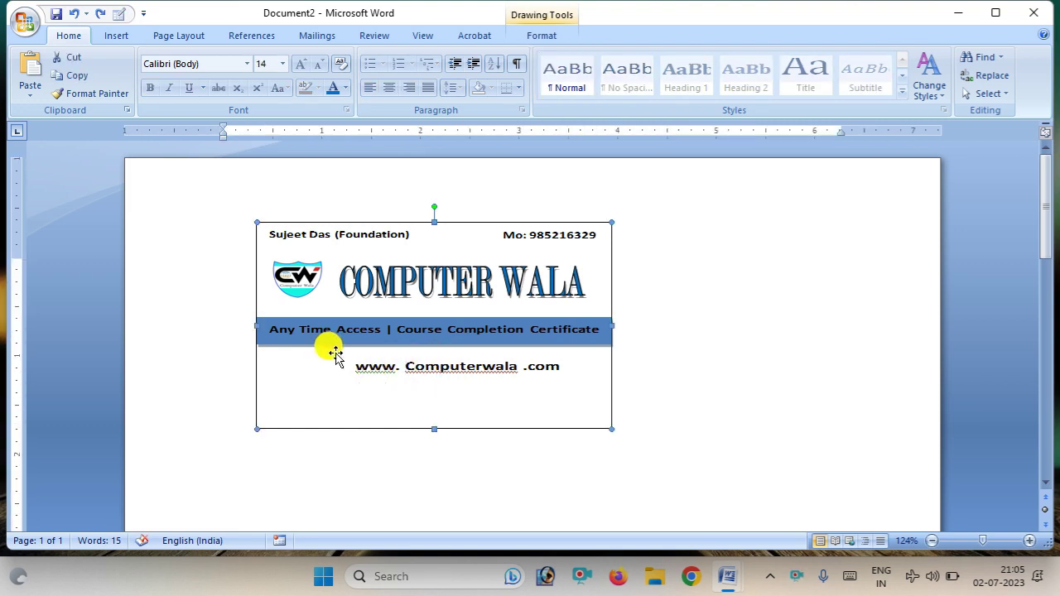
pyautogui.click(349, 367)
pyautogui.click(353, 382)
pyautogui.press('Left')
pyautogui.press('Left')
pyautogui.press('Left')
pyautogui.press('Left')
pyautogui.press('Left')
pyautogui.press('Up')
pyautogui.press('Up')
pyautogui.press('Up')
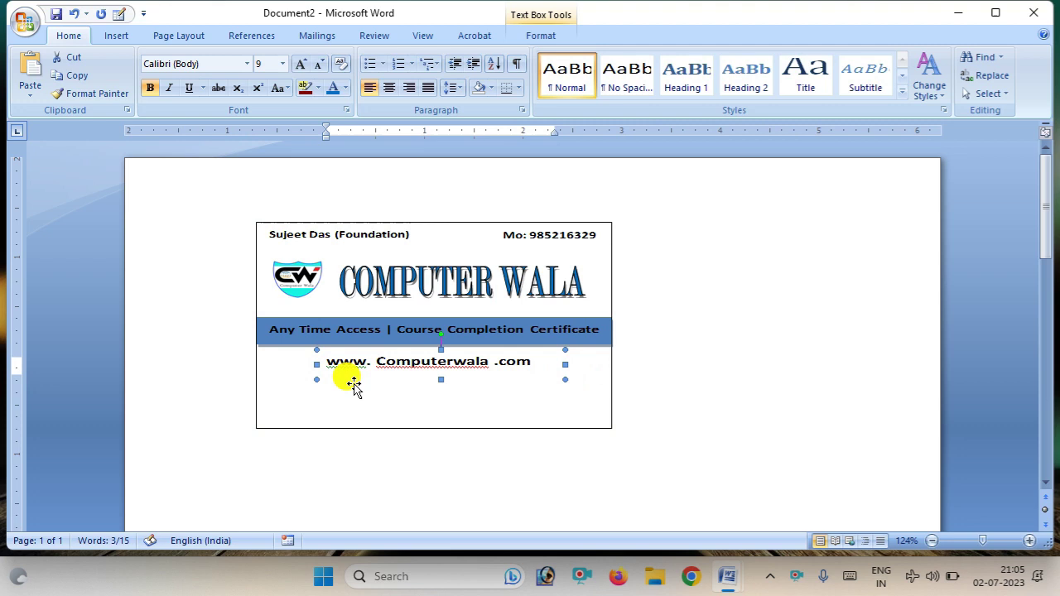
pyautogui.click(435, 406)
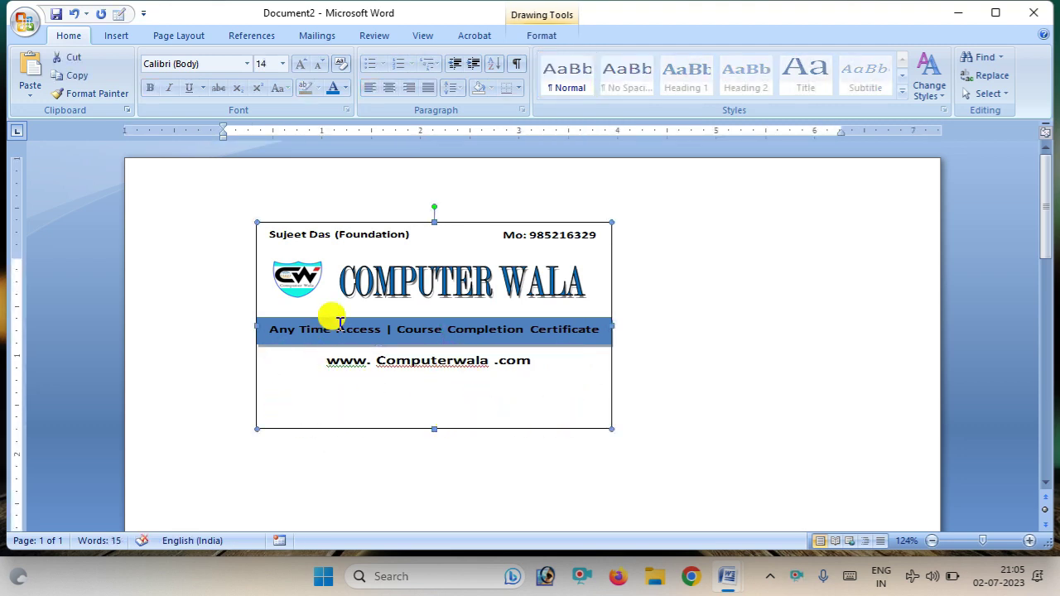
pyautogui.click(358, 234)
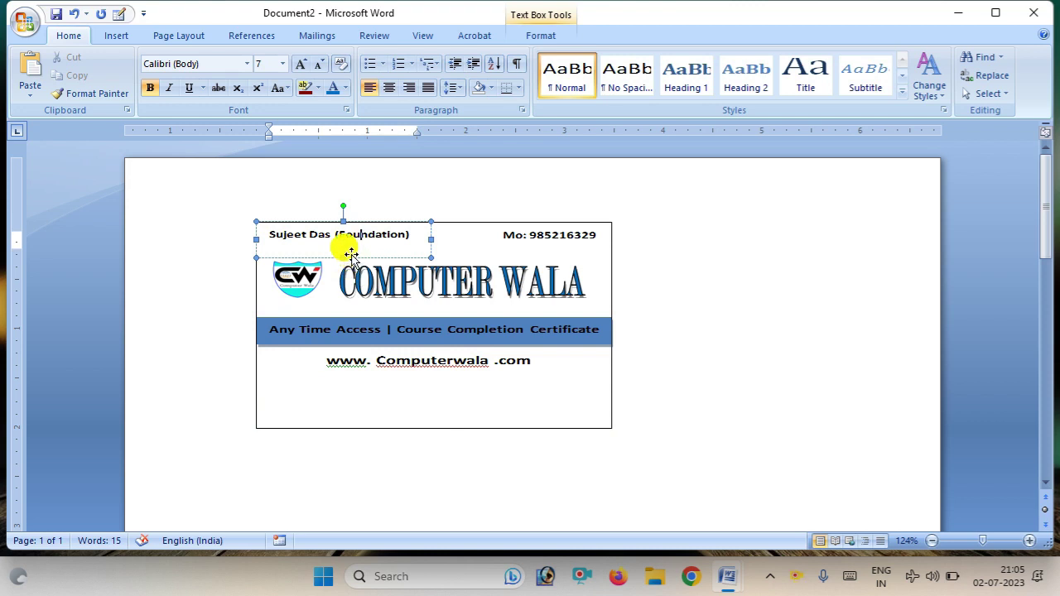
# Paste a copy of the name text box at the card's bottom and widen it to the right edge
pyautogui.click(352, 253)
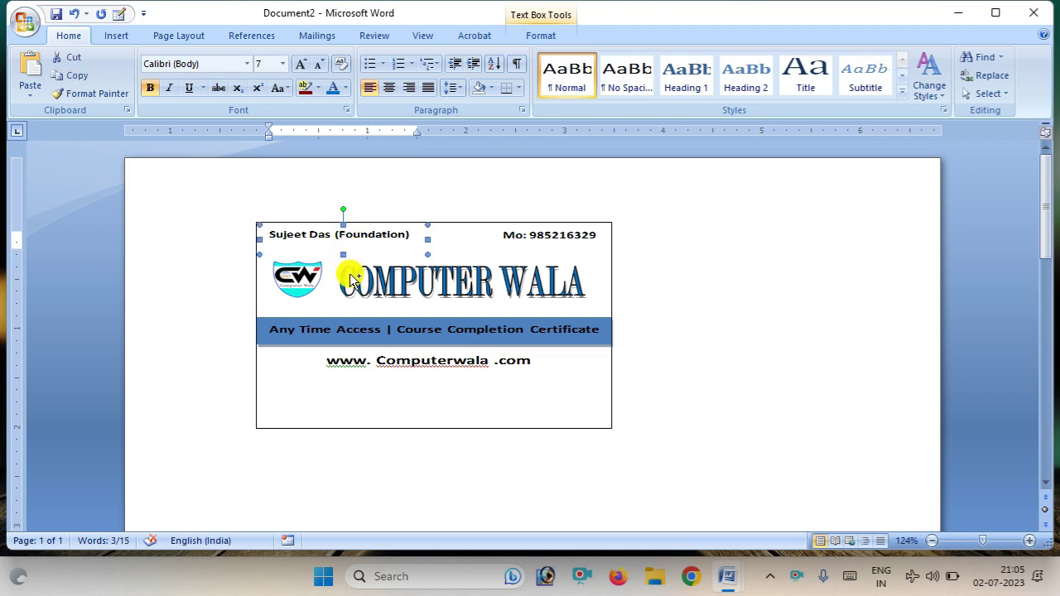
pyautogui.hotkey('ctrl', 'v')
pyautogui.click(344, 244)
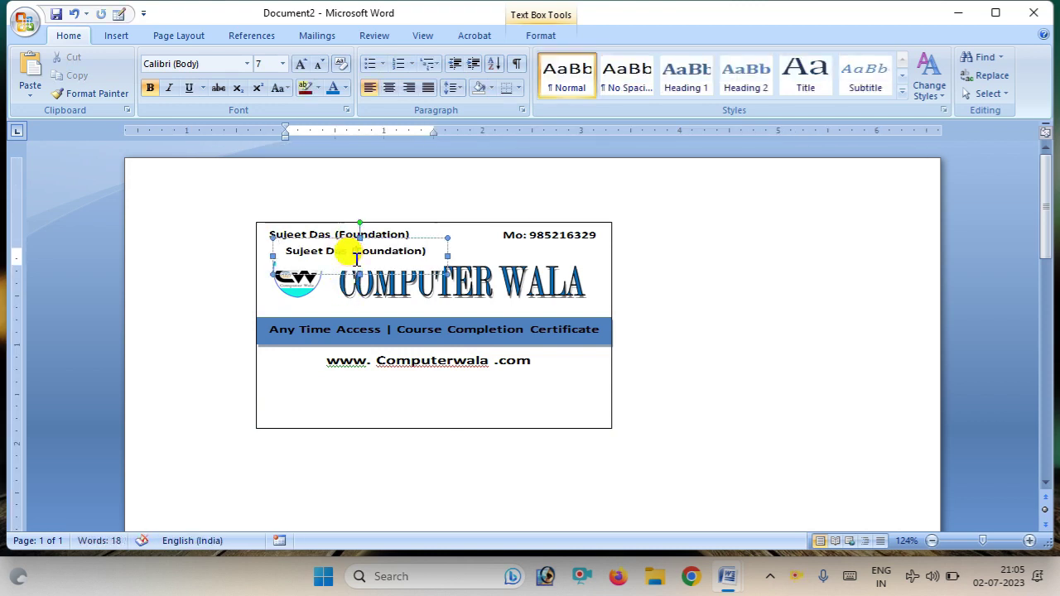
pyautogui.moveTo(332, 234); pyautogui.dragTo(325, 391)
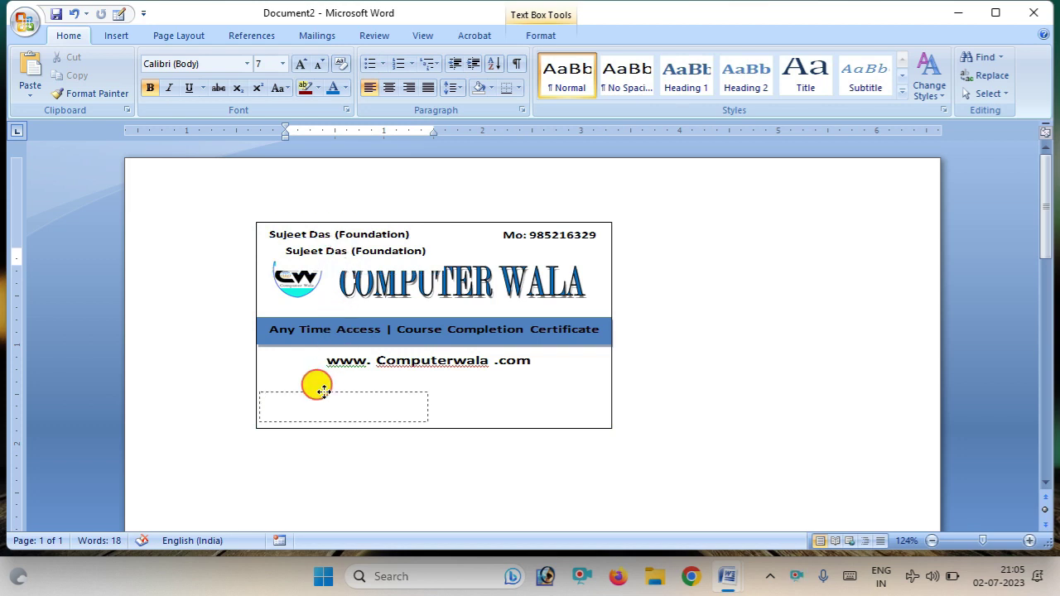
pyautogui.click(328, 401)
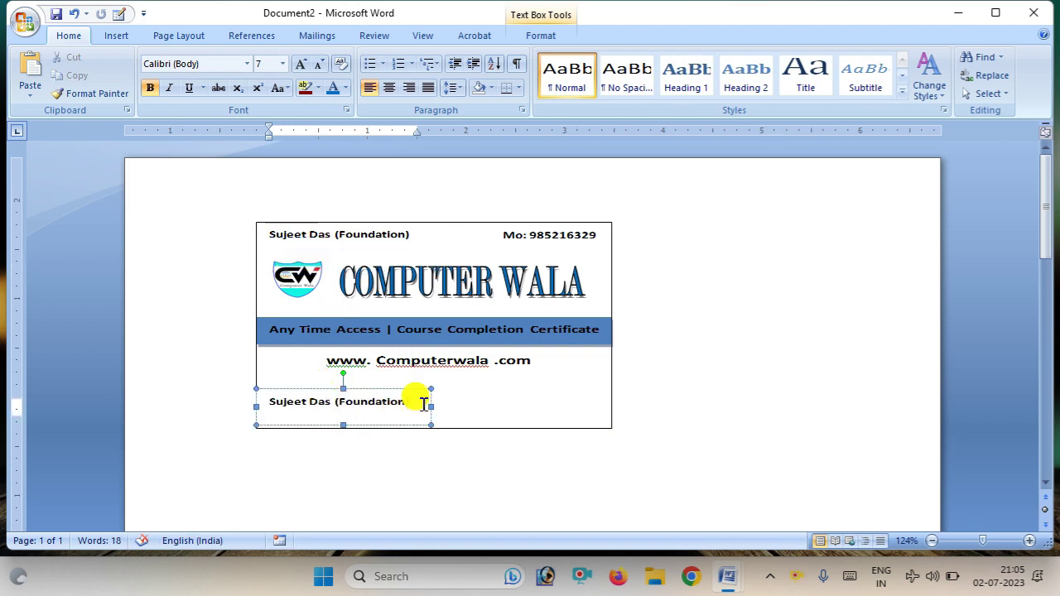
pyautogui.moveTo(431, 404); pyautogui.dragTo(609, 406)
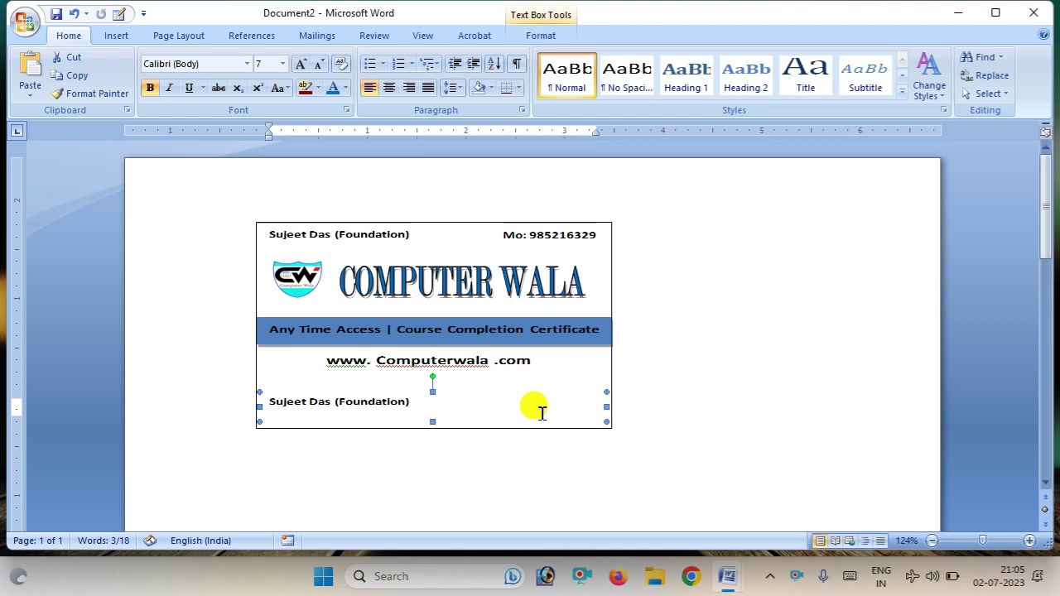
# Replace the copy's text with the business address starting 'Add' and enlarge it to 12 pt
pyautogui.tripleClick(535, 411)
pyautogui.write('Add:Near High School Awapu')
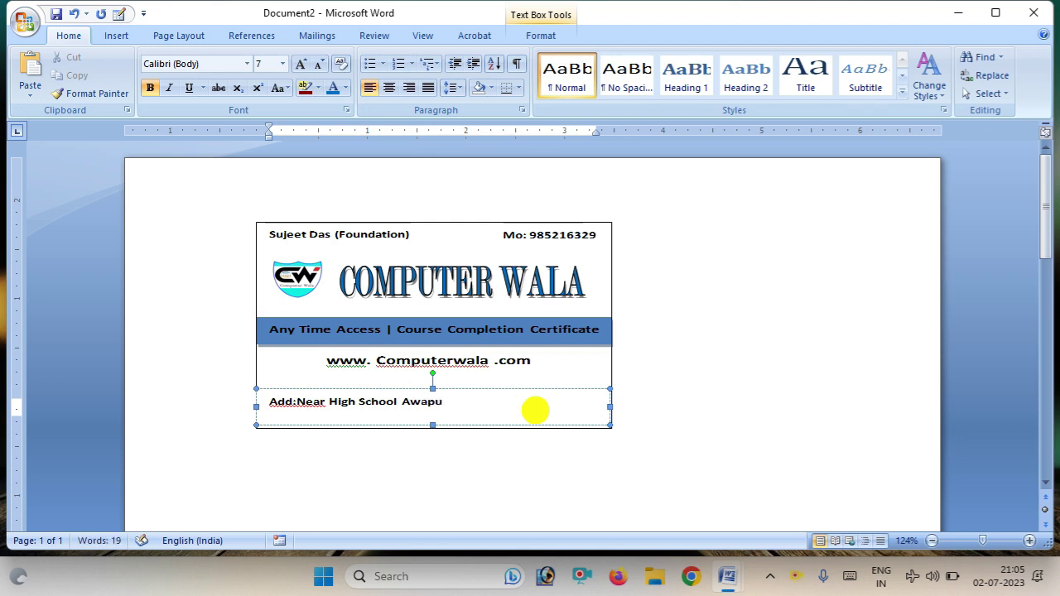
pyautogui.hotkey('ctrl', 'a')
pyautogui.hotkey('ctrl', ']')
pyautogui.hotkey('ctrl', ']')
pyautogui.hotkey('ctrl', ']')
pyautogui.hotkey('ctrl', ']')
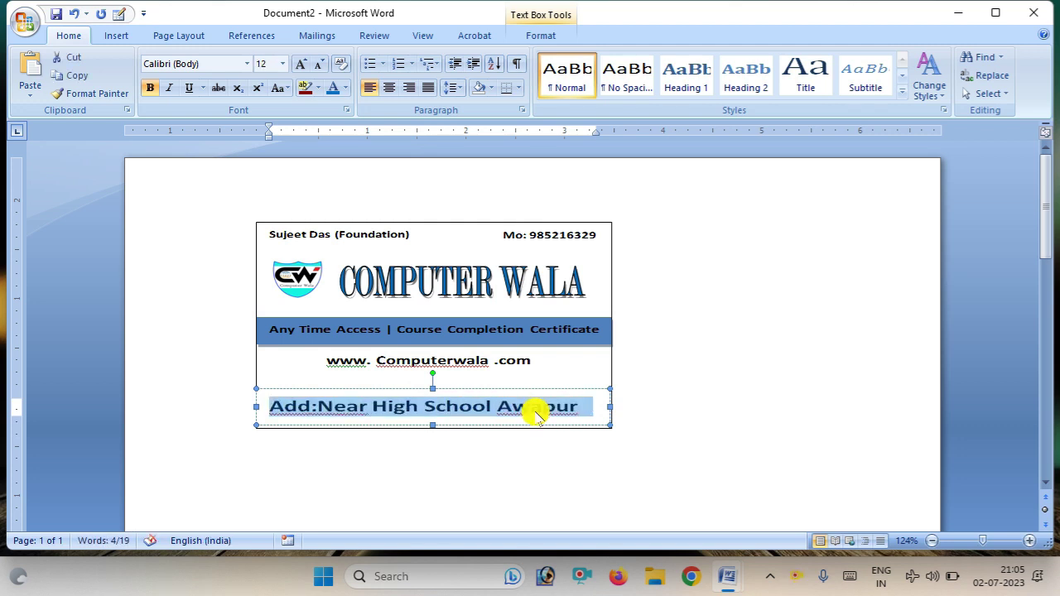
# Centre the address line and insert a colon after 'Add'
pyautogui.click(589, 404)
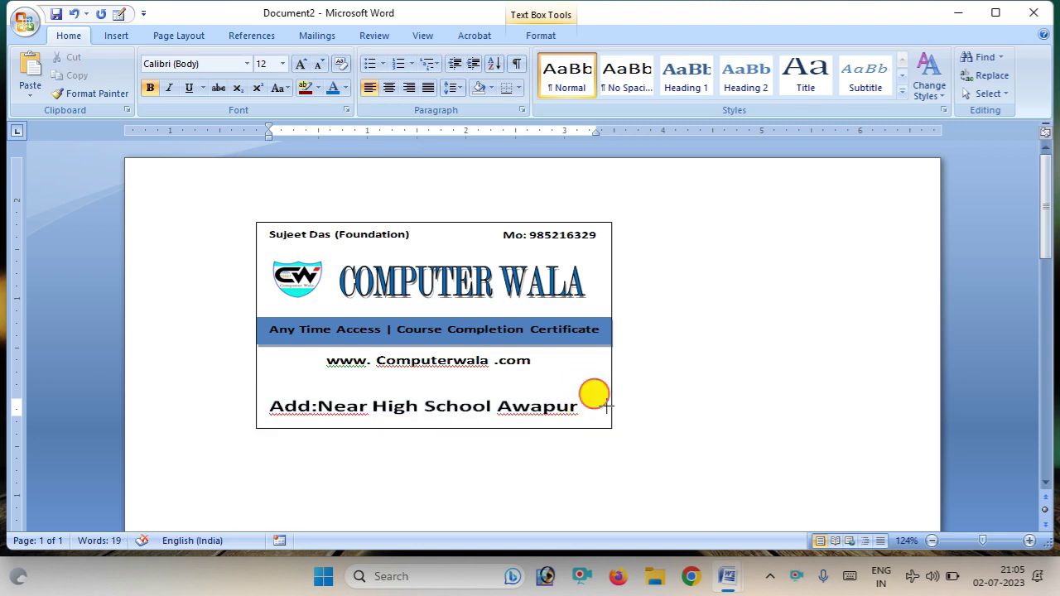
pyautogui.moveTo(589, 404); pyautogui.dragTo(236, 403)
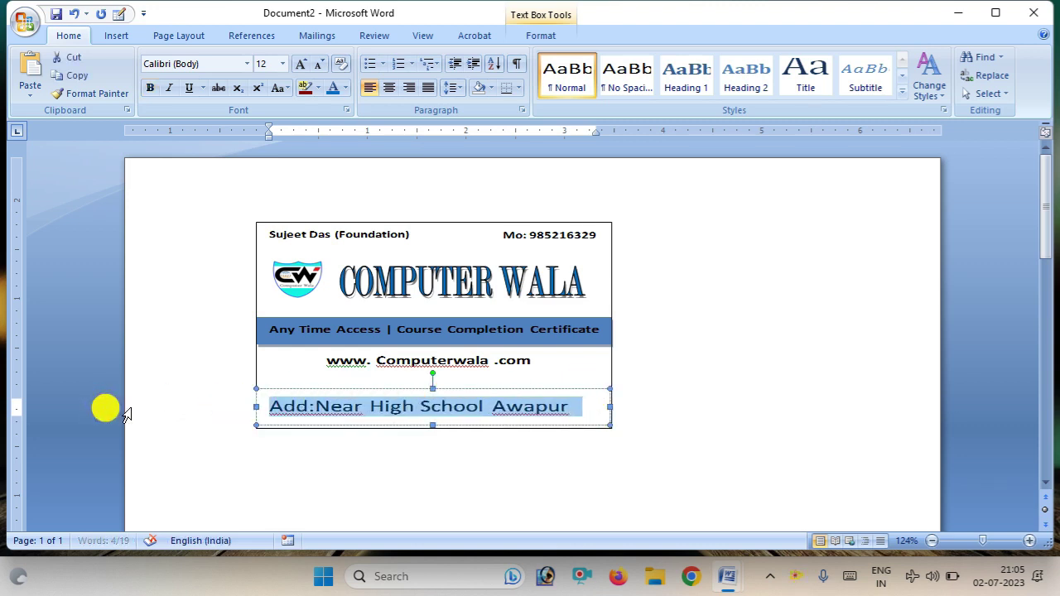
pyautogui.click(635, 431)
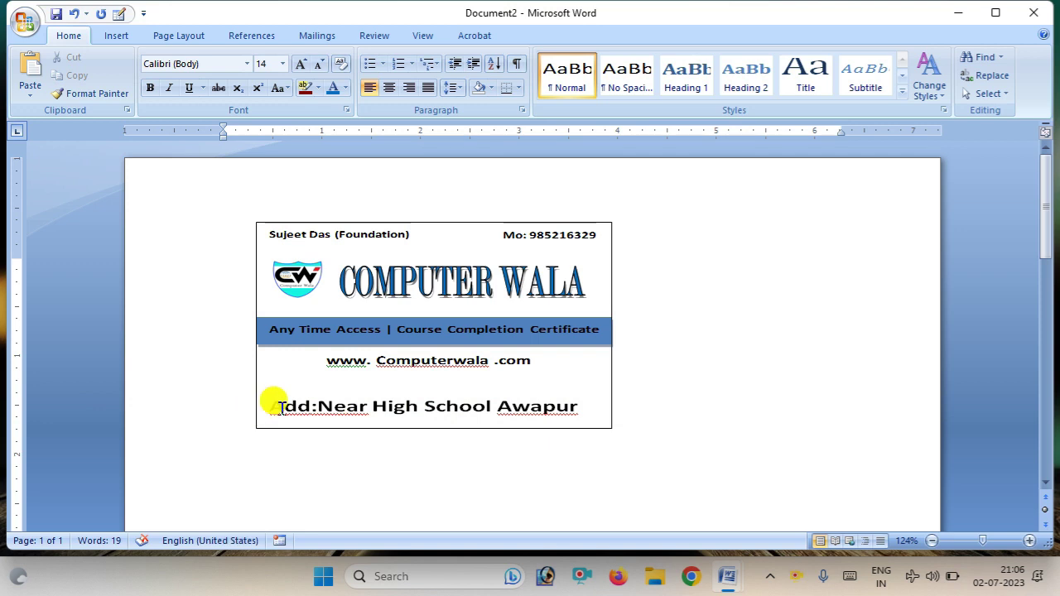
pyautogui.click(378, 406)
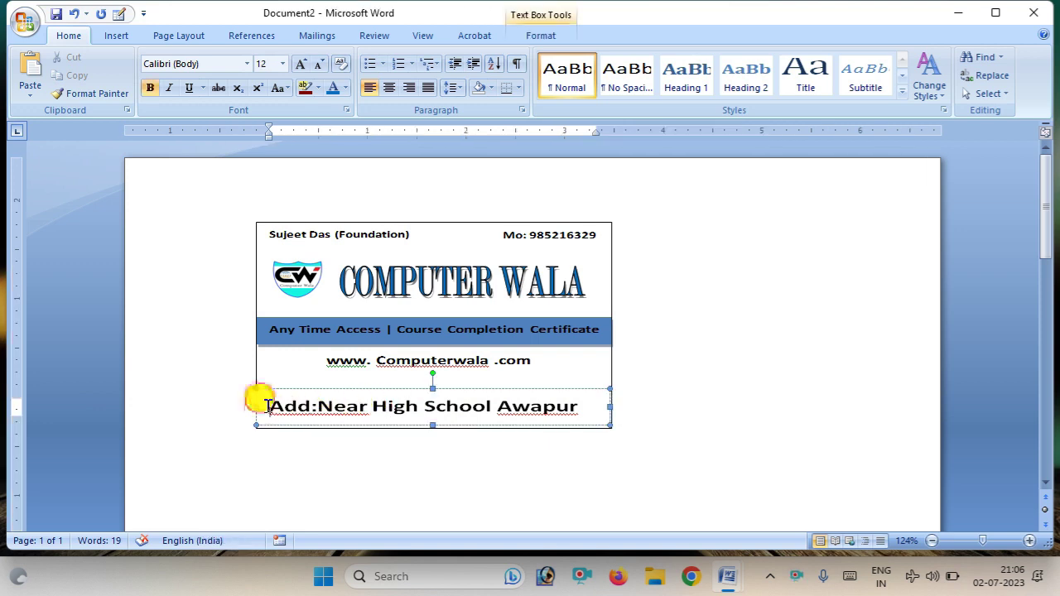
pyautogui.moveTo(262, 404); pyautogui.dragTo(590, 405)
pyautogui.click(386, 88)
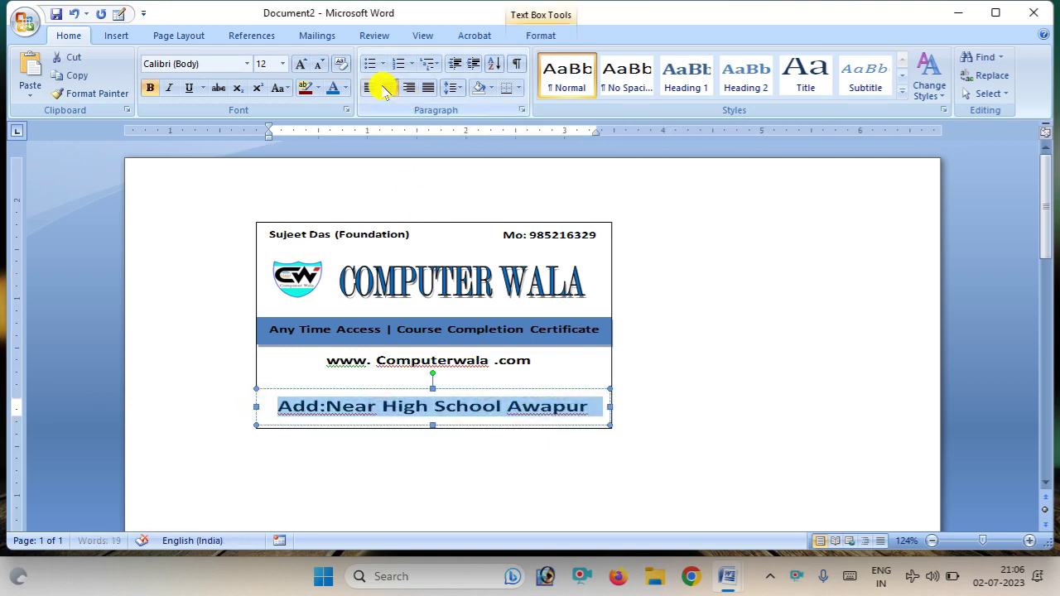
pyautogui.click(821, 421)
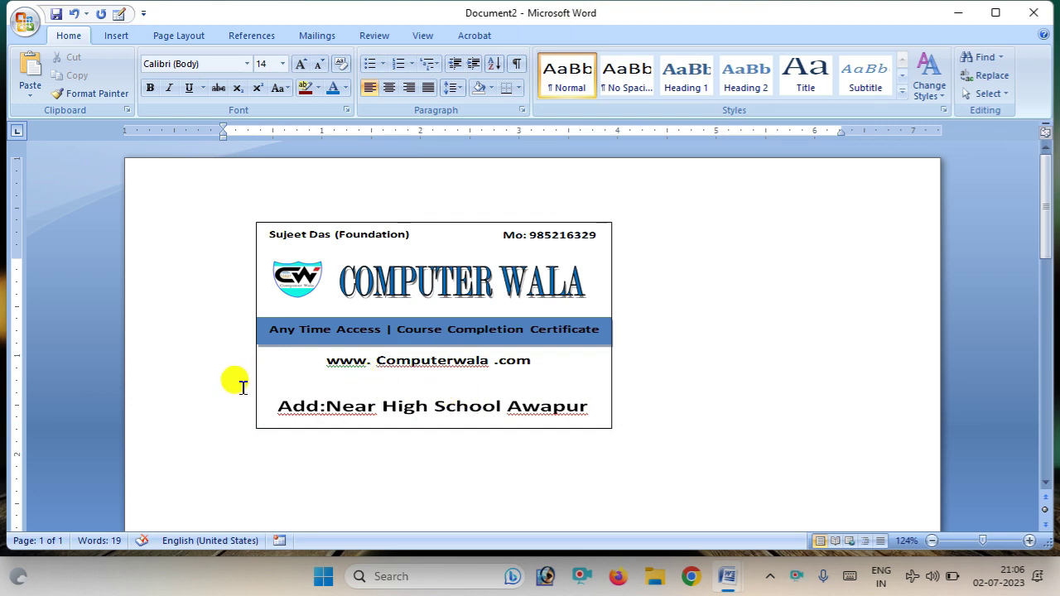
pyautogui.click(335, 405)
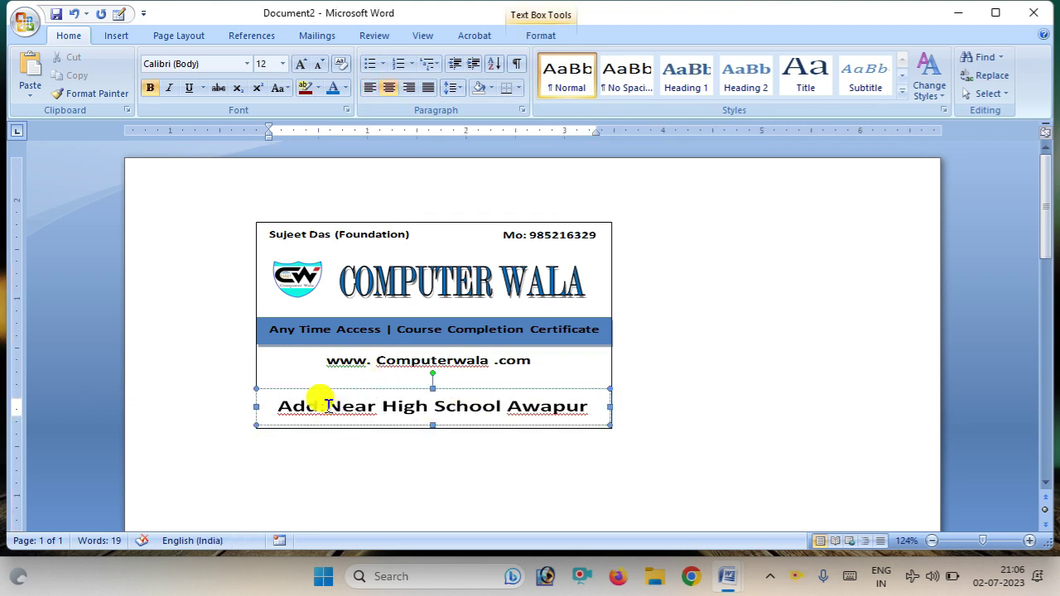
pyautogui.write(':')
pyautogui.click(717, 388)
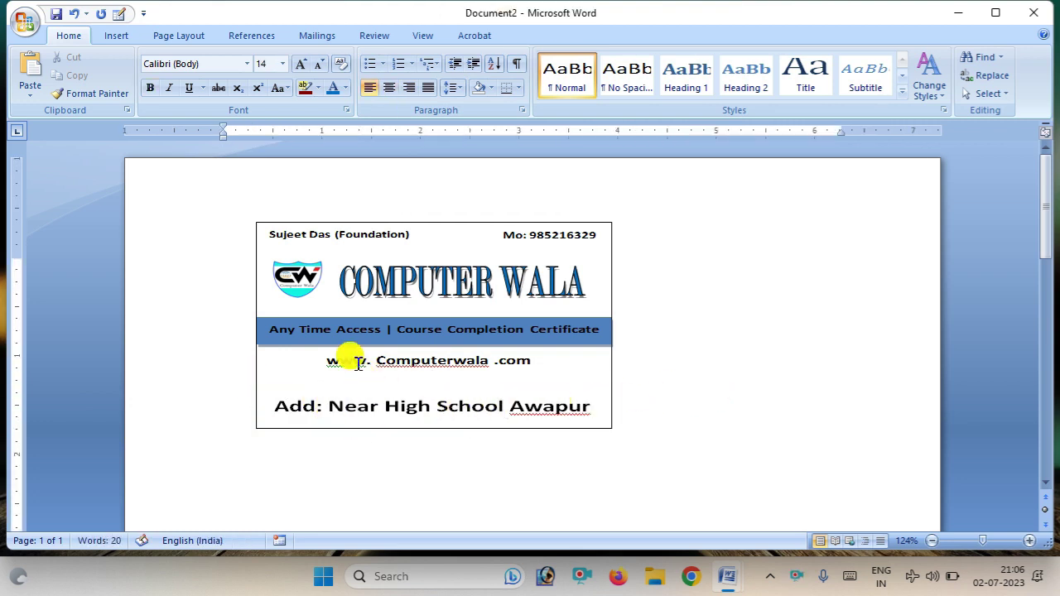
# Draw a horizontal line across the card just above the address line
pyautogui.click(115, 36)
pyautogui.click(255, 70)
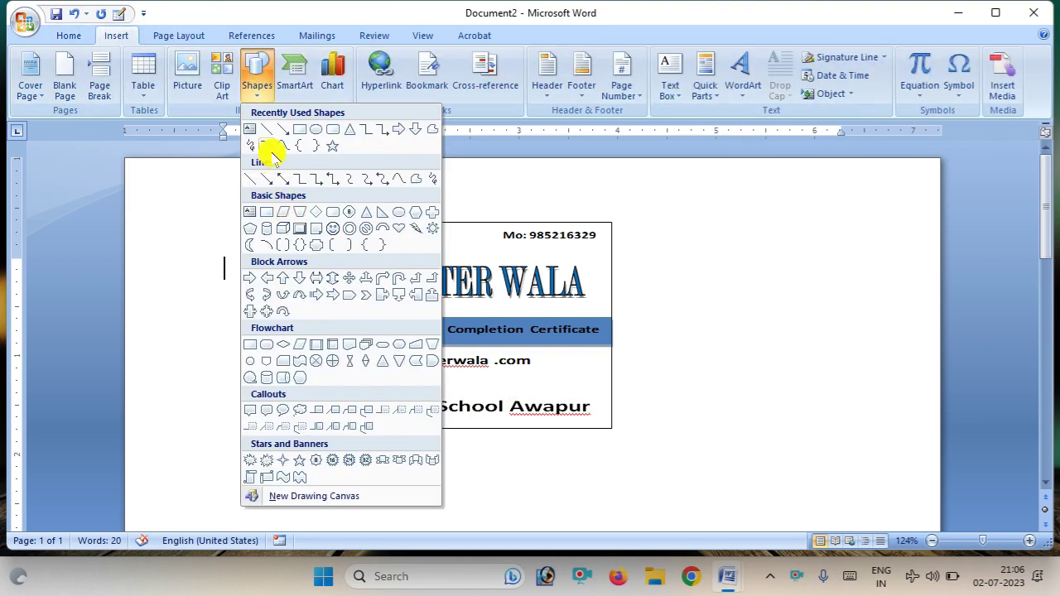
pyautogui.click(249, 178)
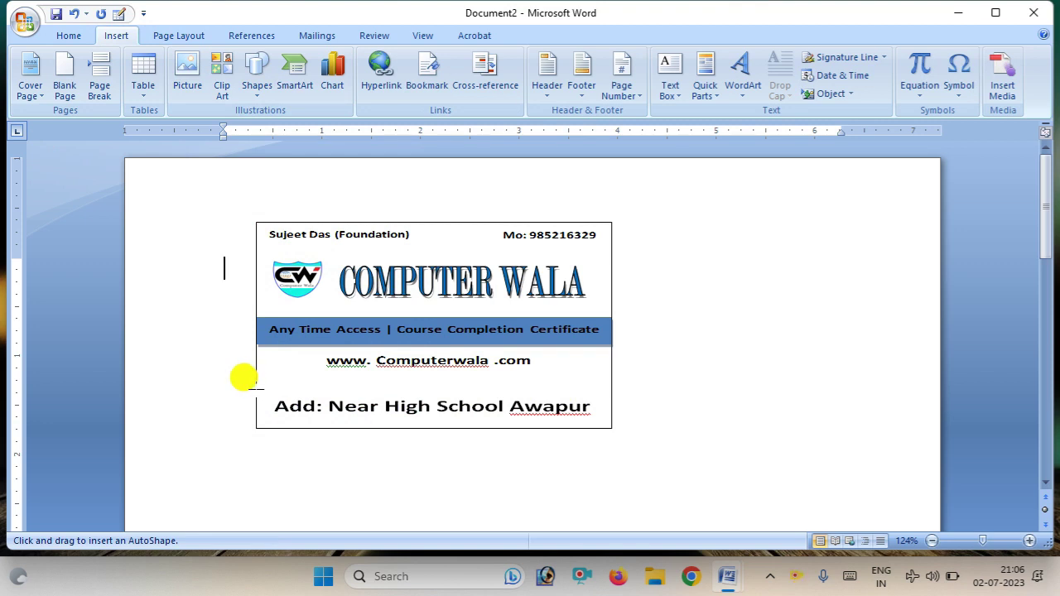
pyautogui.moveTo(252, 387); pyautogui.dragTo(614, 385)
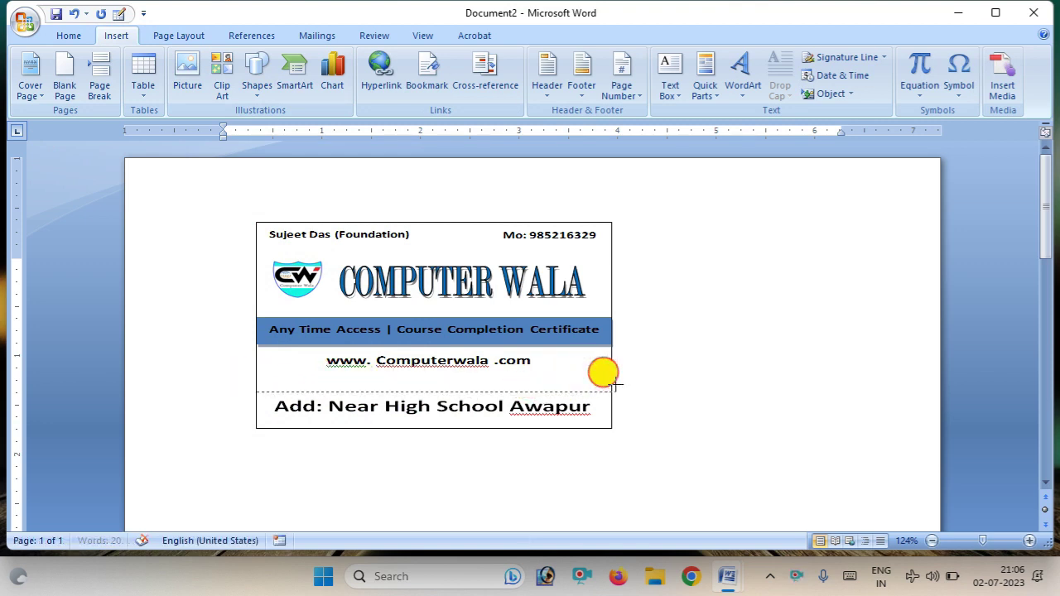
pyautogui.moveTo(611, 383); pyautogui.dragTo(611, 391)
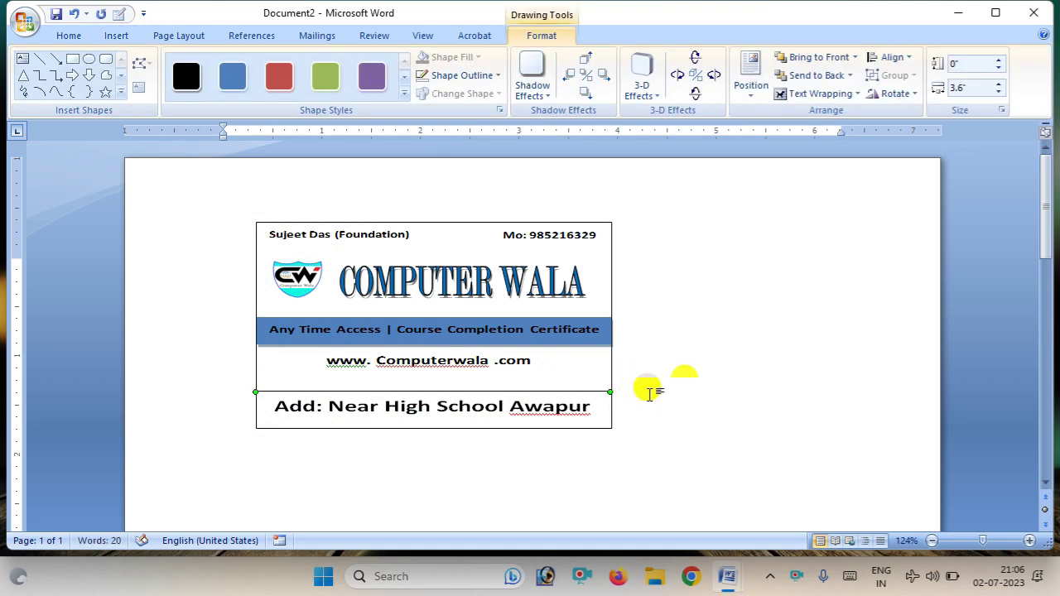
# Select the divider line to check its placement, then deselect it
pyautogui.click(674, 394)
pyautogui.click(545, 395)
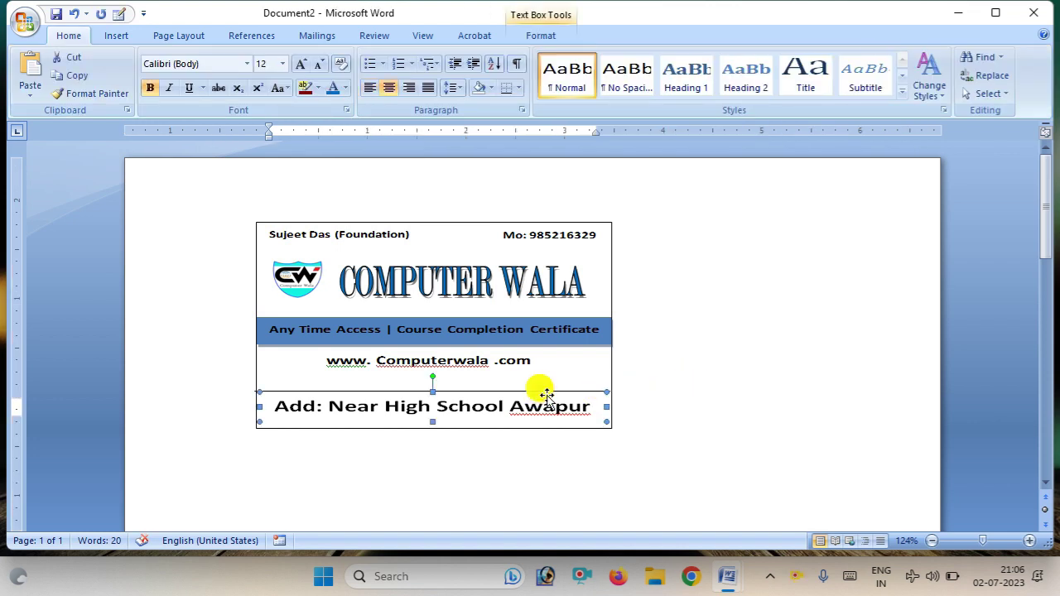
pyautogui.click(544, 389)
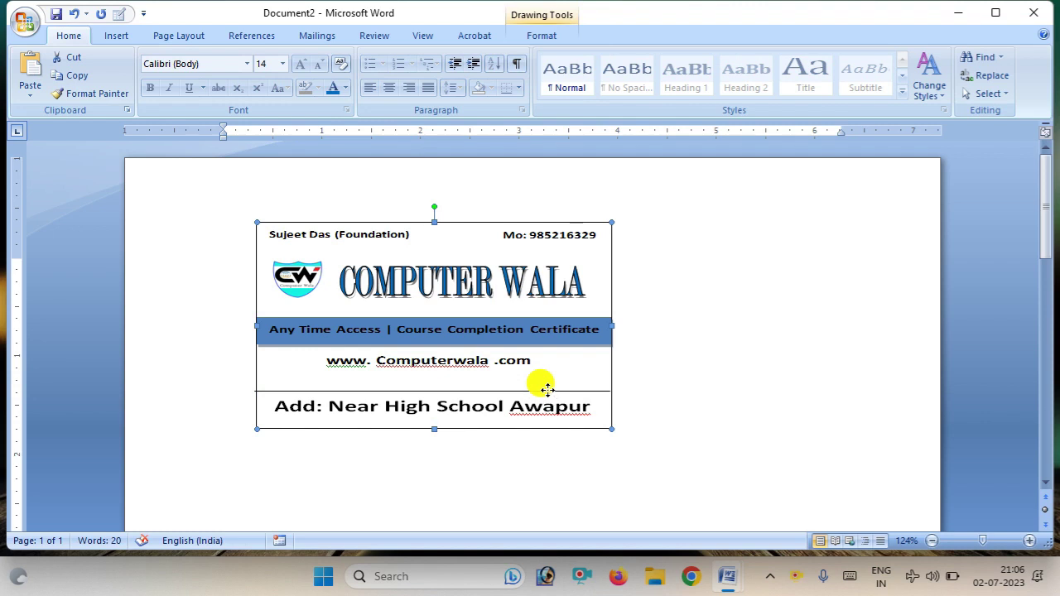
pyautogui.doubleClick(473, 387)
pyautogui.click(464, 392)
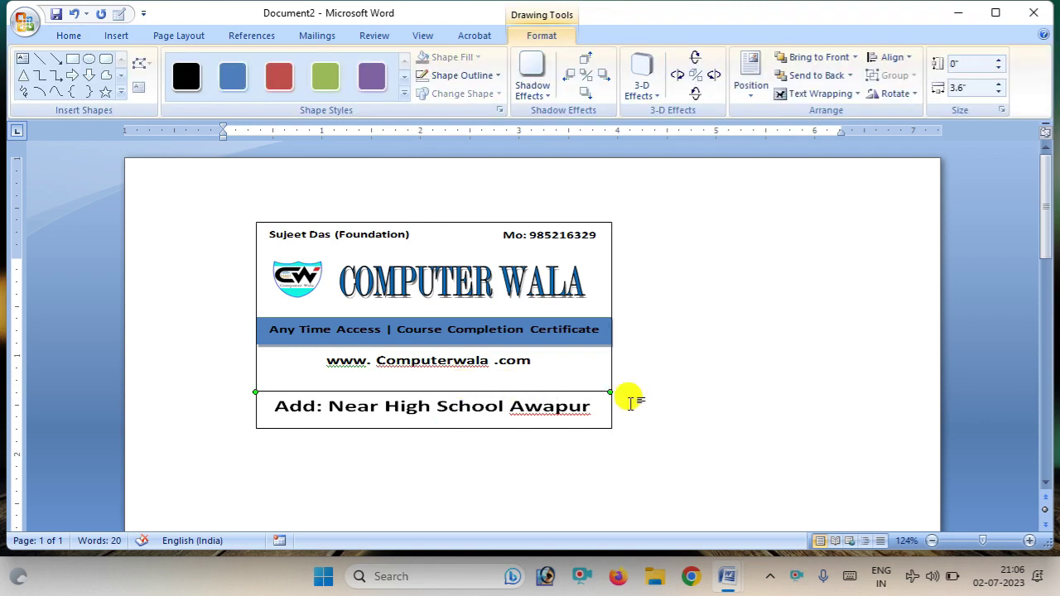
pyautogui.click(539, 447)
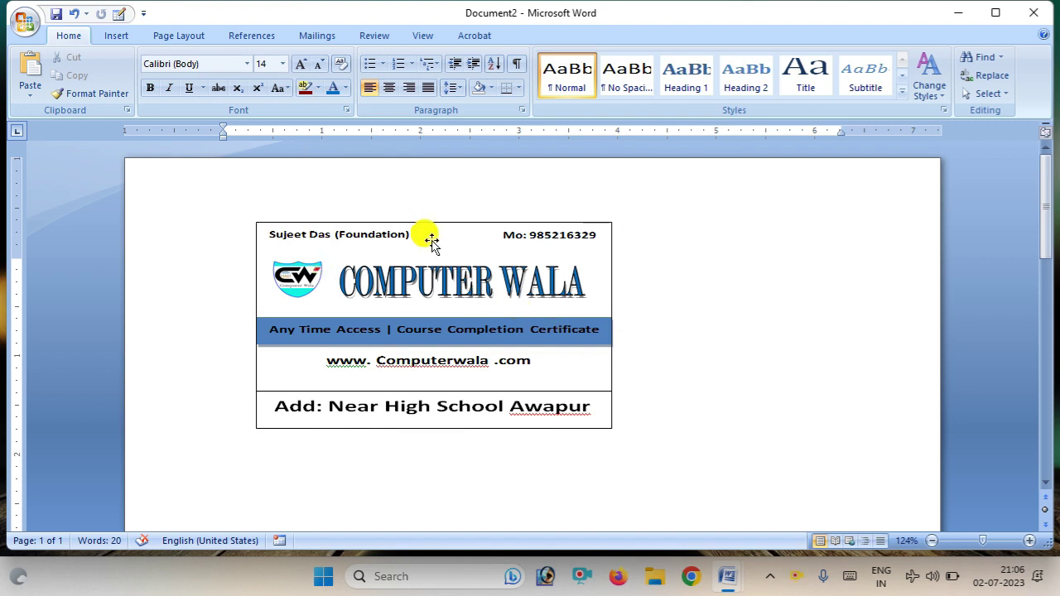
# Shift-select the card outline, name, phone, logo, title, tagline band and website boxes, then clear the selection
pyautogui.click(256, 249)
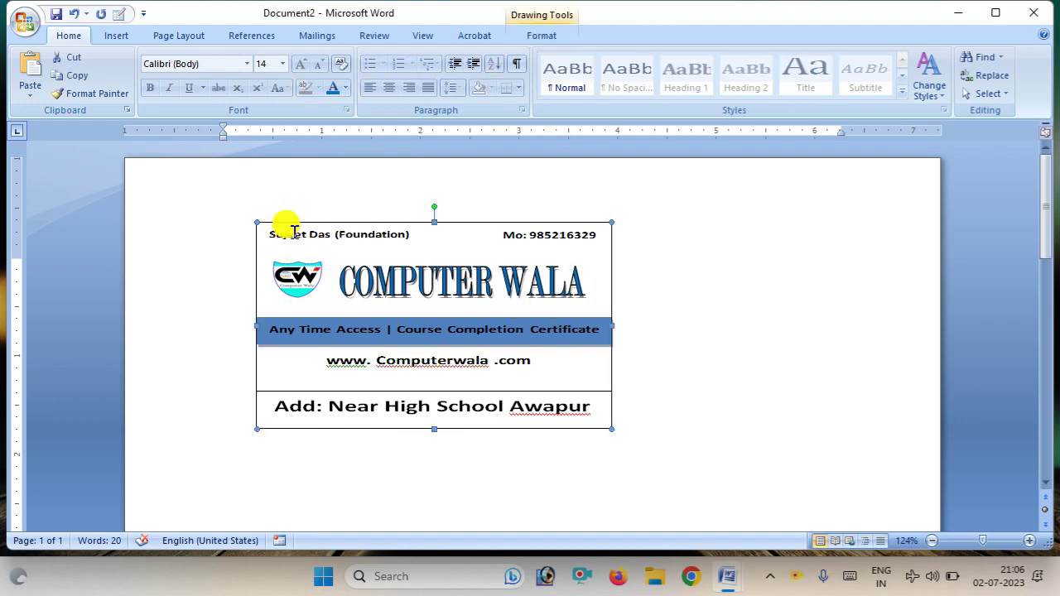
pyautogui.click(284, 222)
pyautogui.keyDown('shift'); pyautogui.click(511, 240); pyautogui.keyUp('shift')
pyautogui.keyDown('shift'); pyautogui.click(284, 279); pyautogui.keyUp('shift')
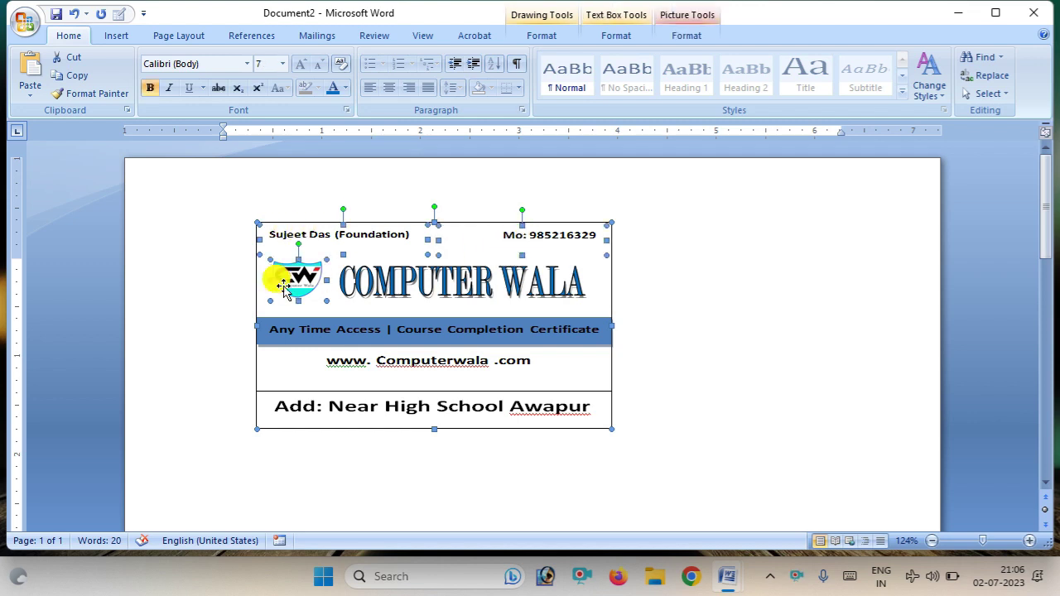
pyautogui.keyDown('shift'); pyautogui.click(371, 279); pyautogui.keyUp('shift')
pyautogui.keyDown('shift'); pyautogui.click(348, 318); pyautogui.keyUp('shift')
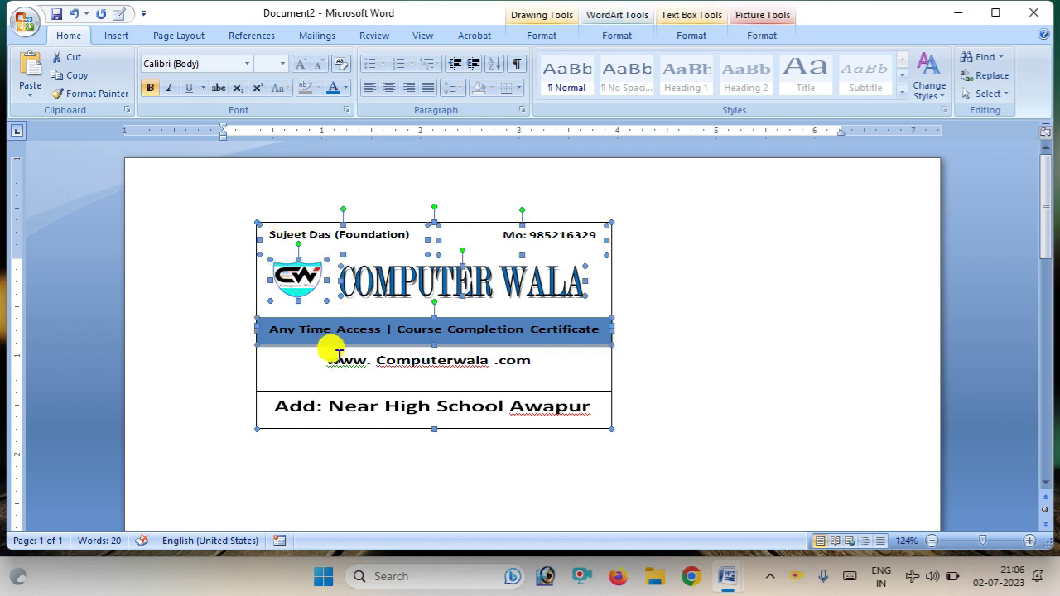
pyautogui.keyDown('shift'); pyautogui.click(331, 381); pyautogui.keyUp('shift')
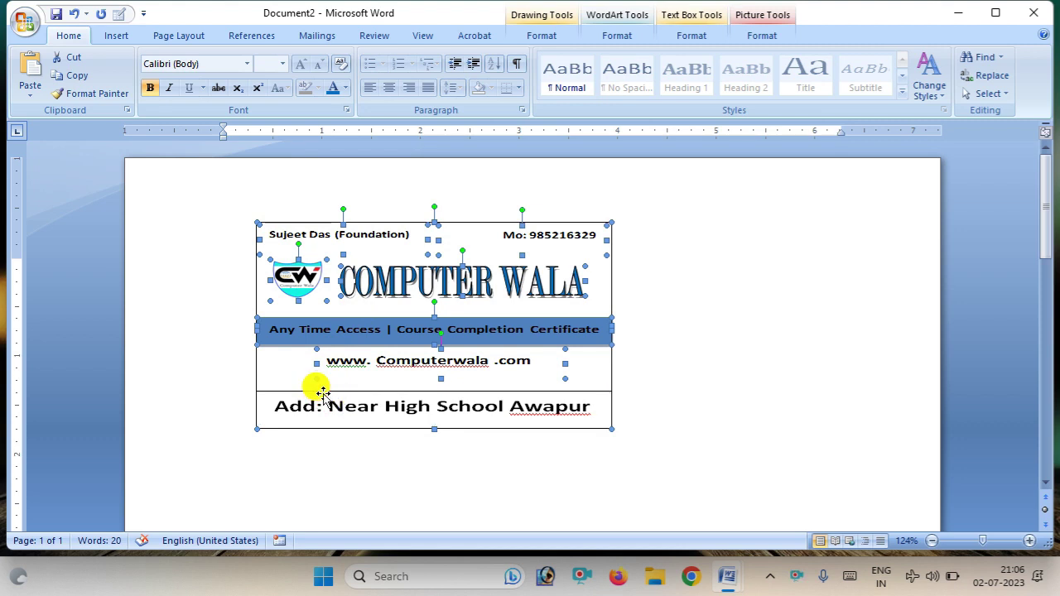
pyautogui.keyDown('shift'); pyautogui.click(286, 392); pyautogui.keyUp('shift')
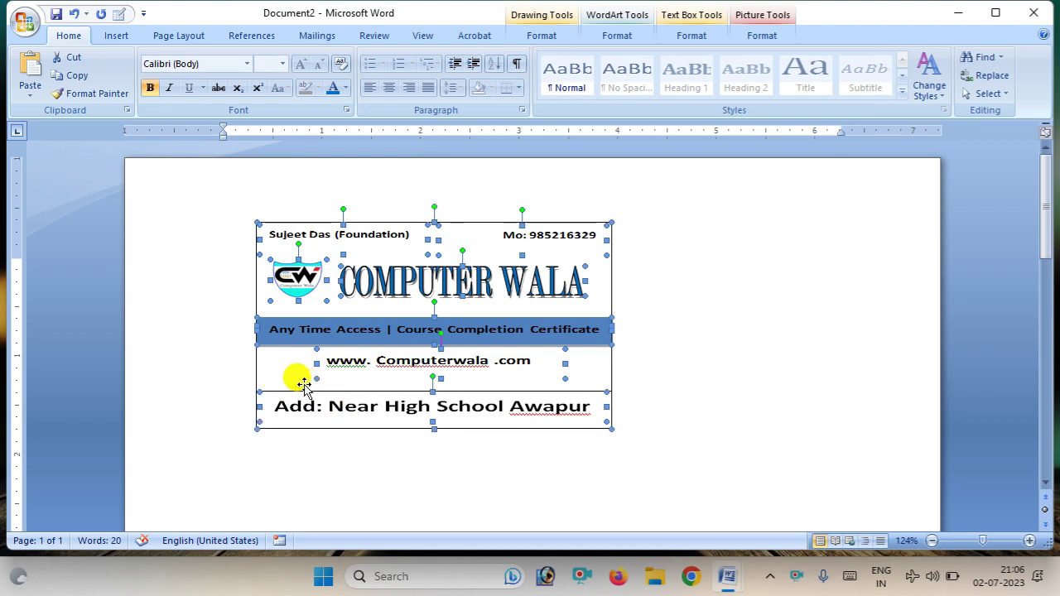
pyautogui.keyDown('shift'); pyautogui.click(278, 386); pyautogui.keyUp('shift')
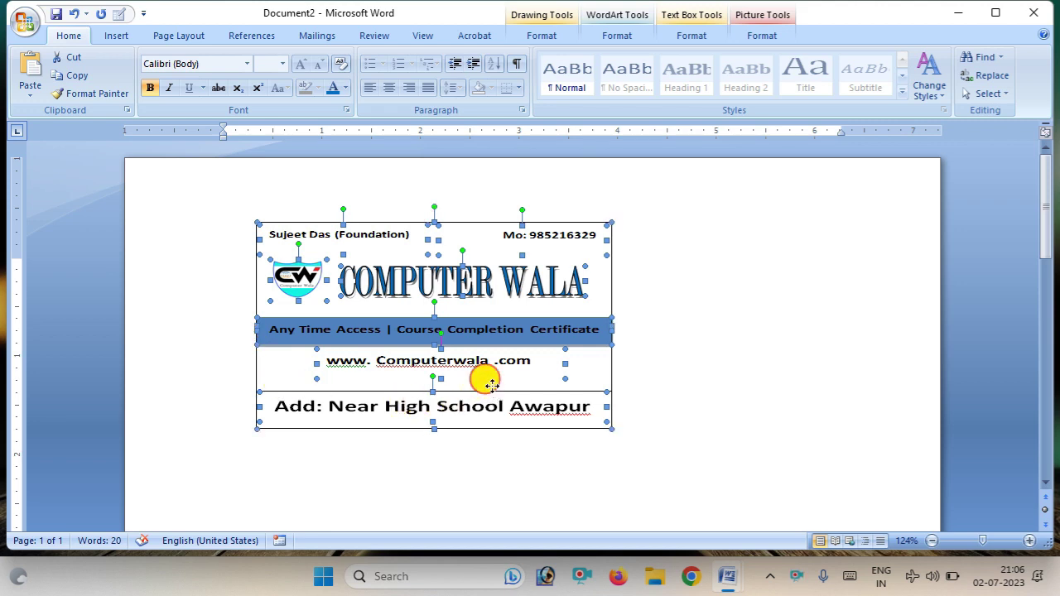
pyautogui.keyDown('shift'); pyautogui.click(564, 381); pyautogui.keyUp('shift')
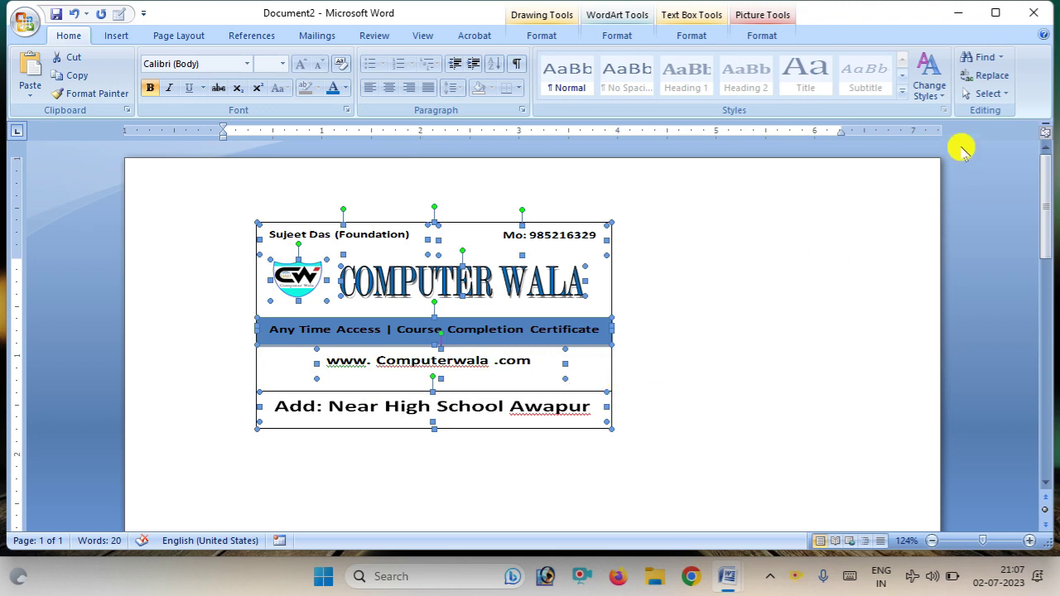
pyautogui.click(715, 367)
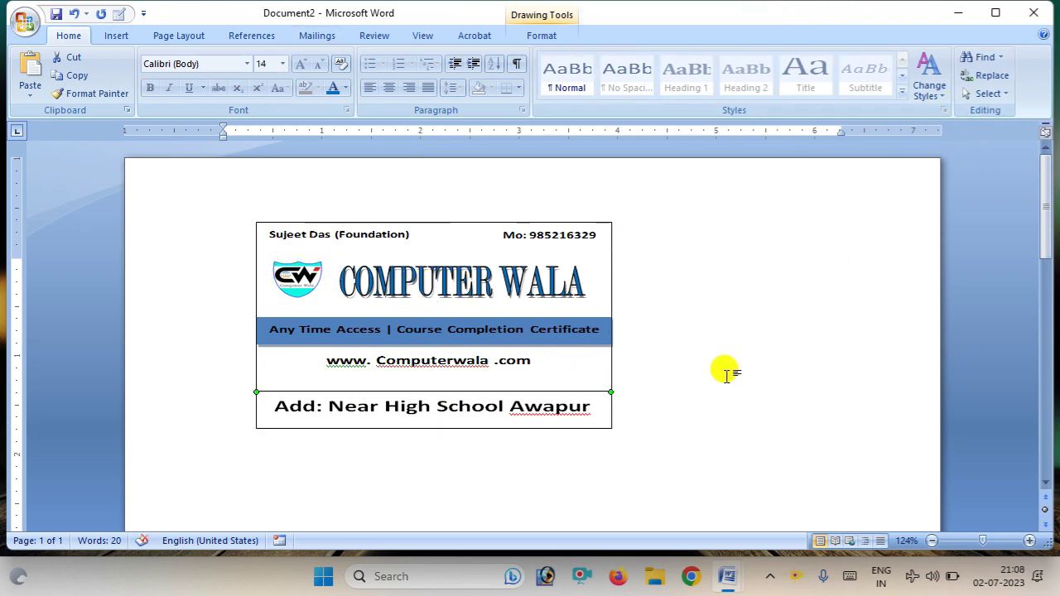
# Reselect the outer border, COMPUTER WALA title, phone number, name, CW logo and Any Time Access band together
pyautogui.click(574, 391)
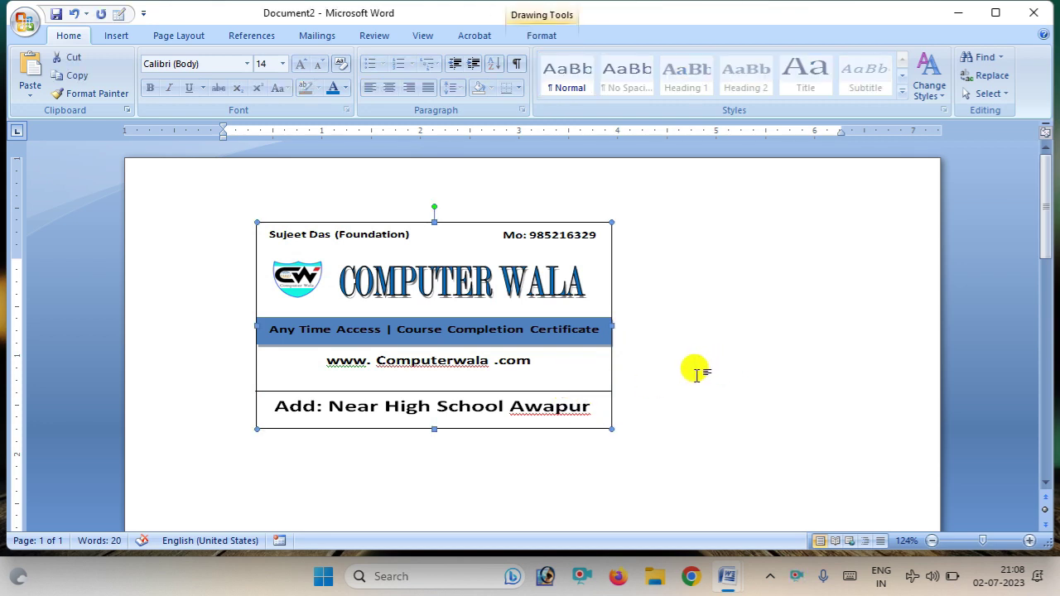
pyautogui.click(513, 273)
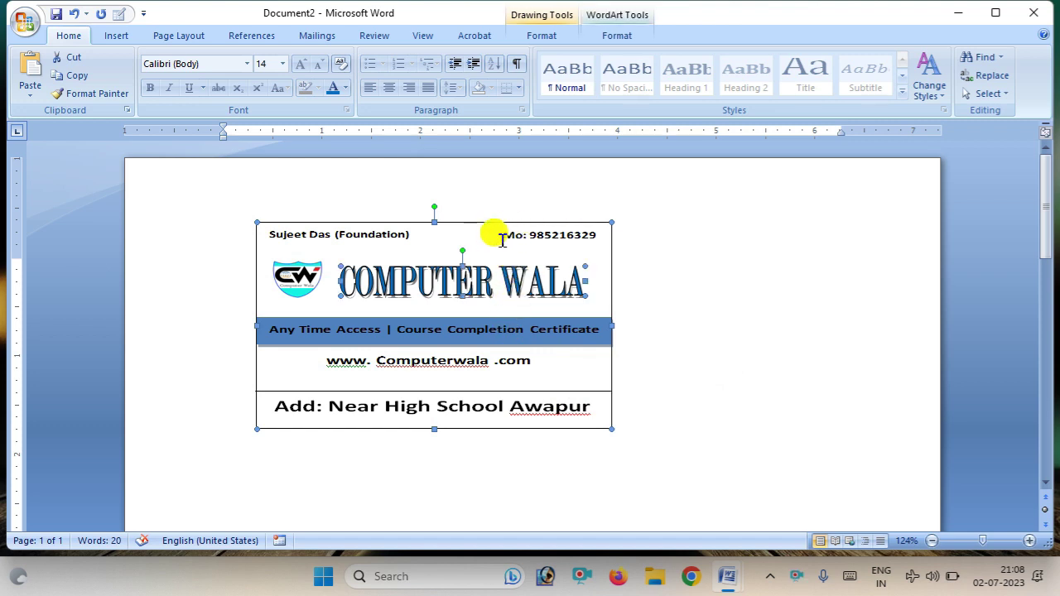
pyautogui.keyDown('shift'); pyautogui.click(501, 241); pyautogui.keyUp('shift')
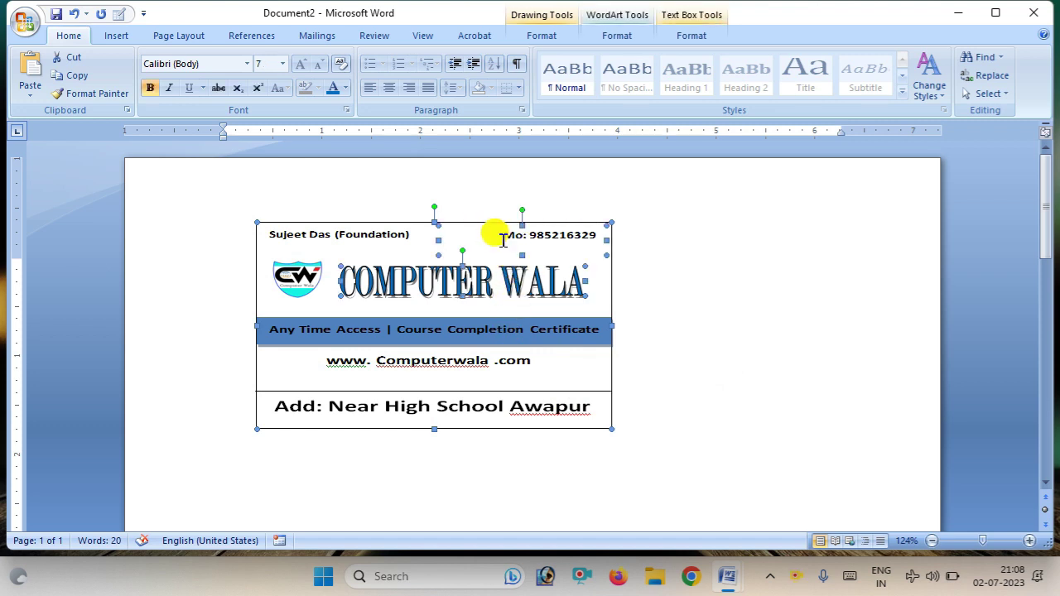
pyautogui.keyDown('shift'); pyautogui.click(398, 234); pyautogui.keyUp('shift')
pyautogui.keyDown('shift'); pyautogui.click(286, 279); pyautogui.keyUp('shift')
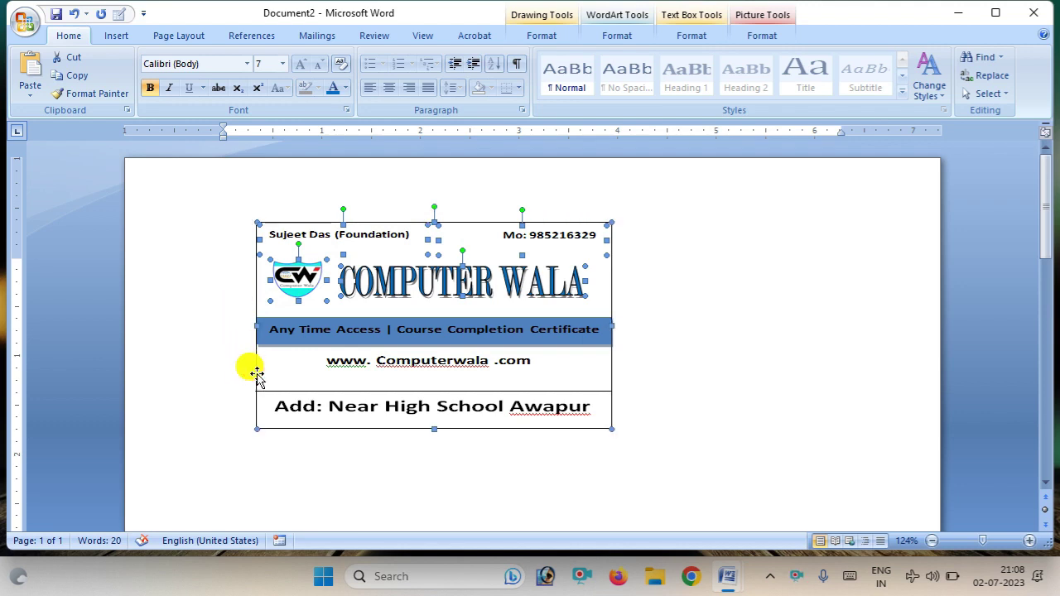
pyautogui.keyDown('shift'); pyautogui.click(306, 331); pyautogui.keyUp('shift')
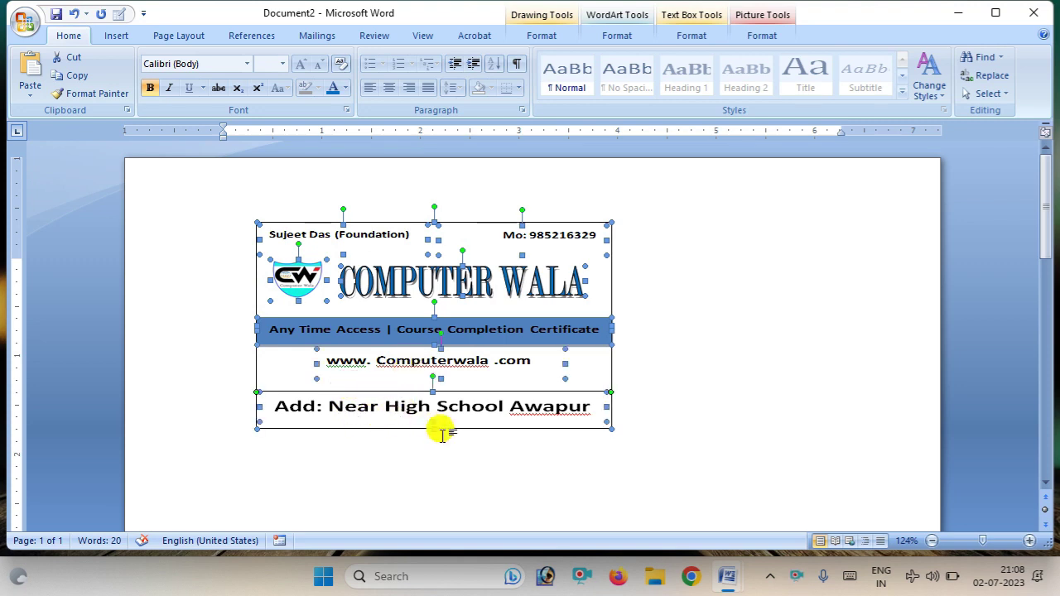
# Group the selected card pieces into one object via Page Layout > Arrange > Group
pyautogui.click(120, 36)
pyautogui.click(182, 37)
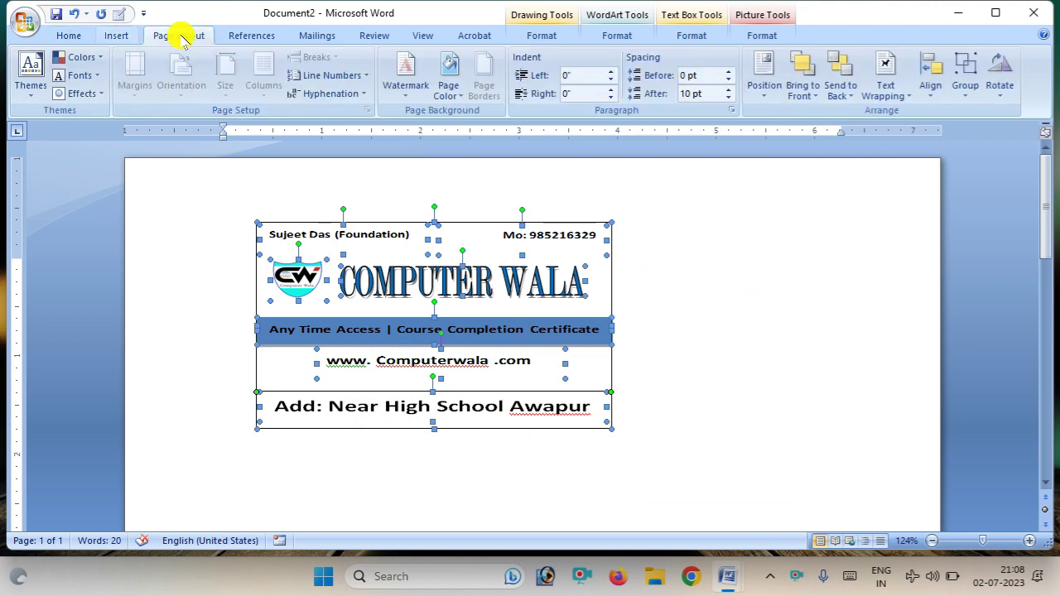
pyautogui.click(965, 87)
pyautogui.click(976, 115)
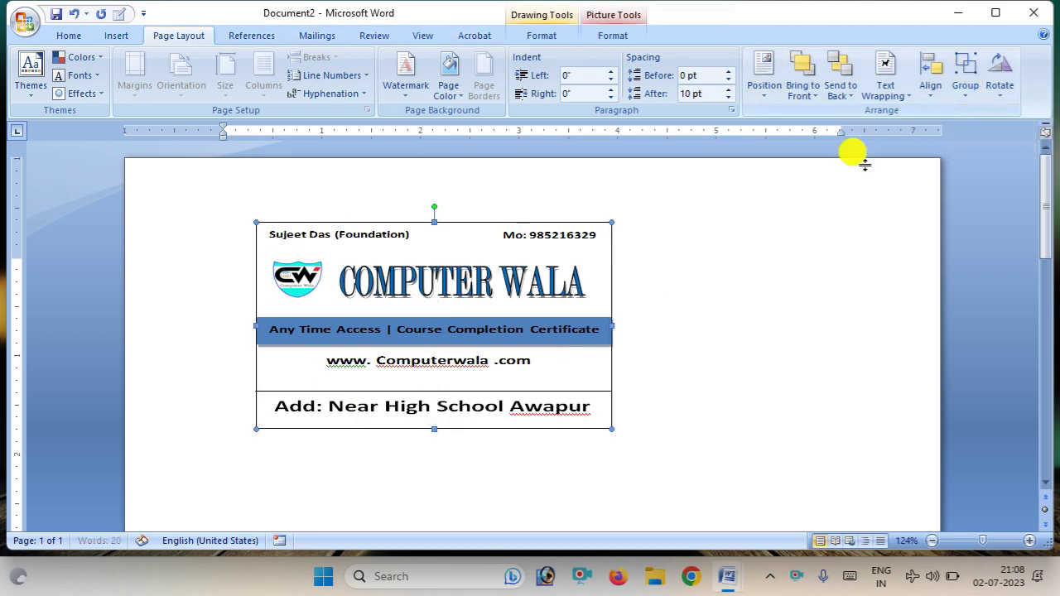
# Move the card left, place a copy beside it, then duplicate the pair into a second row
pyautogui.moveTo(488, 221)
pyautogui.mouseDown()
pyautogui.moveTo(700, 225)
pyautogui.moveTo(407, 216)
pyautogui.mouseUp()
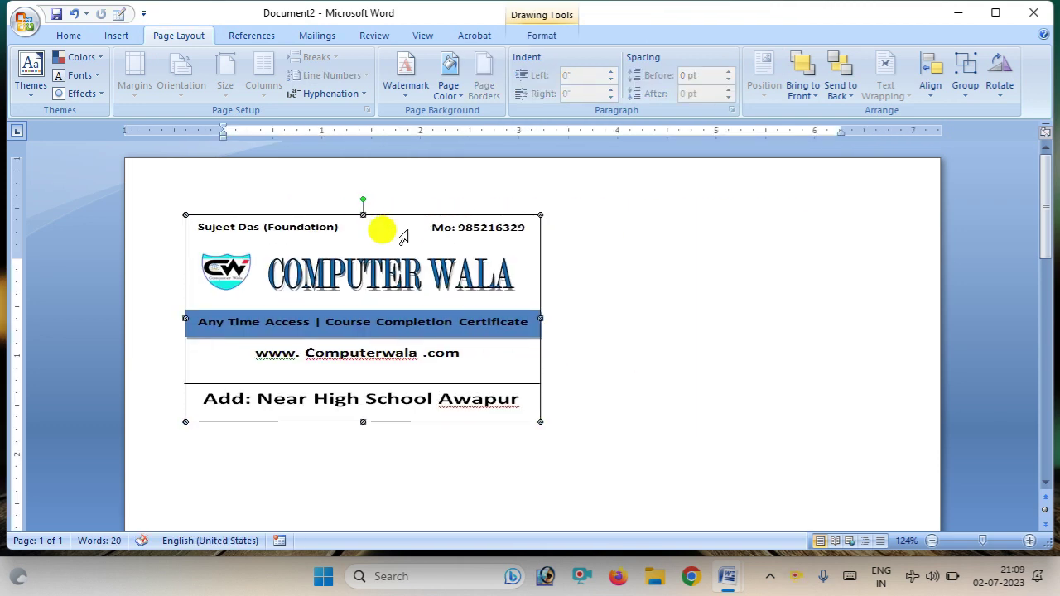
pyautogui.hotkey('ctrl', 'v')
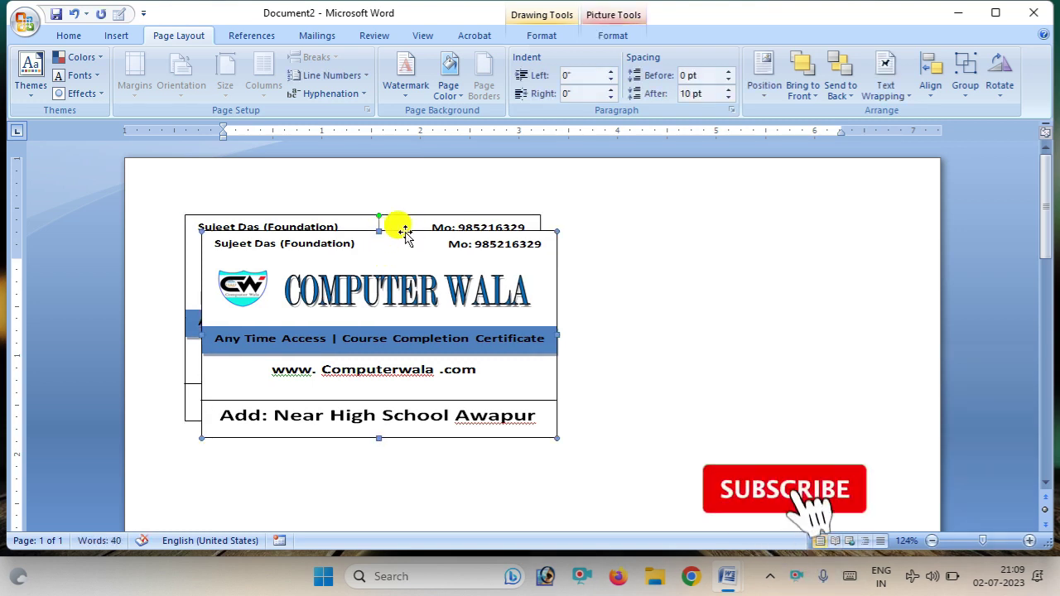
pyautogui.moveTo(563, 232); pyautogui.dragTo(748, 217)
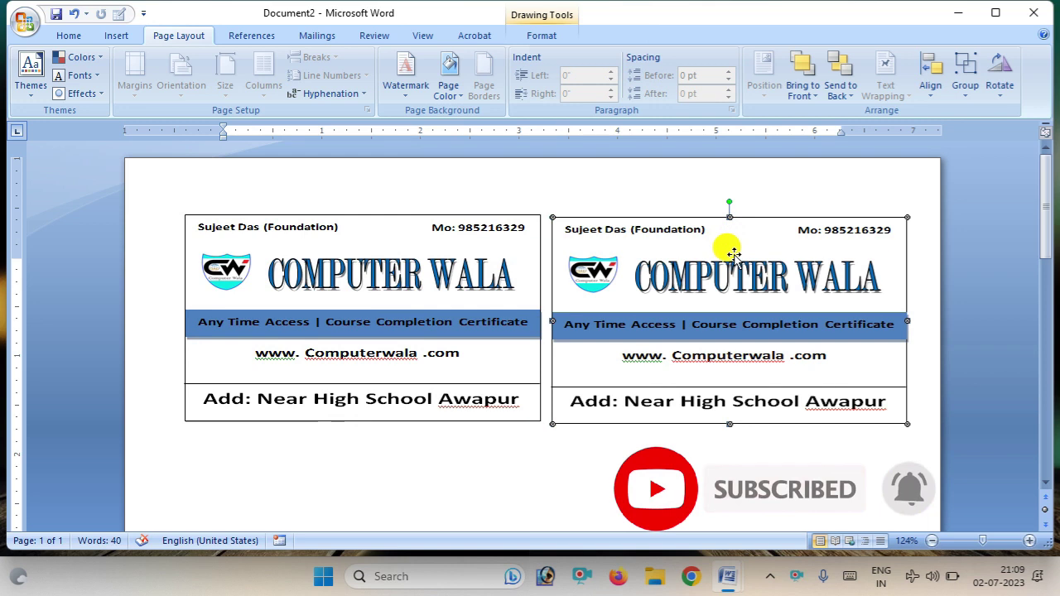
pyautogui.keyDown('shift'); pyautogui.click(433, 267); pyautogui.keyUp('shift')
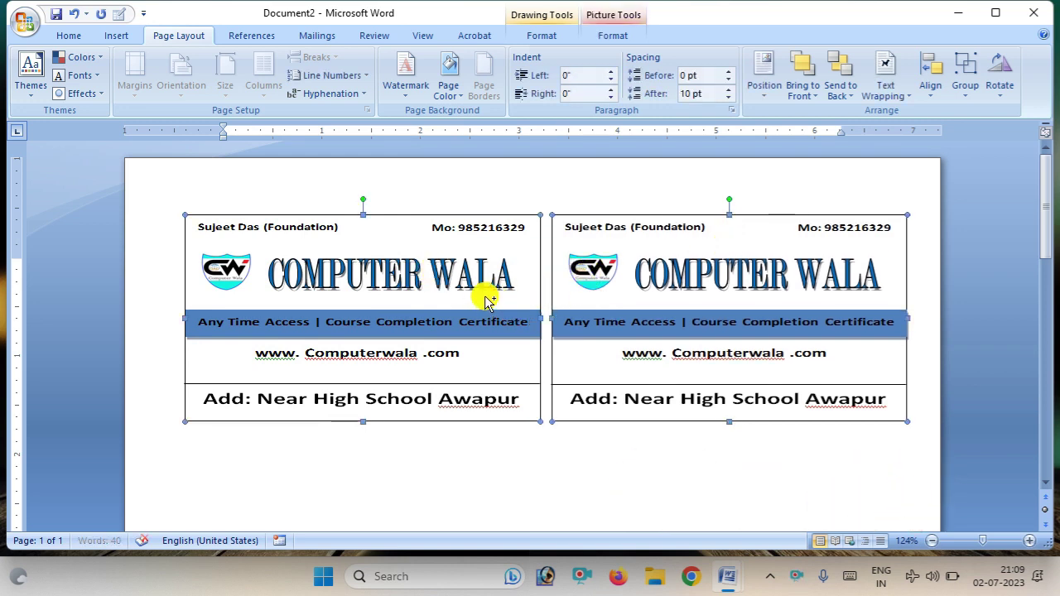
pyautogui.hotkey('ctrl', 'd')
pyautogui.moveTo(463, 313); pyautogui.dragTo(443, 507)
# Zoom out, align the second row, and paste further card pairs as rows down the page
pyautogui.click(960, 540)
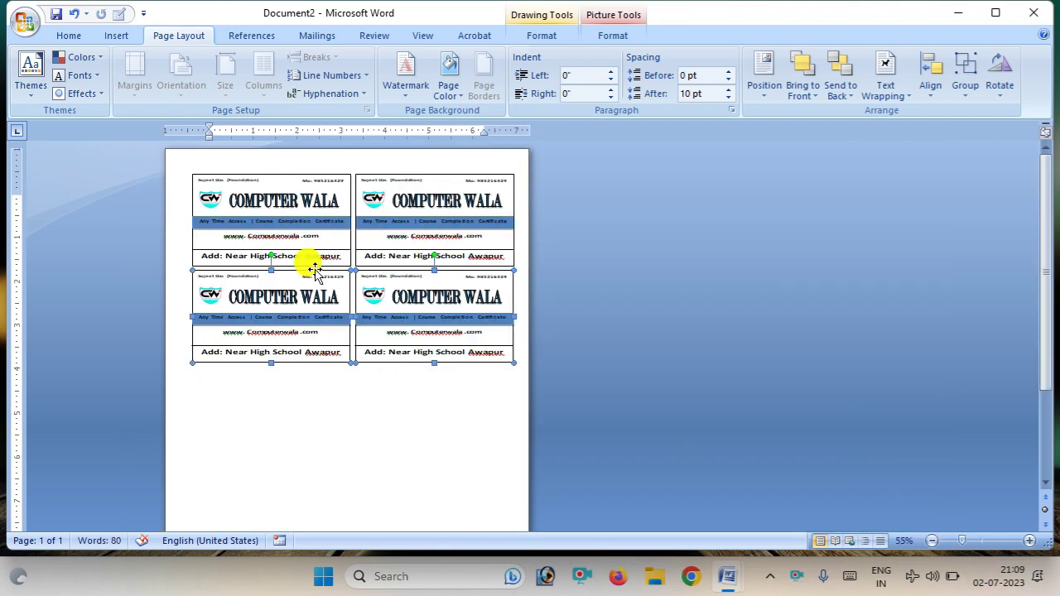
pyautogui.press('Left')
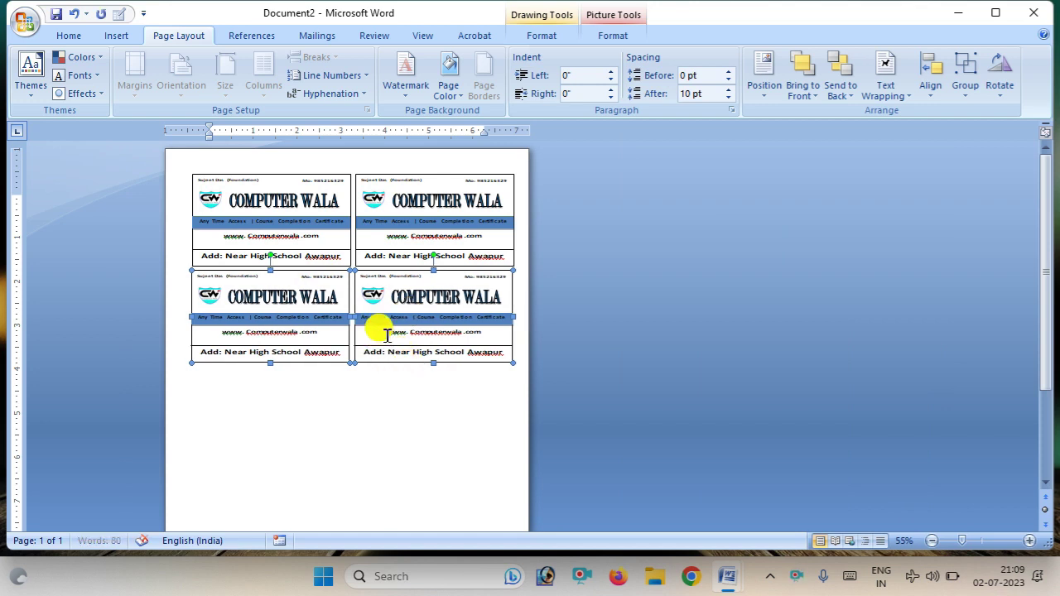
pyautogui.hotkey('ctrl', 'v')
pyautogui.scroll(-3, 383, 420)
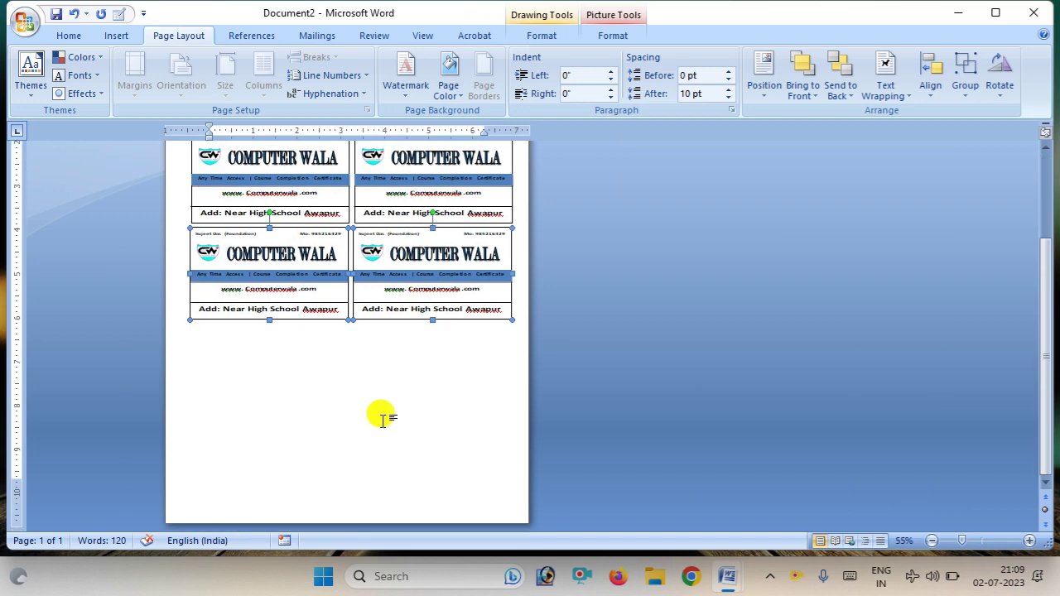
pyautogui.hotkey('ctrl', 'v')
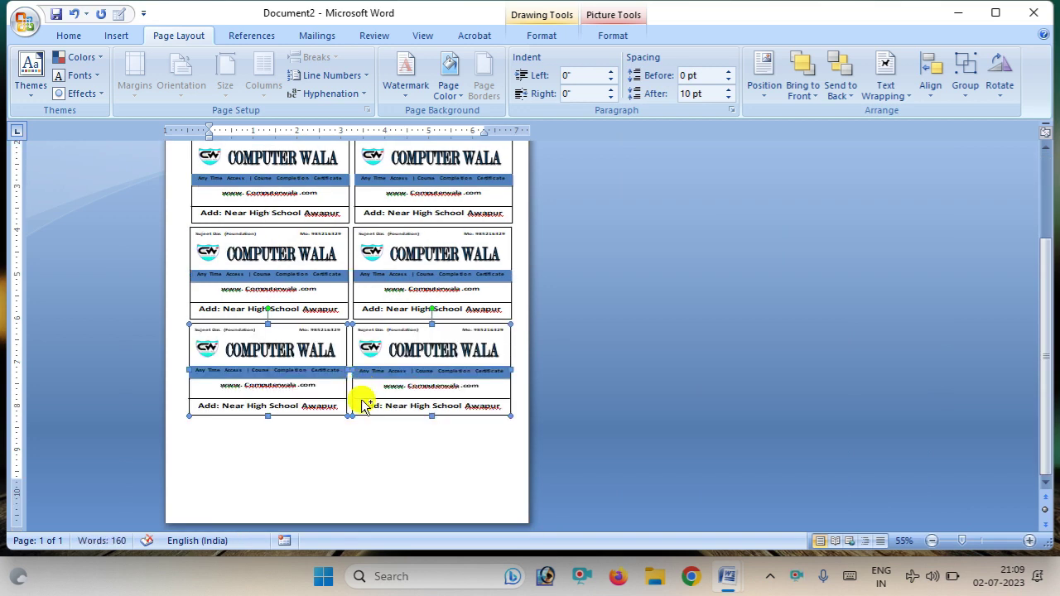
pyautogui.hotkey('ctrl', 'v')
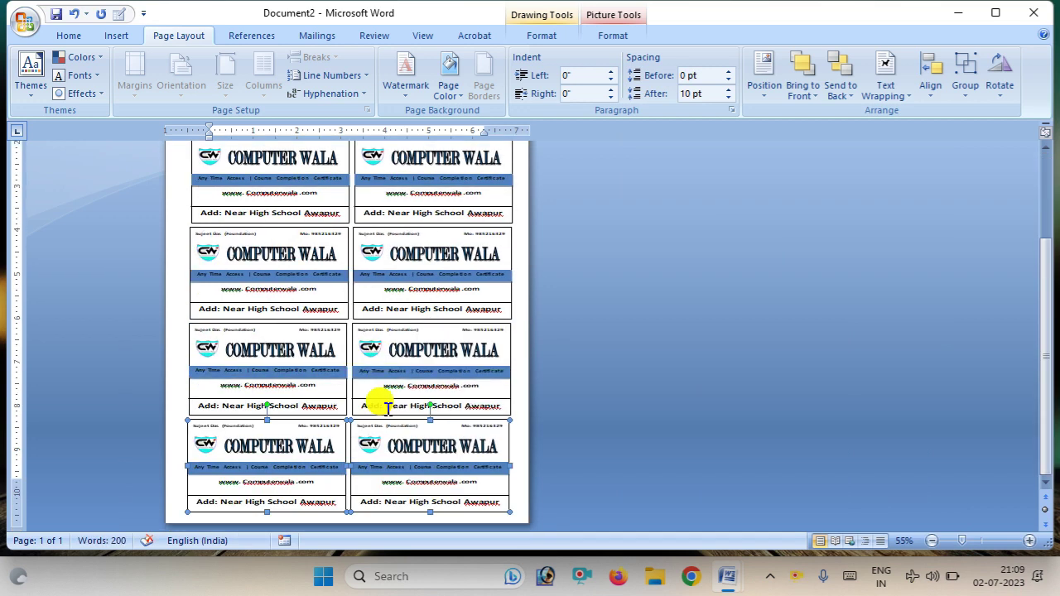
pyautogui.scroll(2, 388, 407)
pyautogui.scroll(-1, 378, 338)
pyautogui.scroll(1, 372, 312)
pyautogui.scroll(-1, 378, 290)
pyautogui.scroll(3, 389, 296)
pyautogui.scroll(-3, 402, 281)
pyautogui.scroll(3, 460, 262)
pyautogui.scroll(-3, 389, 248)
pyautogui.scroll(3, 348, 199)
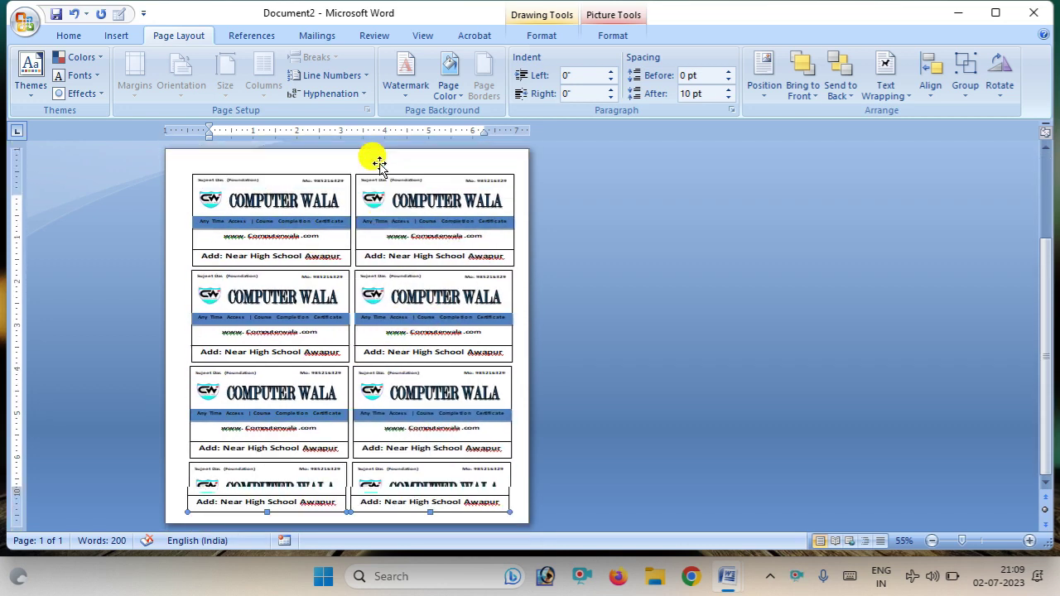
pyautogui.click(20, 25)
# Save the card sheet to the Desktop with file name 'vis' in place of Doc2
pyautogui.click(70, 166)
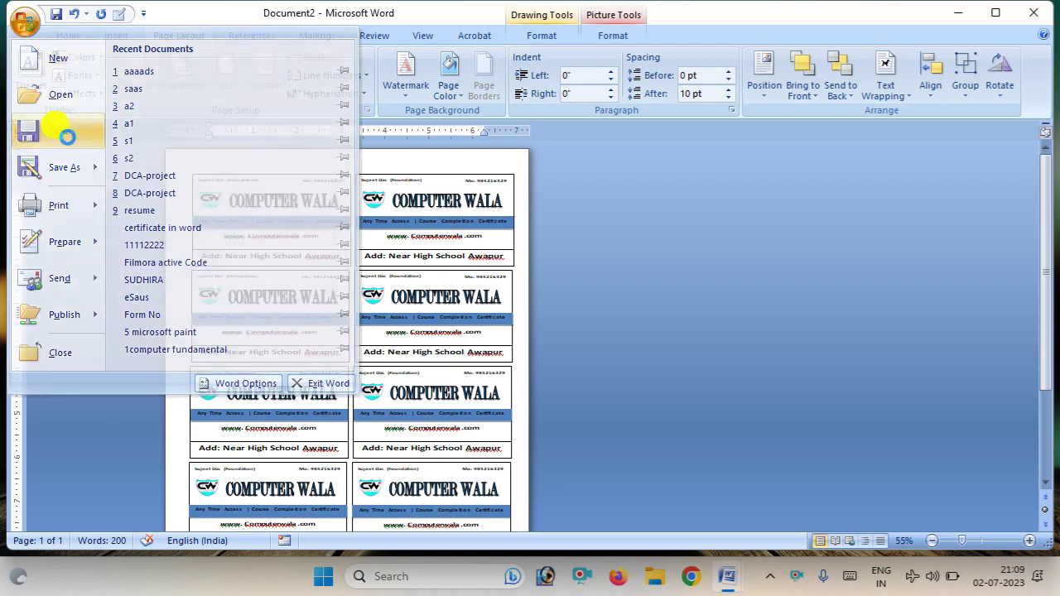
pyautogui.click(77, 164)
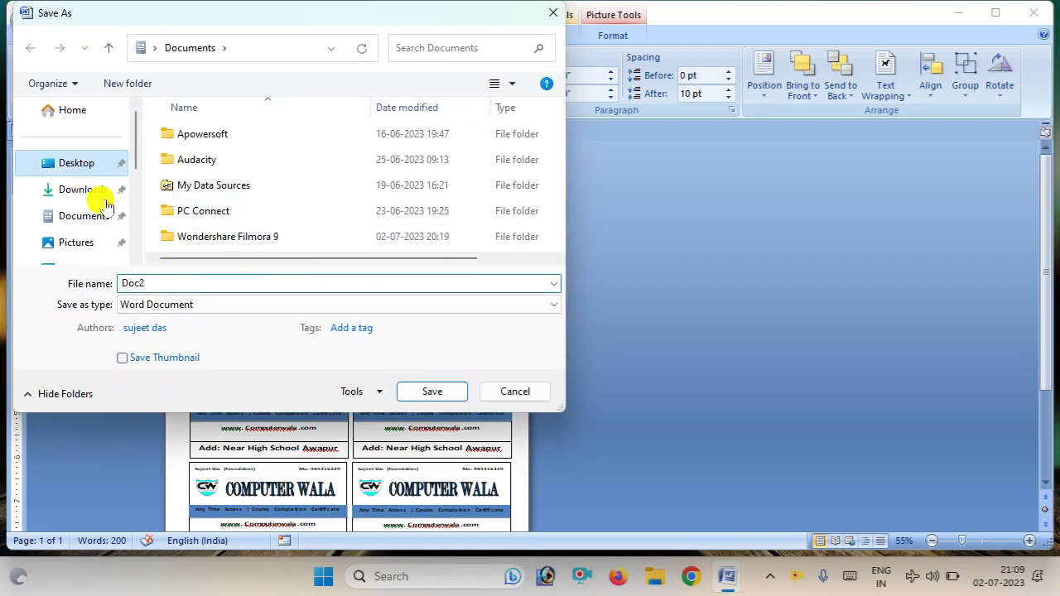
pyautogui.doubleClick(195, 282)
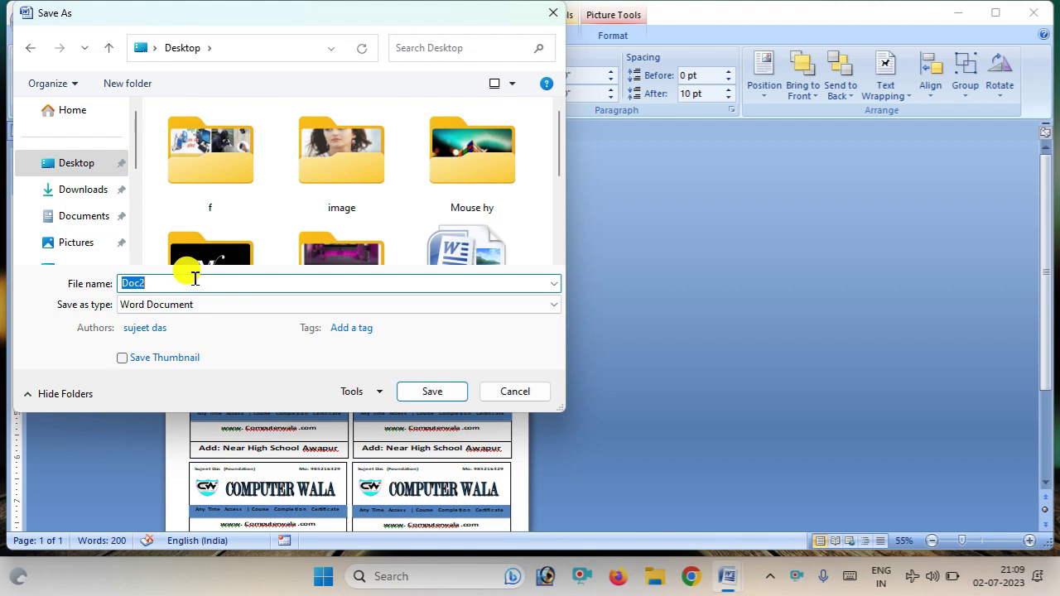
pyautogui.write('v')
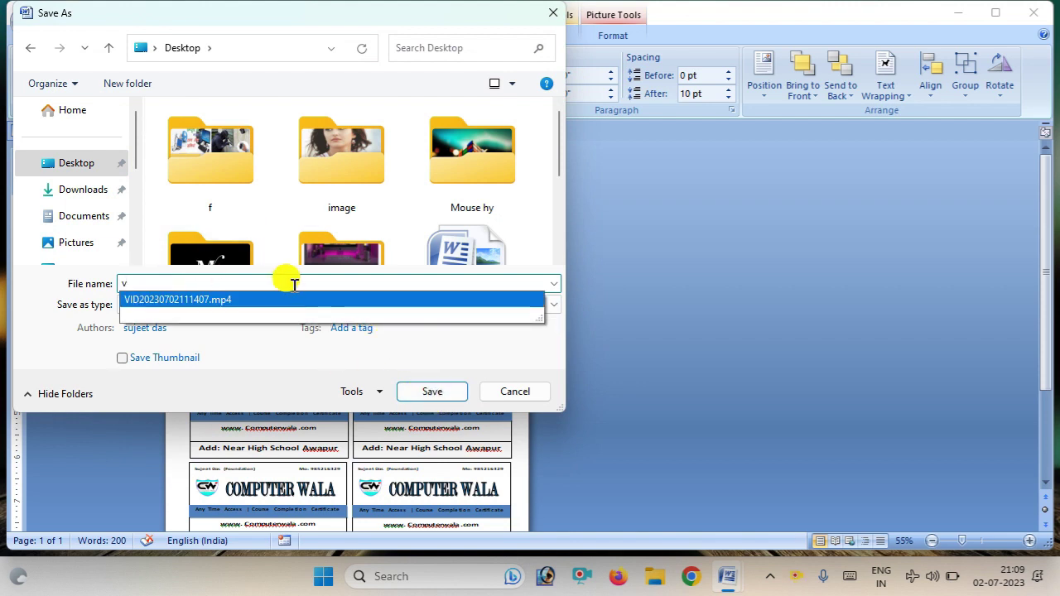
pyautogui.write('is')
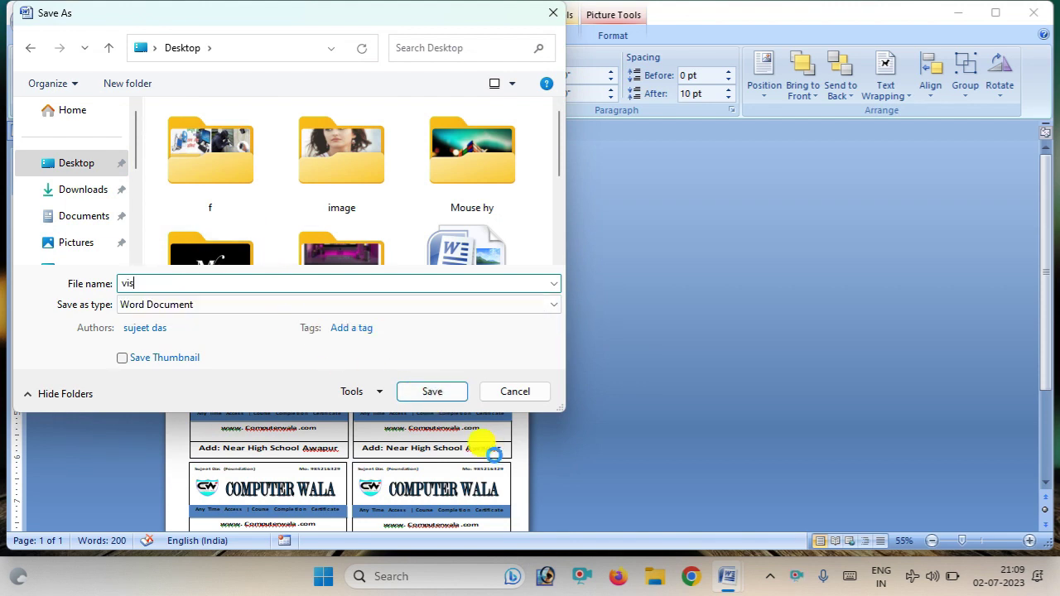
pyautogui.click(429, 389)
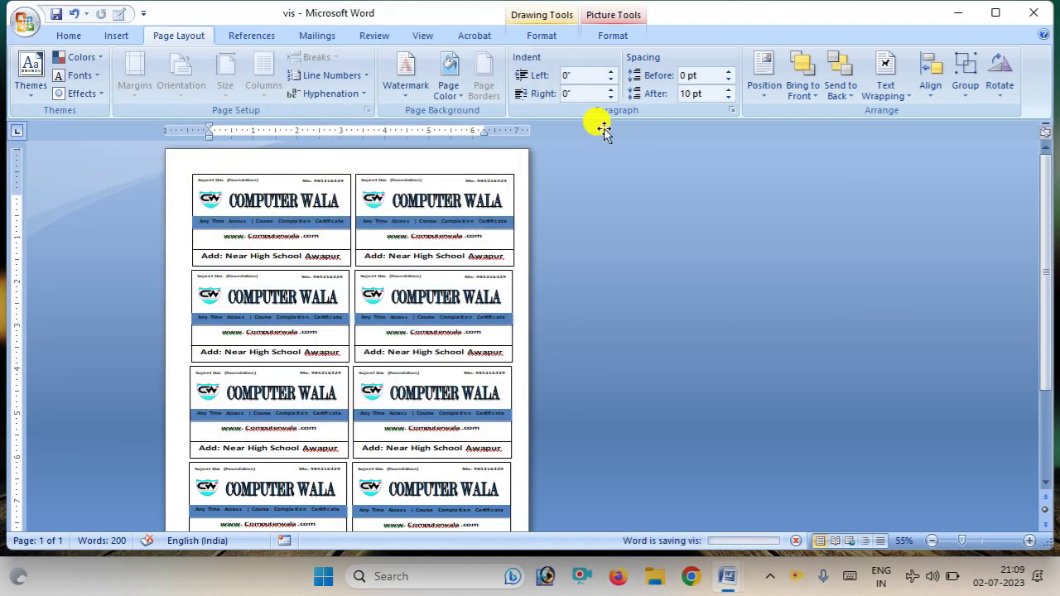